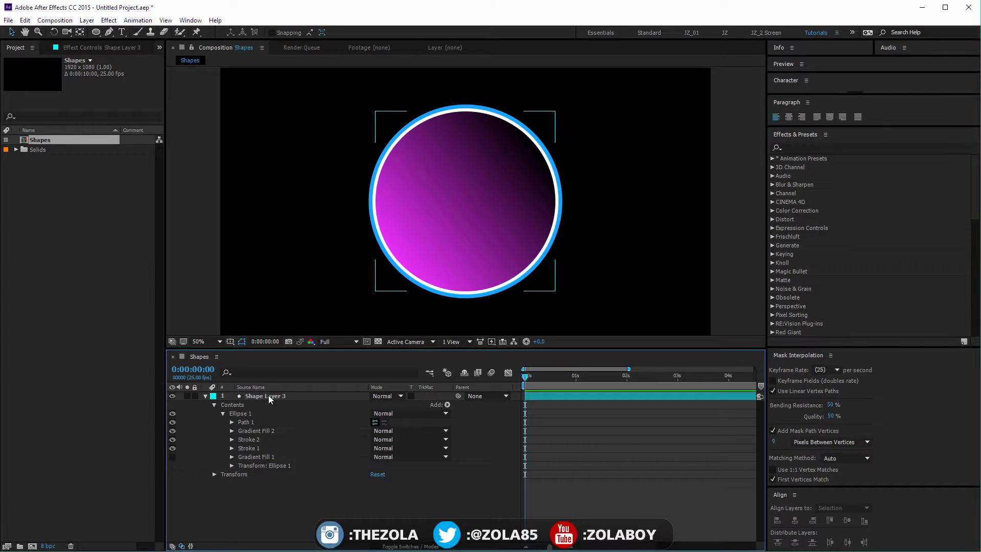
- Try to move the leftmost point of Path 1 in Shape Layer 3's Ellipse 1 inward
left_click(269, 398)
left_click(246, 422)
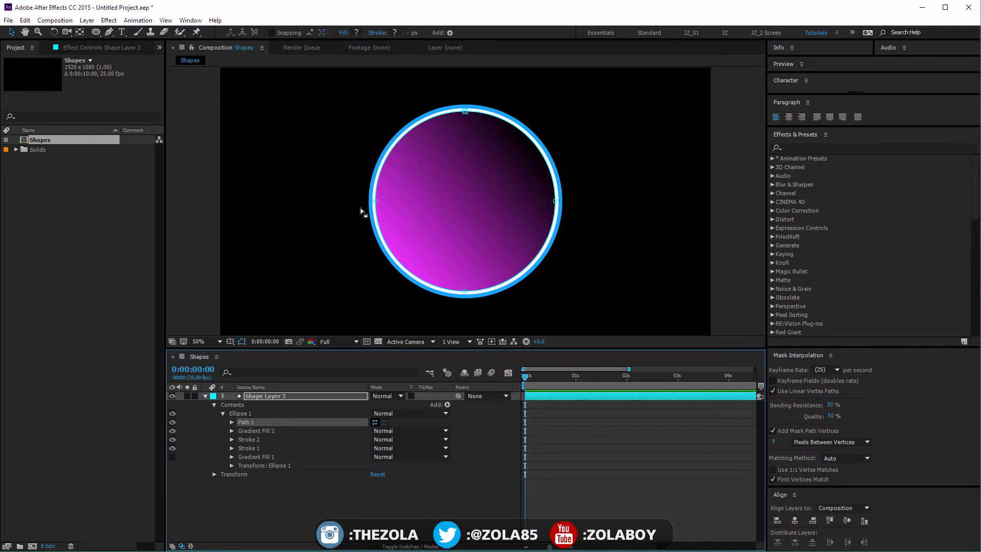
left_click_drag(376, 205, 431, 225)
key("ctrl+z")
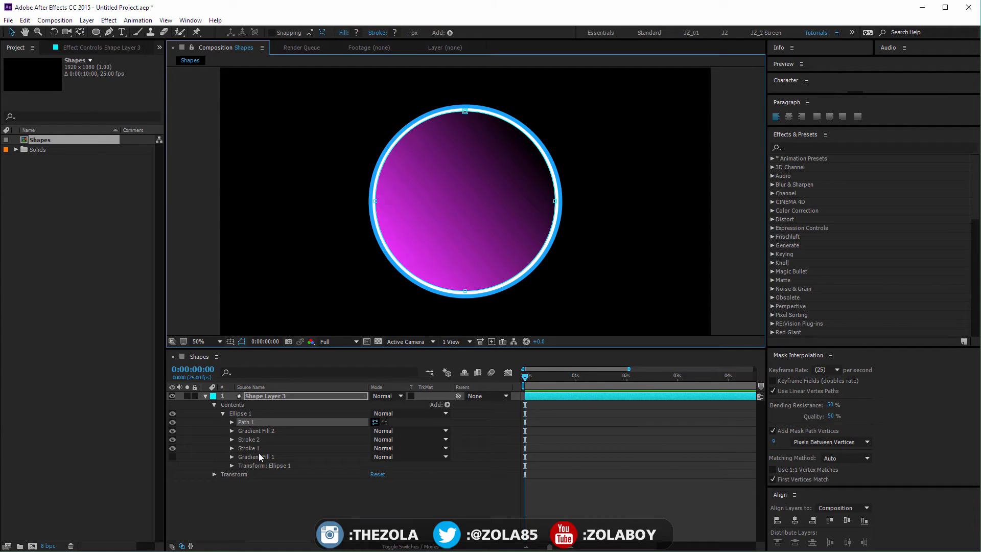
- Inspect Gradient Fill 2's properties and compare the circle with this fill hidden and shown
left_click(231, 430)
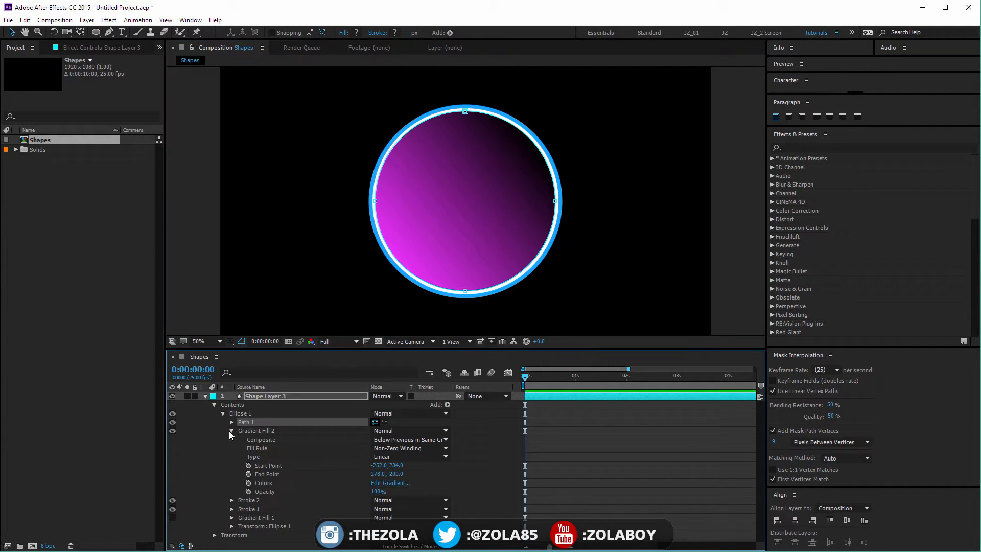
left_click(172, 430)
left_click(173, 431)
left_click(231, 430)
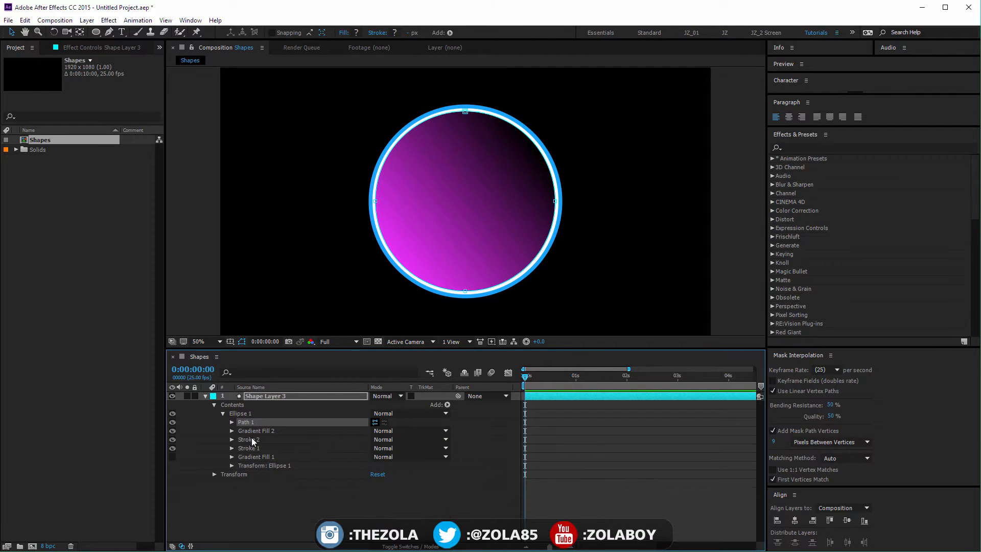
- Move Stroke 2 and Stroke 1 together above Gradient Fill 2 in Ellipse 1's stacking order
left_click(256, 437)
left_click(256, 449, "shift")
left_click_drag(256, 438, 259, 432)
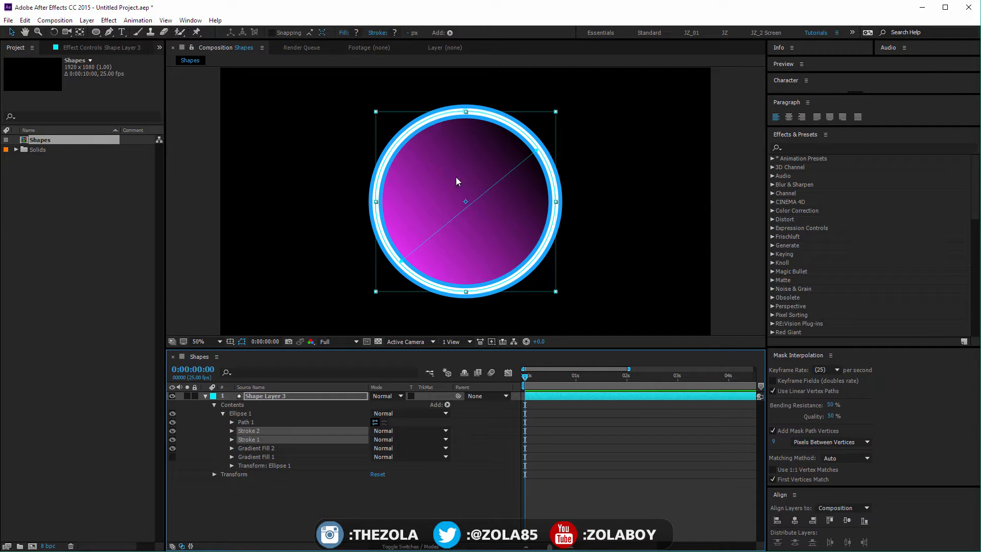
left_click(294, 496)
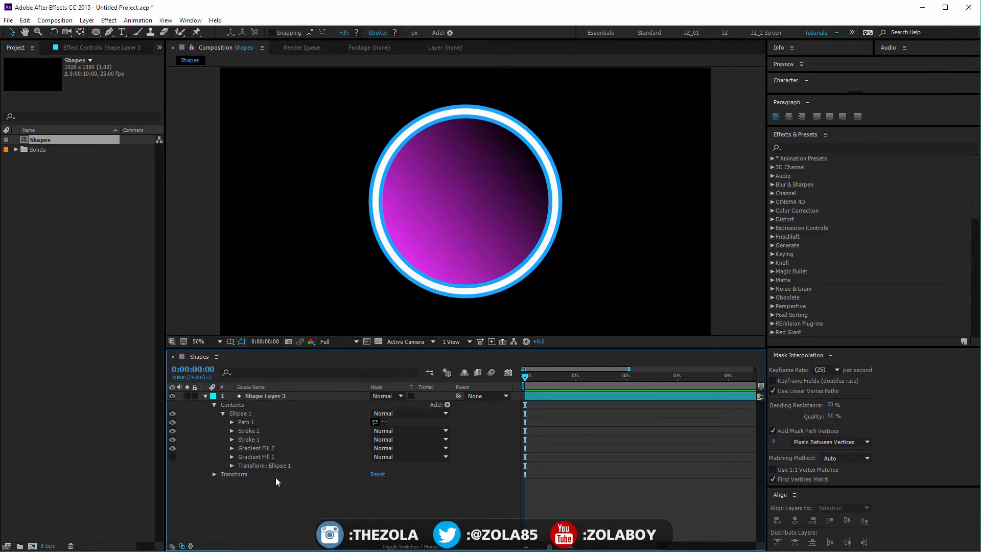
- Keep Gradient Fill 2's type as Linear and hide the fill so only the strokes are displayed
left_click(232, 448)
left_click(409, 474)
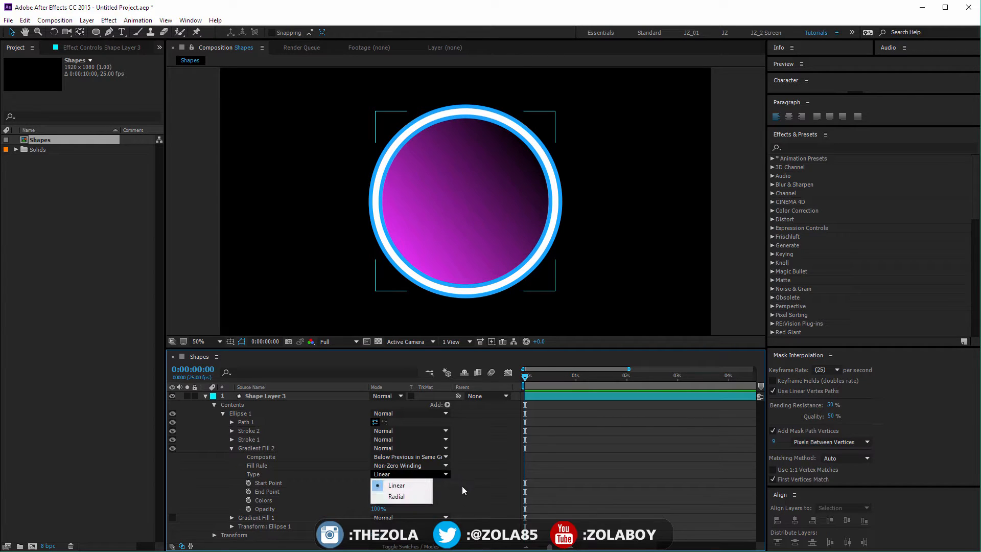
left_click(397, 485)
left_click(231, 448)
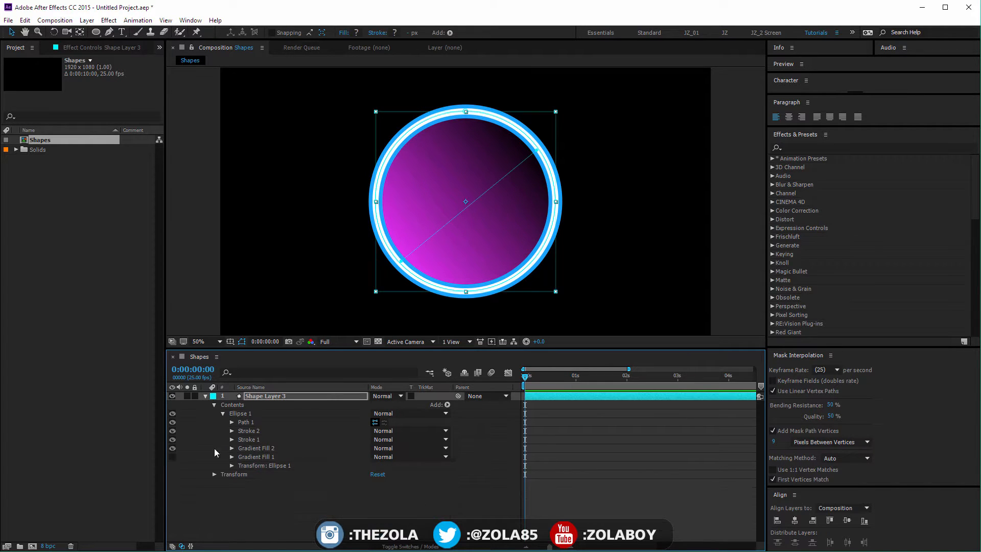
left_click(172, 448)
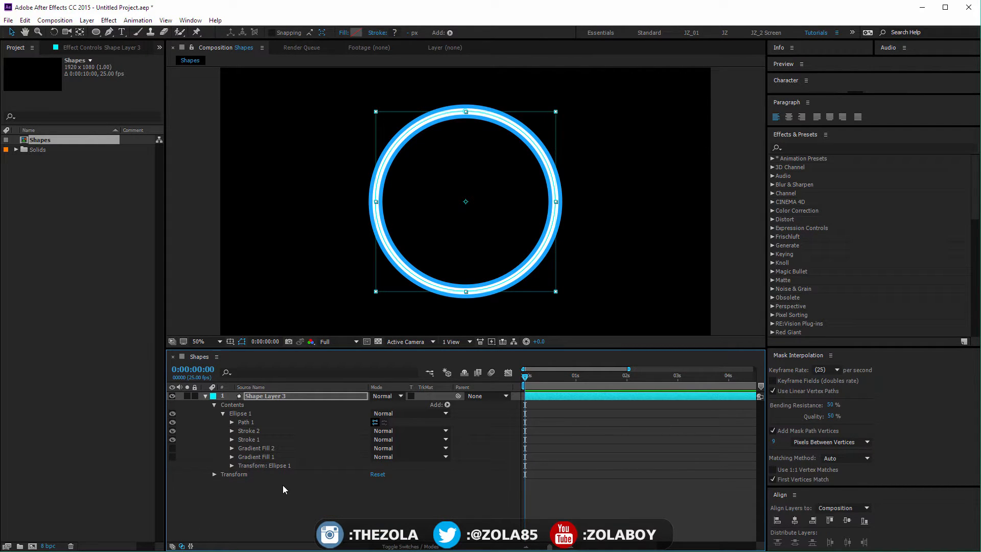
left_click(419, 489)
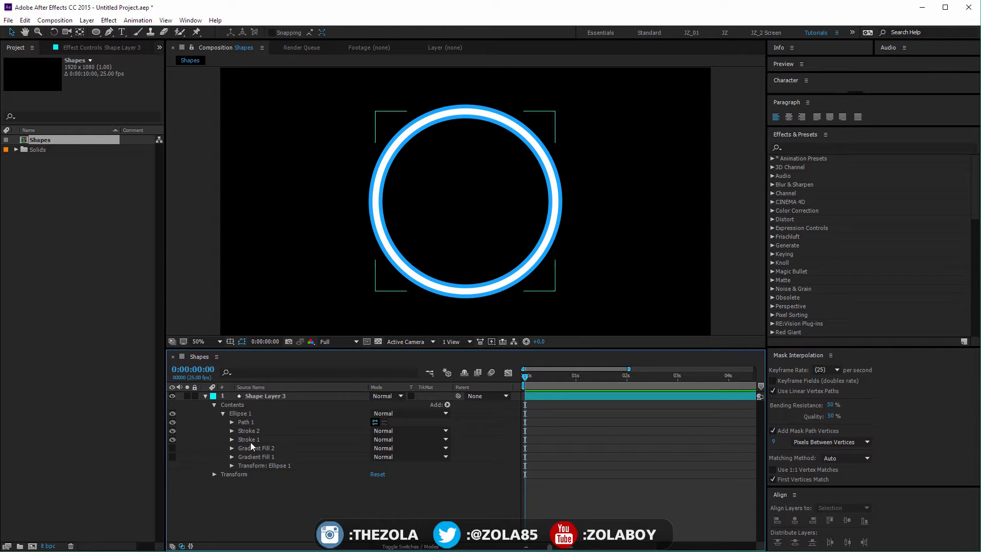
left_click(259, 431)
key("Delete")
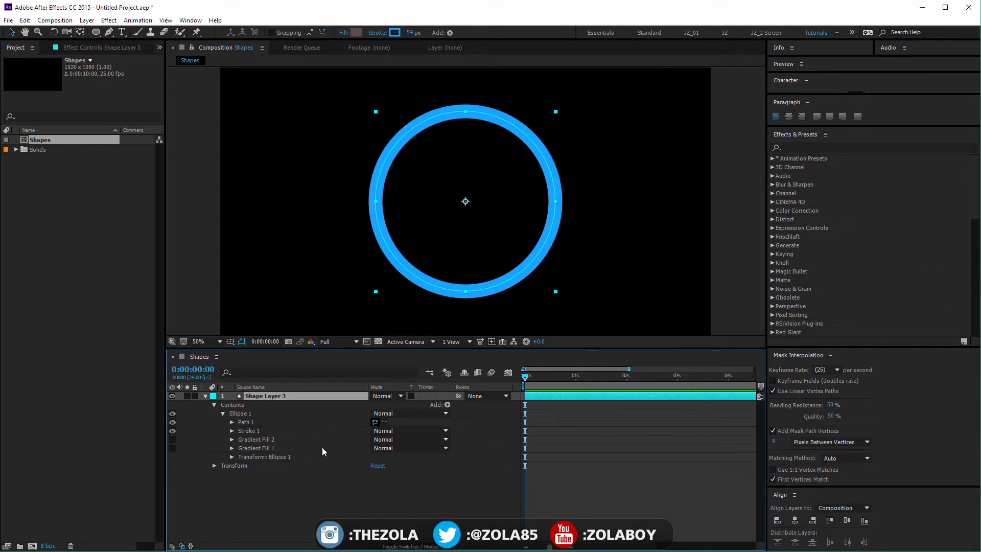
key("ctrl+z")
- Delete the blue Stroke 1 from Ellipse 1
left_click(305, 440)
key("Delete")
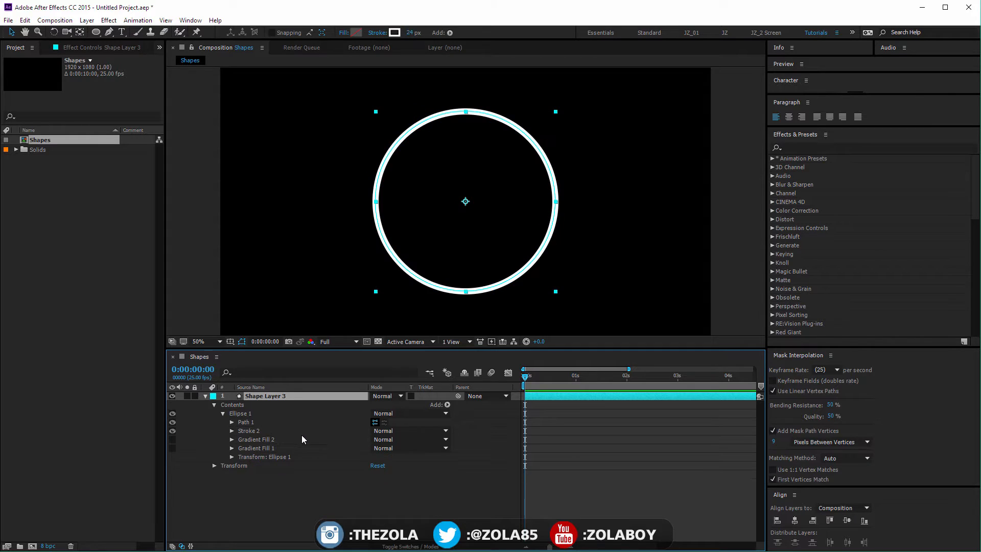
- Enlarge the timeline area and review the shapes, fills, strokes and path operations that can be added to Shape Layer 3
left_click(447, 405)
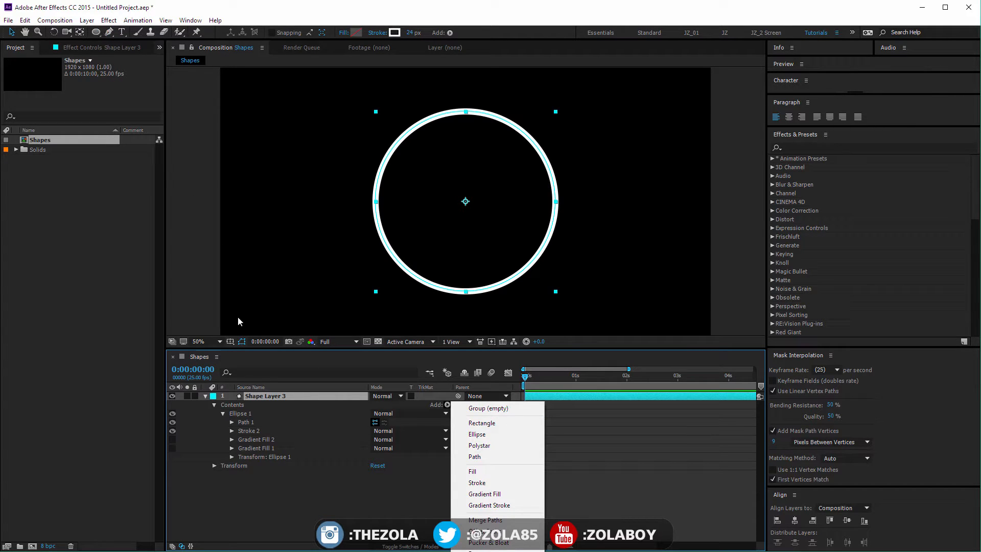
left_click(544, 347)
left_click_drag(544, 348, 563, 227)
right_click(352, 275)
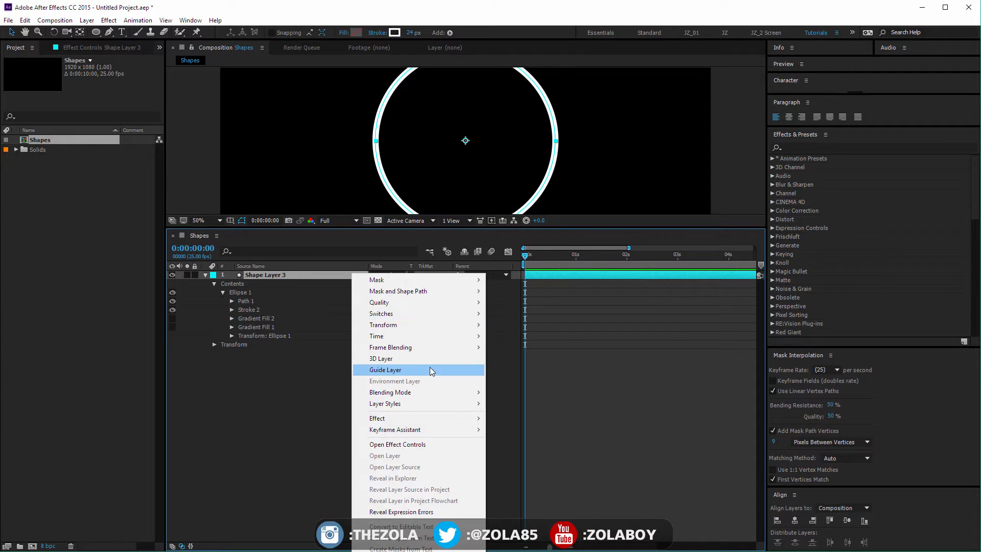
left_click(584, 406)
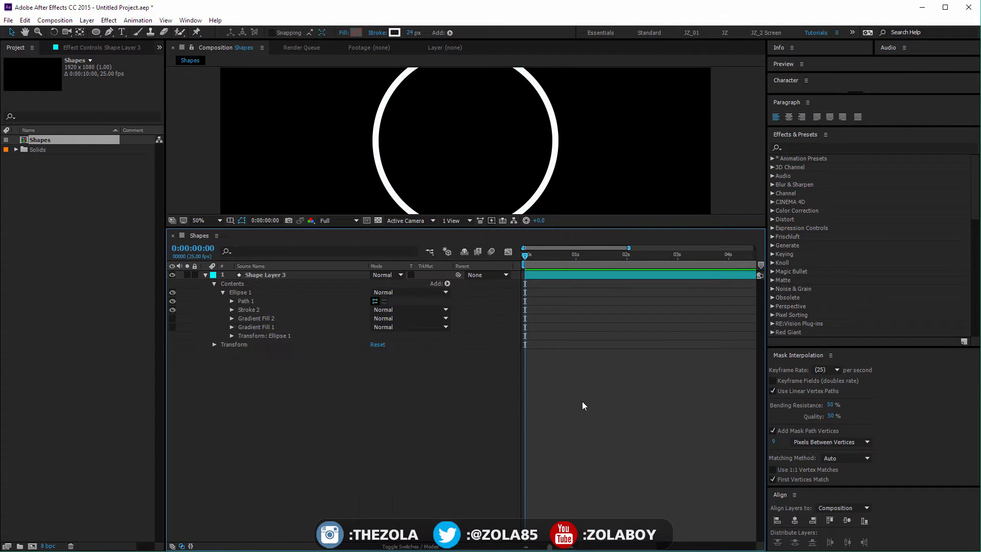
left_click(360, 290)
left_click(447, 283)
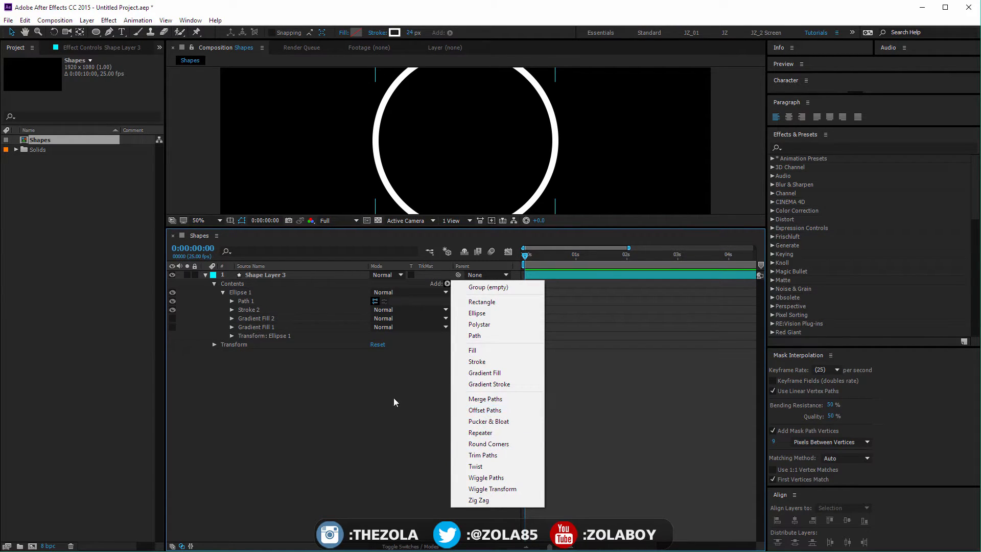
left_click(356, 402)
- Add a dash to Stroke 2 of Shape Layer 3 and set its Dash value to 101
left_click(301, 275)
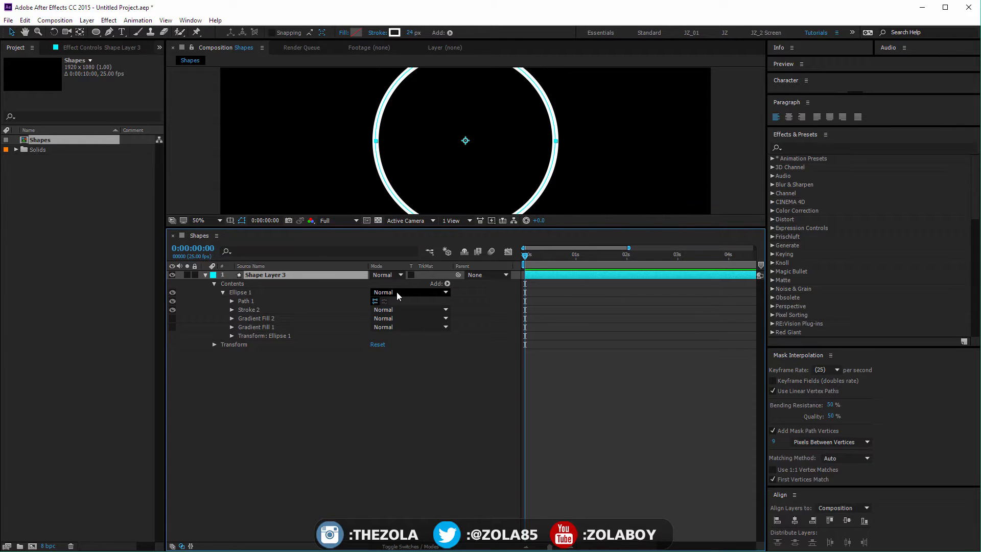
left_click(231, 310)
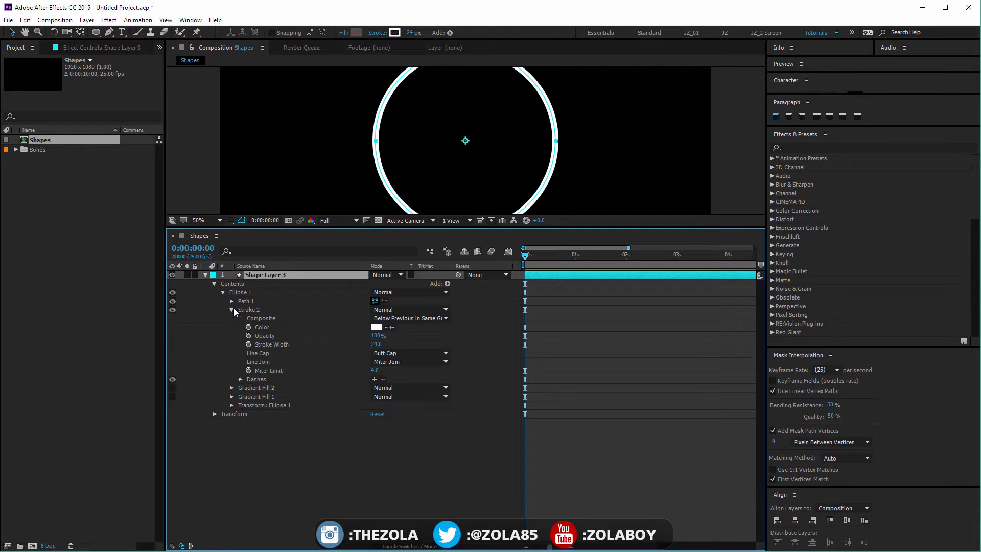
left_click(253, 310)
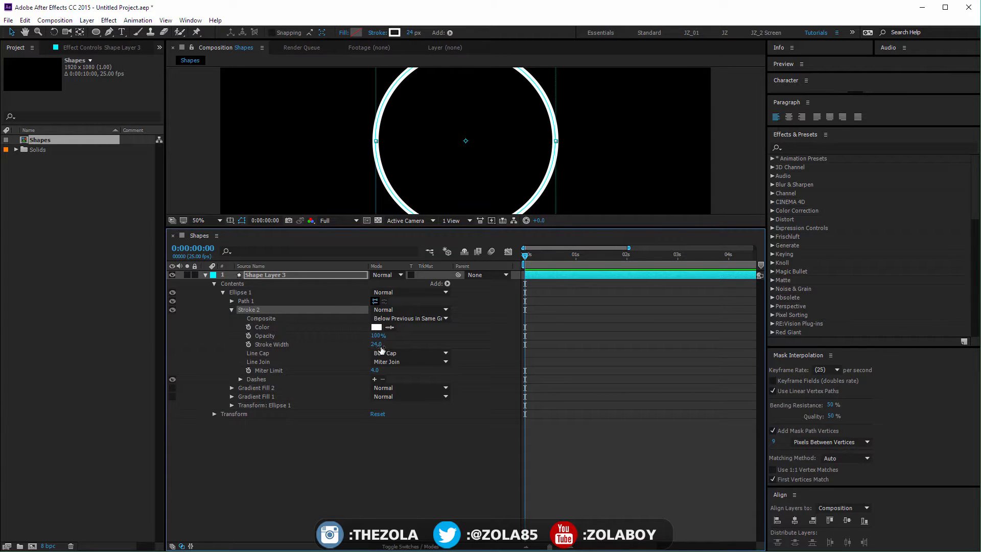
mouse_move(375, 344)
left_mouse_down()
mouse_move(404, 343)
mouse_move(384, 356)
left_mouse_up()
key("ctrl+z")
left_click(374, 379)
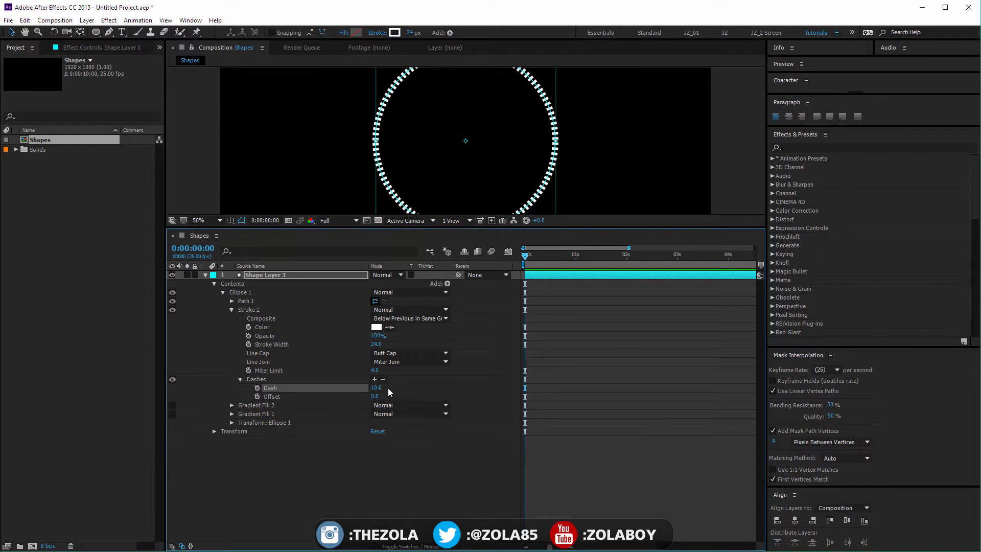
left_click_drag(389, 391, 500, 241)
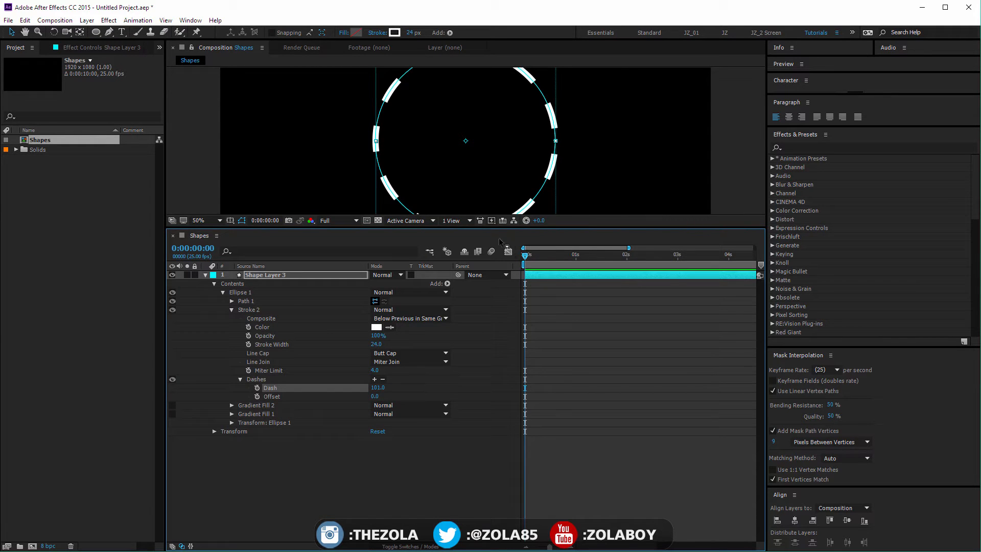
- Rebalance the heights of the viewer and timeline, and fit the whole composition in the viewer
left_click_drag(213, 228, 213, 273)
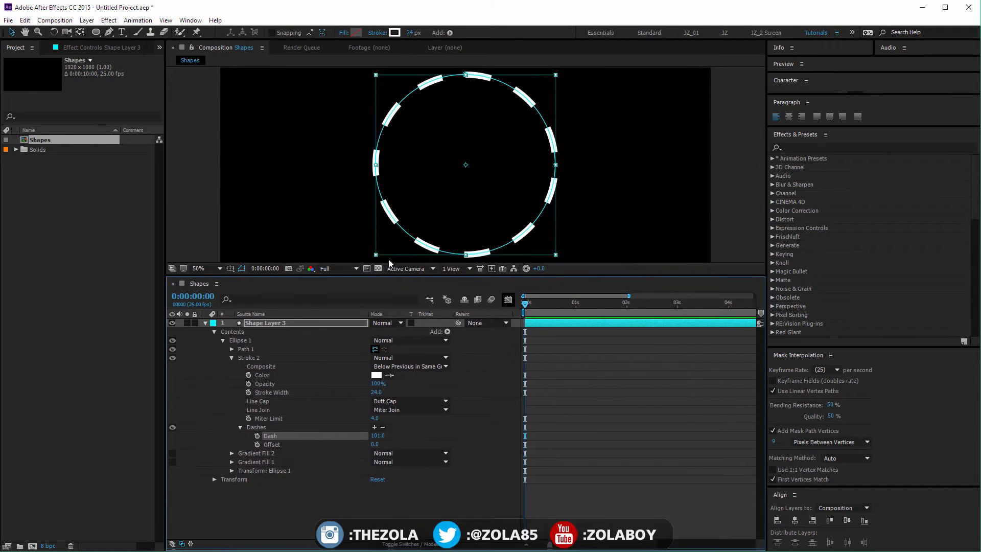
left_click(213, 270)
left_click(233, 280)
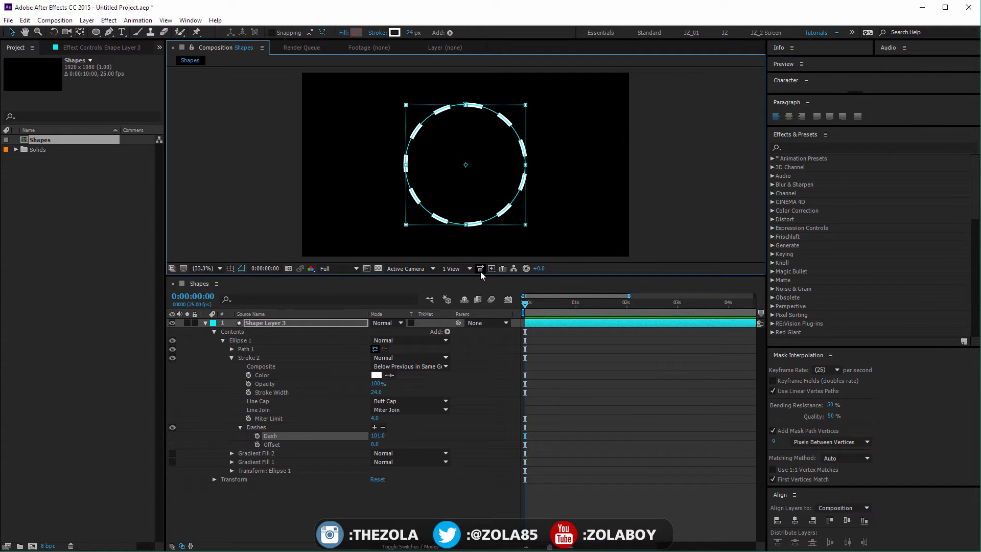
left_click_drag(481, 275, 483, 240)
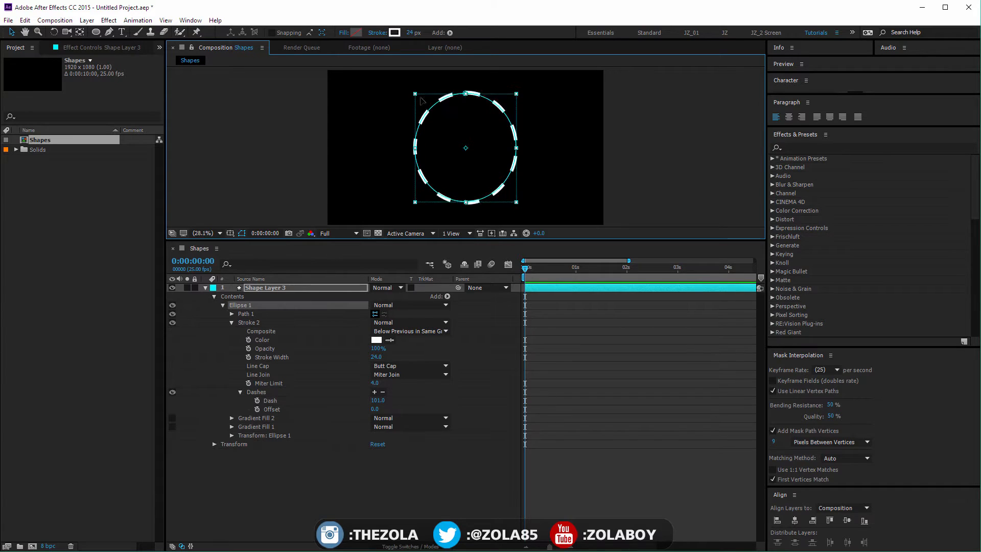
- Try to reshape the dashed circle by moving its top path point down and inward with the Pen tool
key("g")
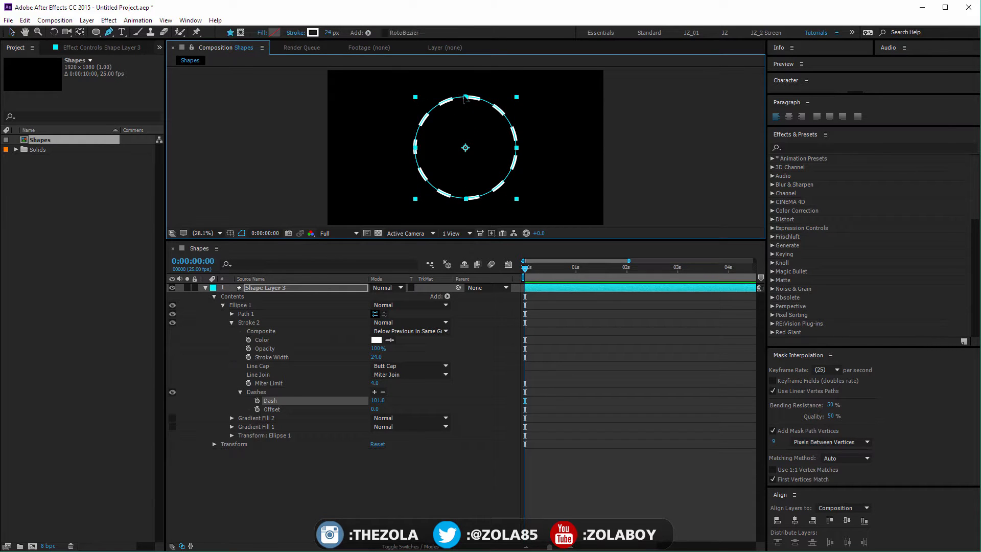
left_click_drag(465, 97, 441, 131)
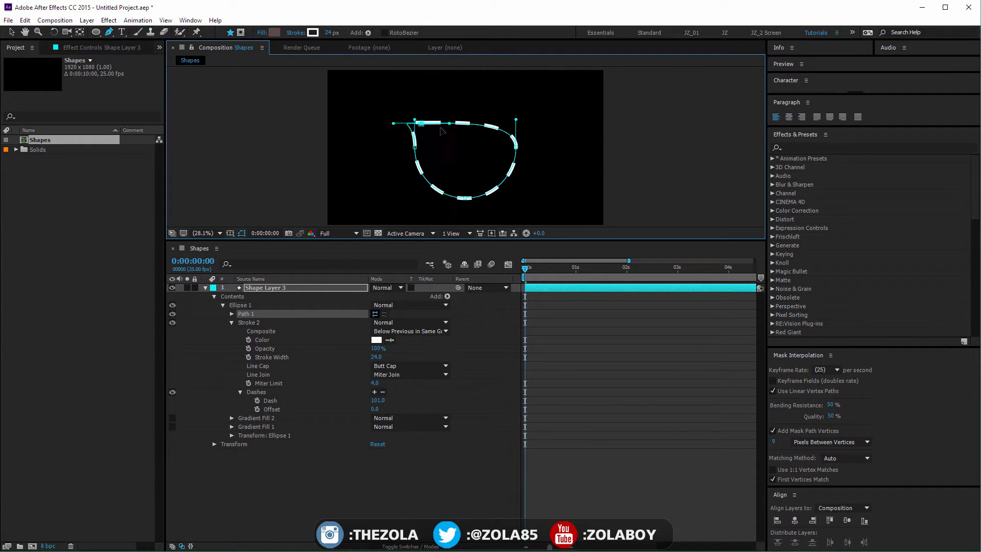
key("ctrl+z")
- Try shifting the dashes along the circle with Stroke 2's dash Offset
left_click(352, 400)
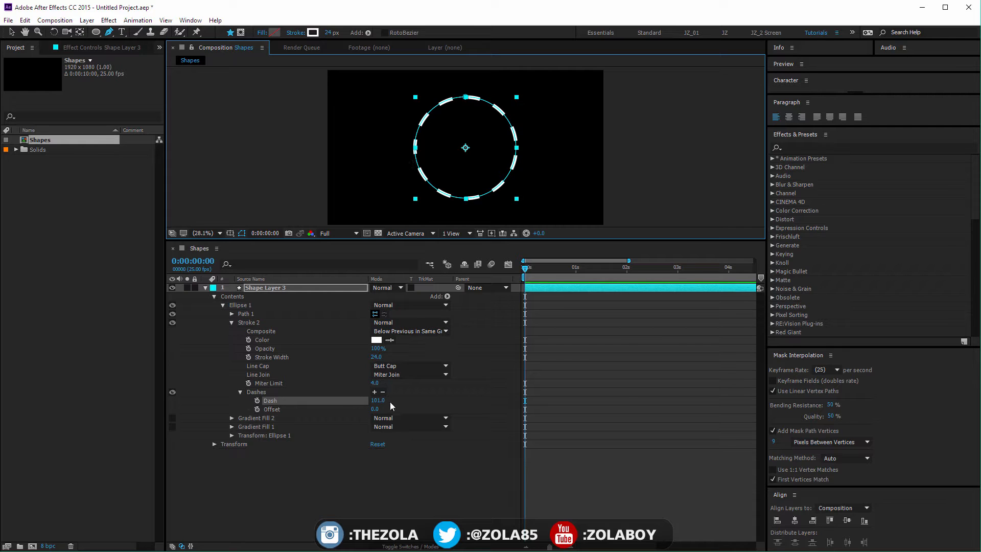
left_click_drag(374, 409, 503, 379)
key("ctrl+z")
- Add an Offset Paths operation to Ellipse 1 and set its Amount to 100
left_click(447, 296)
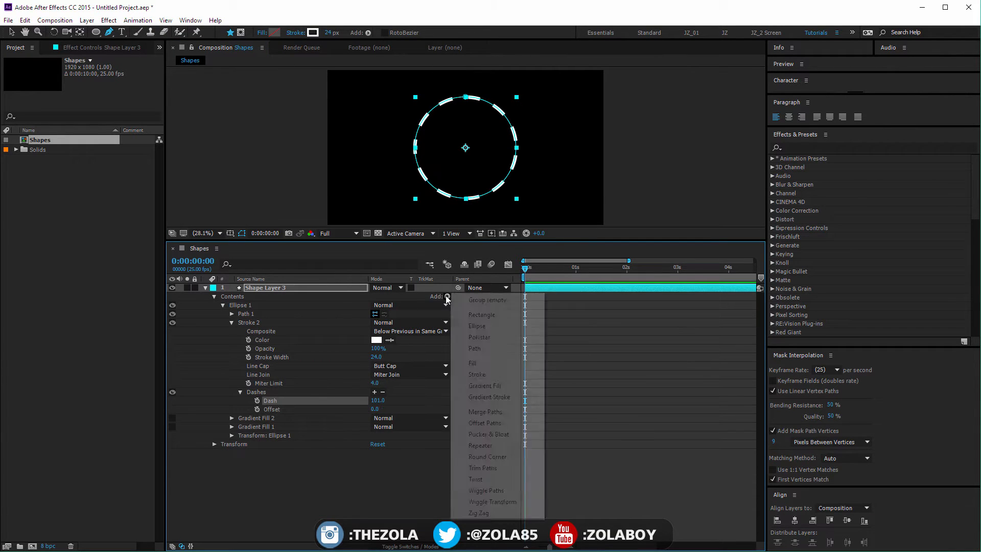
left_click(485, 422)
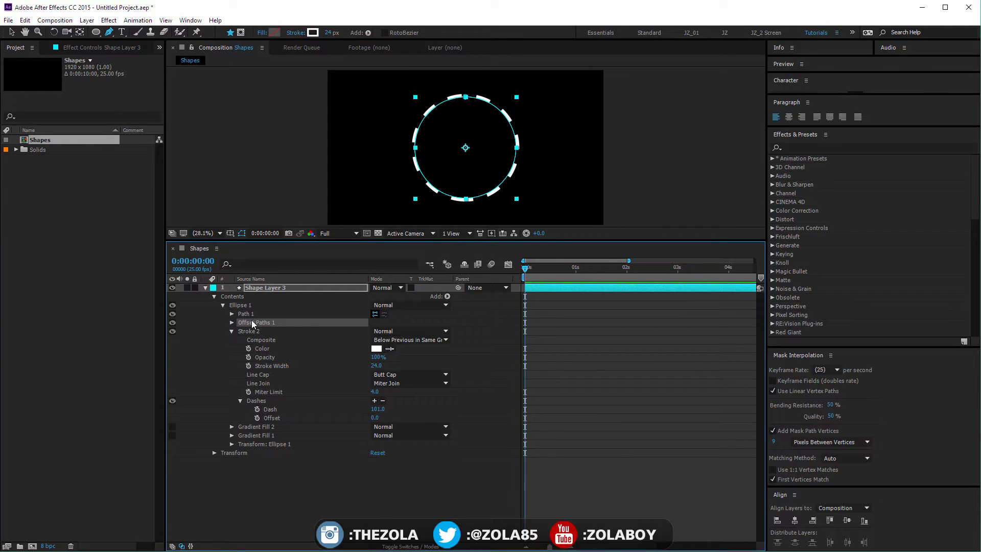
left_click(232, 322)
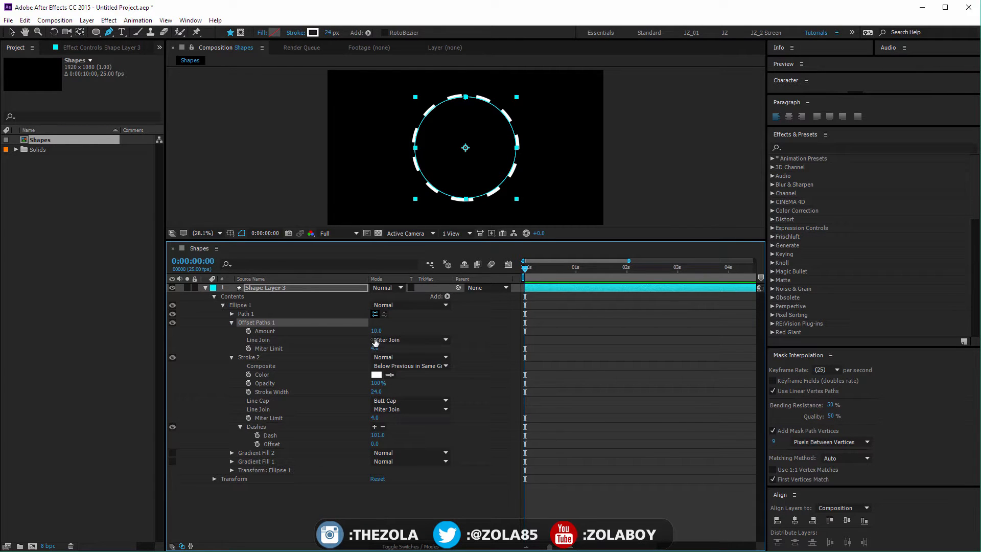
left_click_drag(376, 330, 425, 138)
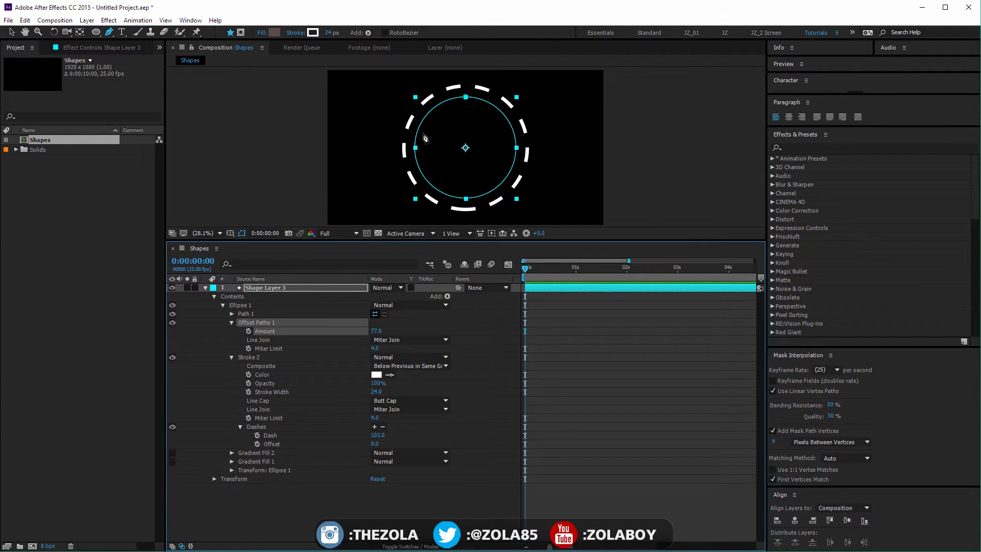
left_click_drag(371, 339, 358, 302)
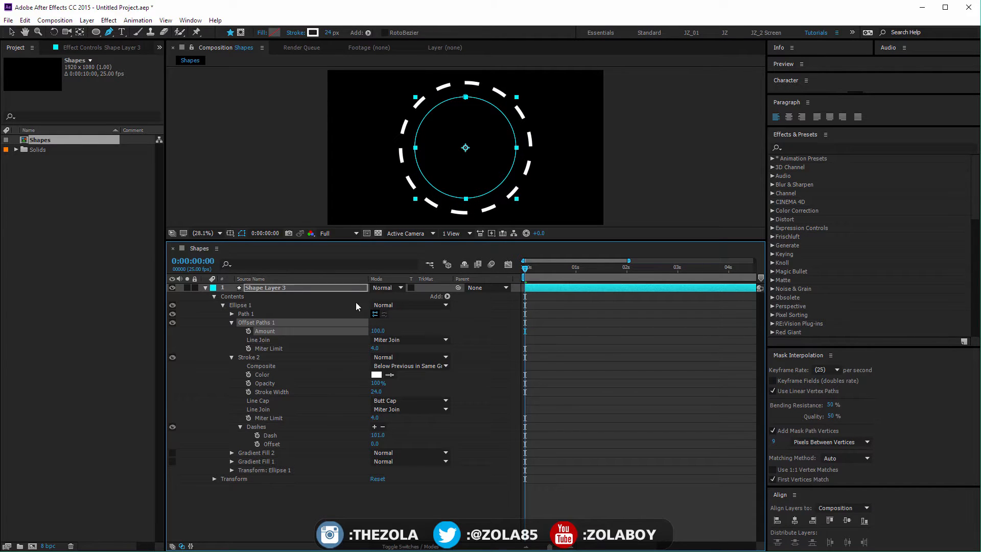
- Remove the dash from Stroke 2 and delete Offset Paths 1 from Ellipse 1
left_click(383, 426)
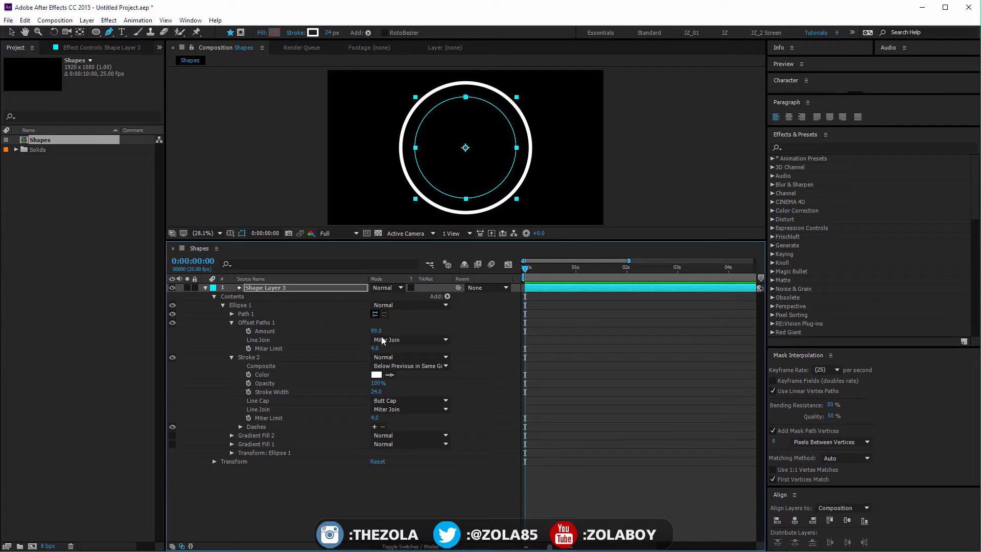
left_click_drag(365, 350, 393, 248)
key("ctrl+z")
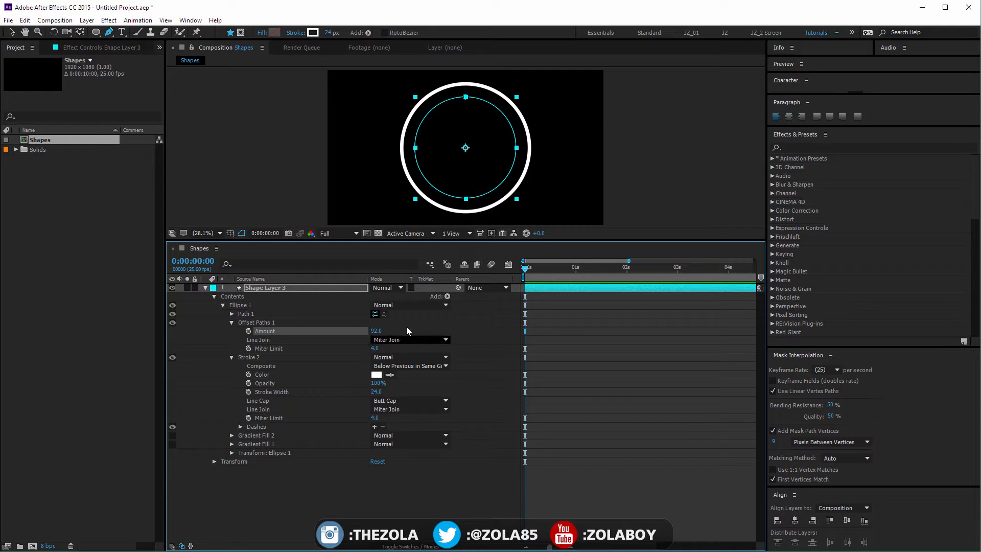
left_click(266, 322)
key("Delete")
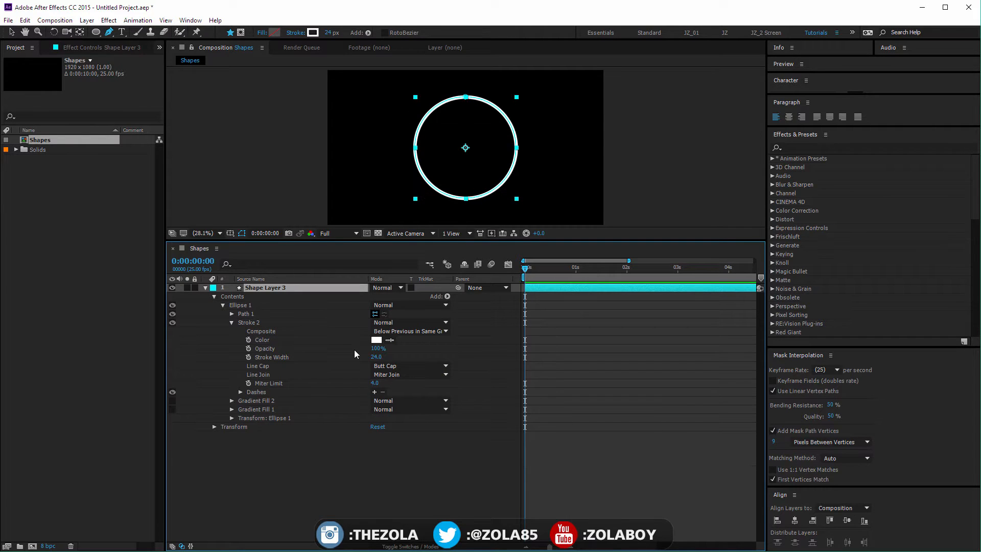
- Try a Pucker & Bloat operation with an Amount of 154 on Shape Layer 3's circle, and delete it again
left_click(446, 296)
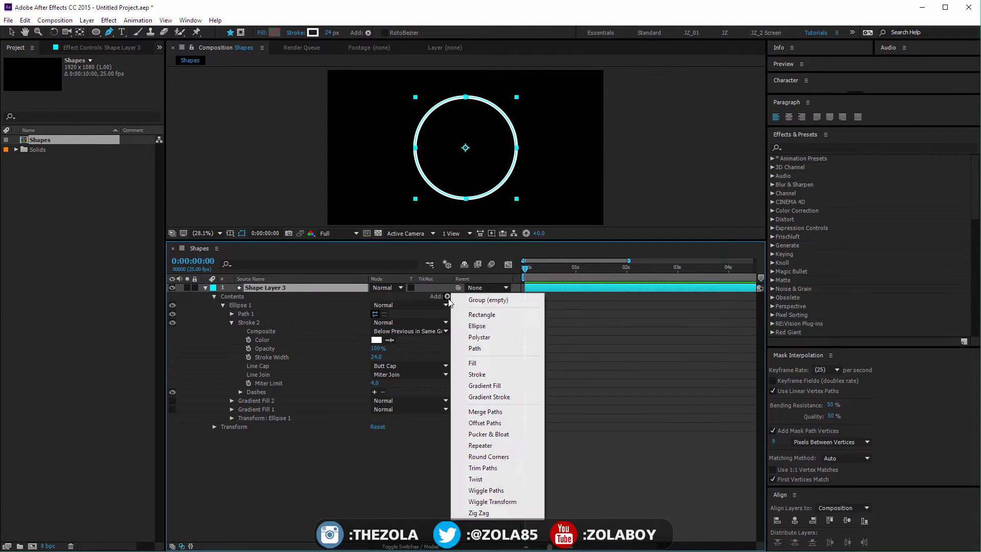
left_click(485, 433)
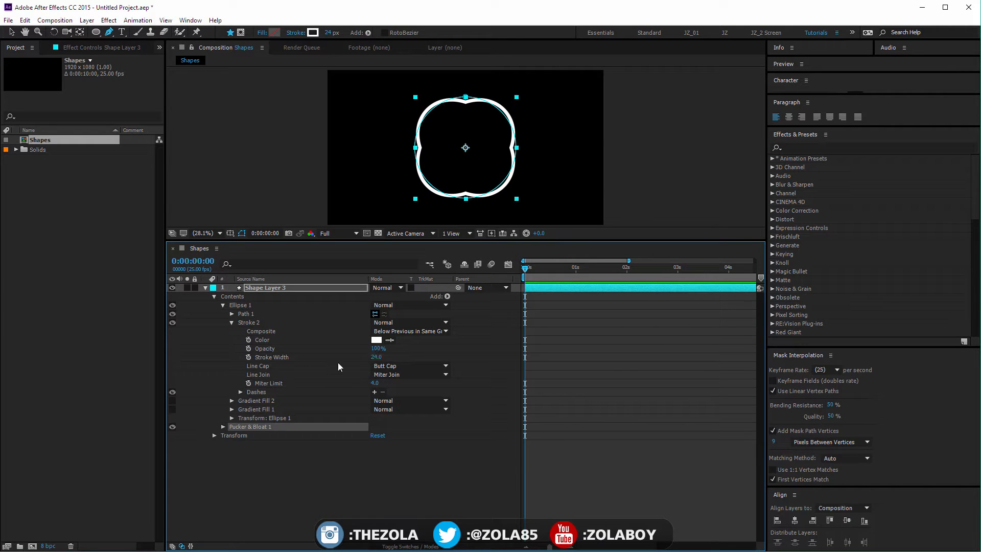
left_click(223, 426)
left_click_drag(377, 437, 350, 335)
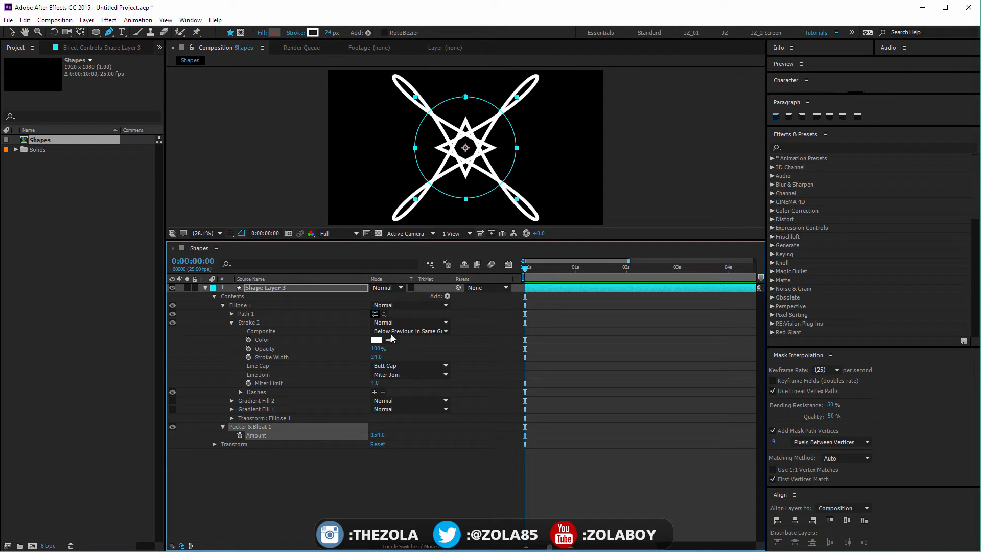
left_click(172, 427)
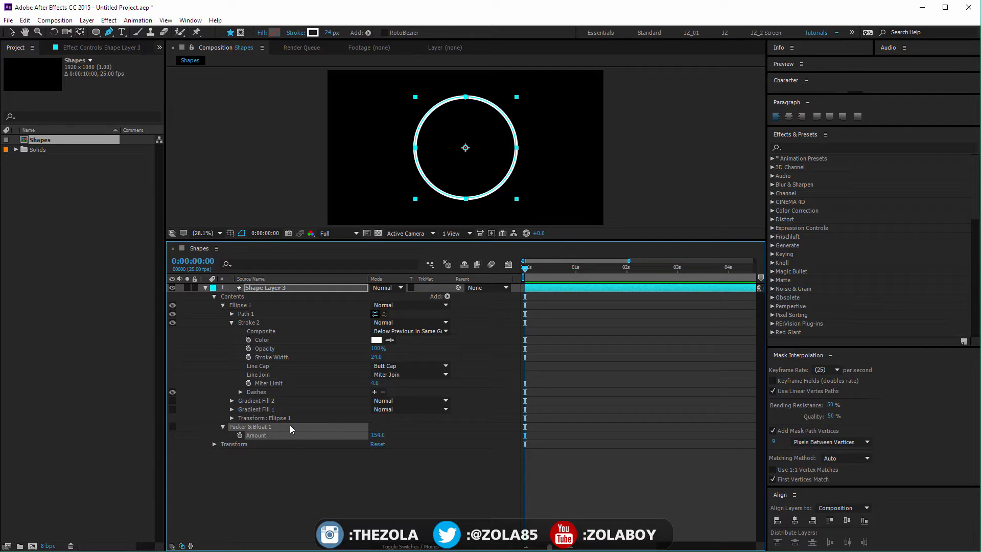
key("Delete")
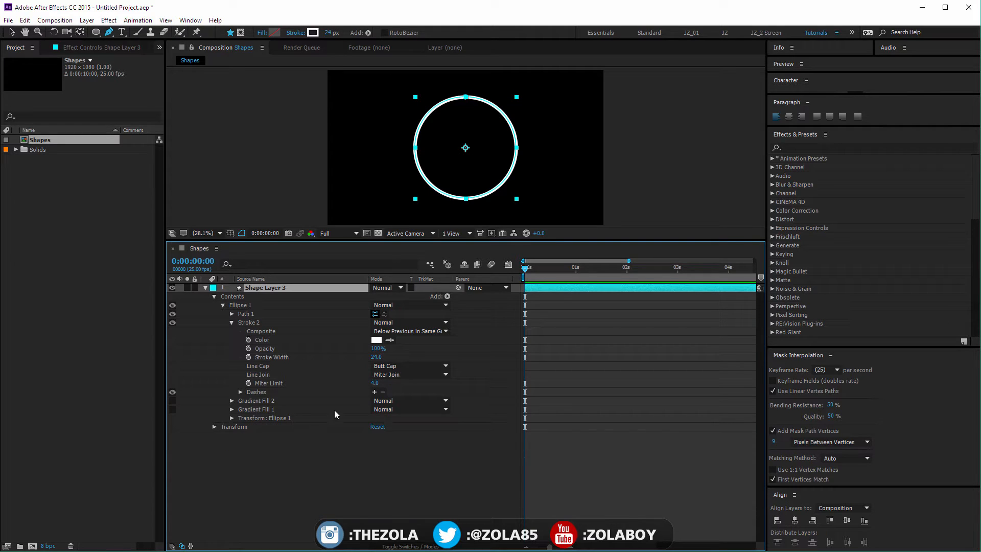
- Delete Gradient Fill 1 and Gradient Fill 2 from Ellipse 1 and deselect the layer
left_click(279, 408)
left_click(280, 402, "shift")
key("Delete")
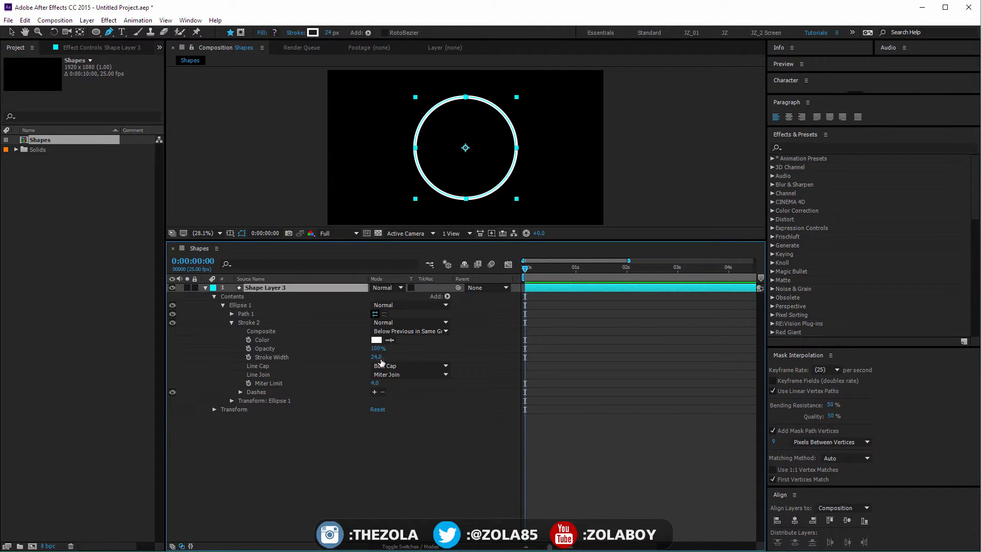
left_click(335, 440)
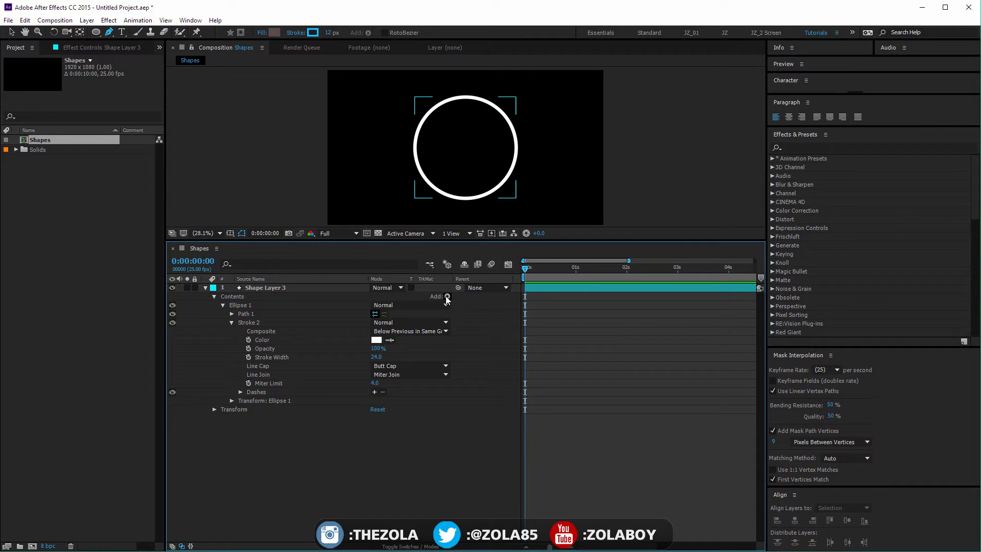
- Add a Repeater with 8 Copies to Shape Layer 3's contents and expand its transform properties
left_click(447, 297)
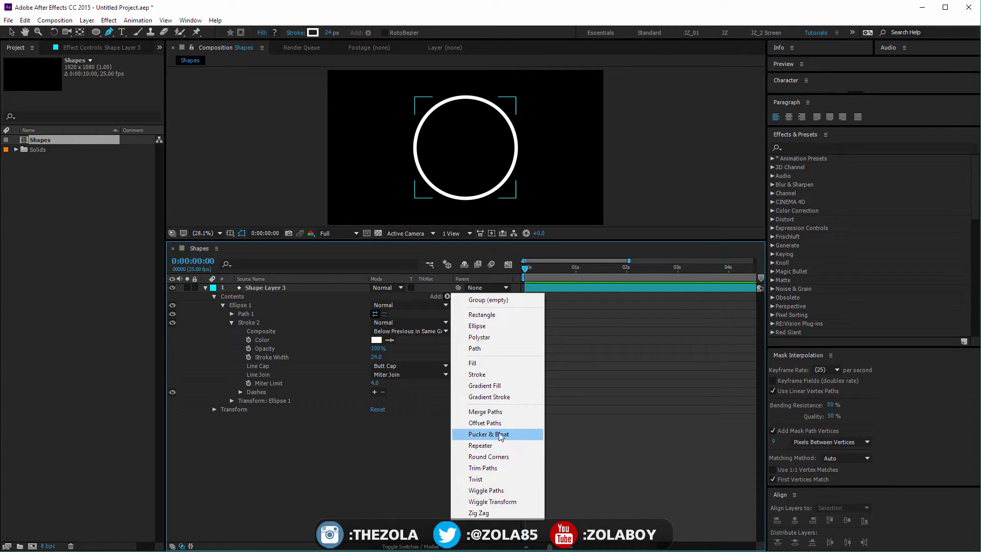
left_click(490, 444)
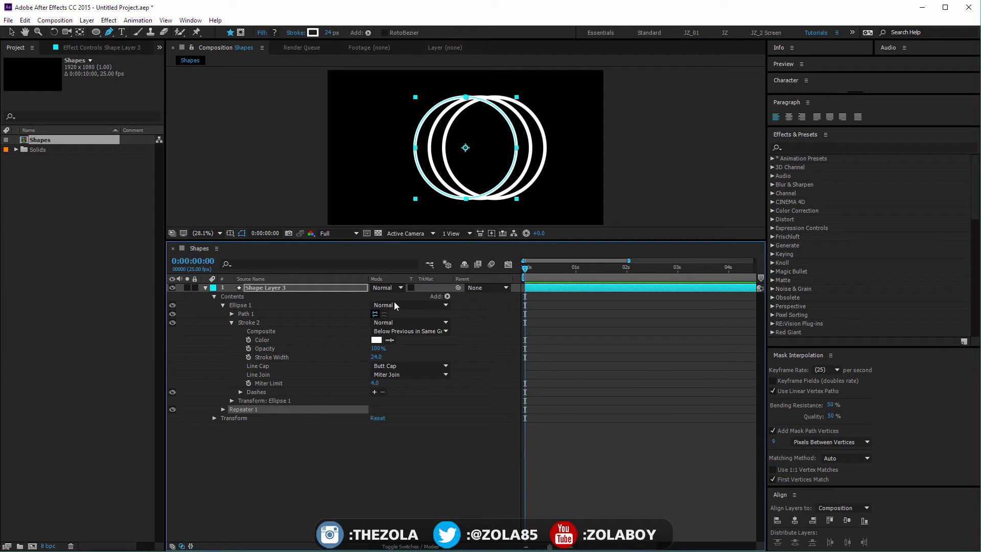
left_click(222, 410)
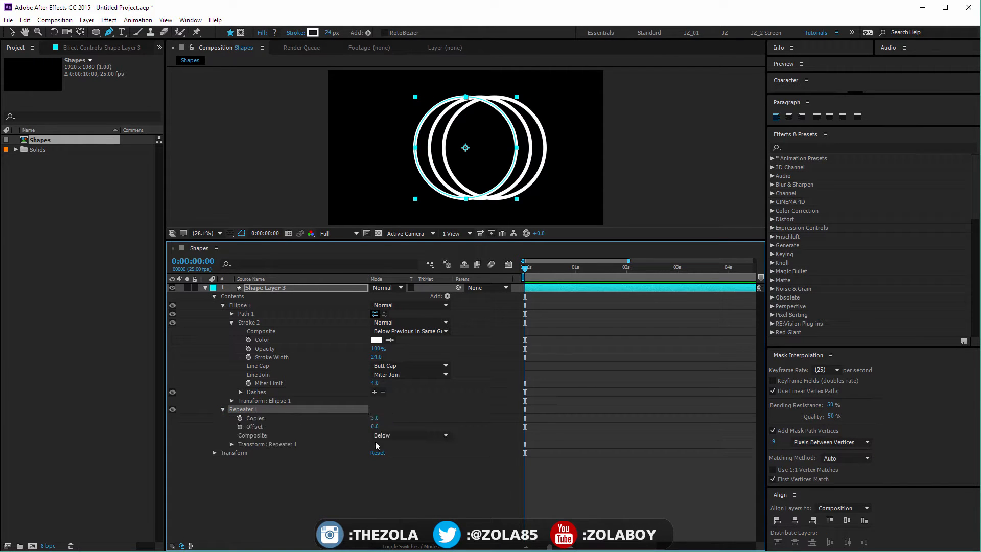
left_click_drag(377, 420, 388, 427)
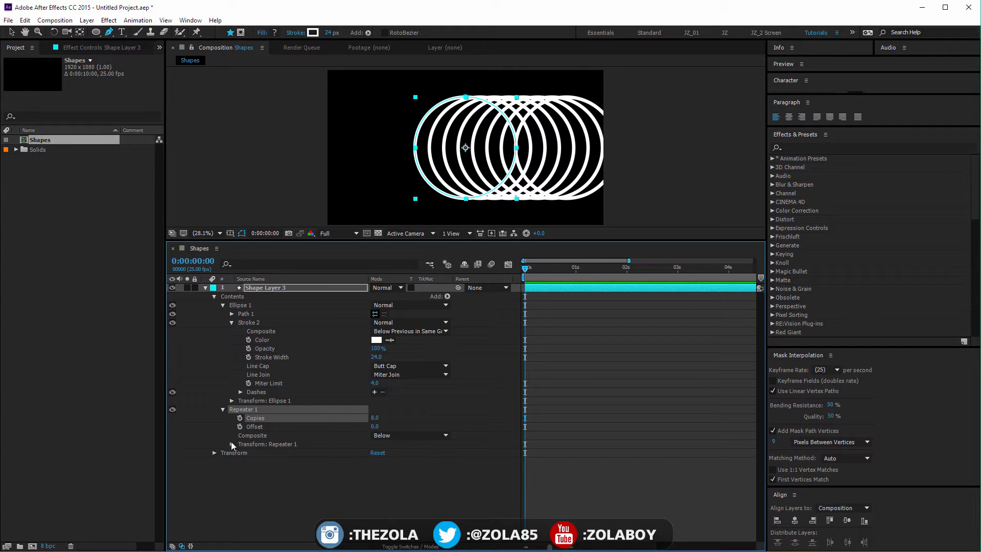
left_click(231, 443)
- Try a Repeater Offset of -2 and undo it
mouse_move(374, 426)
left_mouse_down()
mouse_move(403, 426)
mouse_move(361, 423)
mouse_move(391, 424)
mouse_move(376, 422)
left_mouse_up()
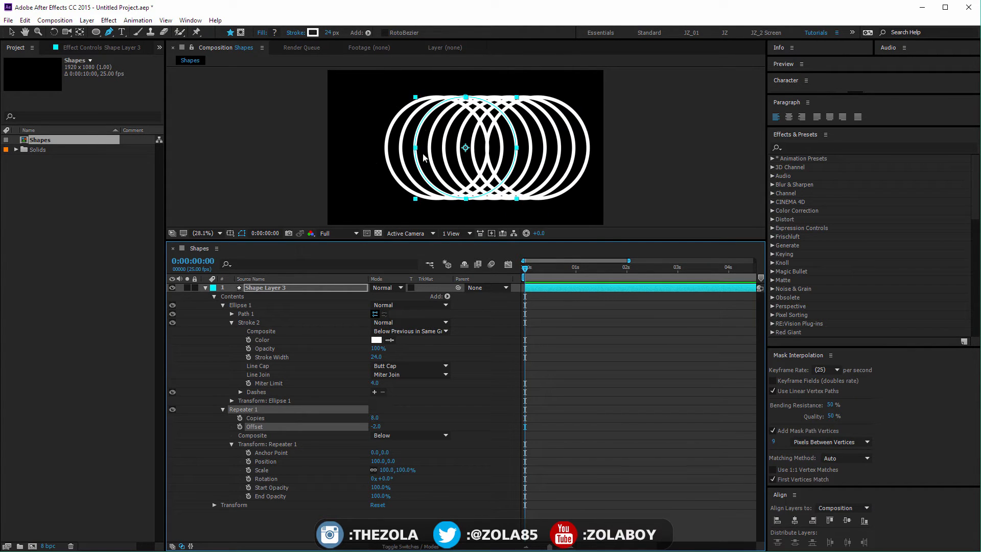
key("ctrl+z")
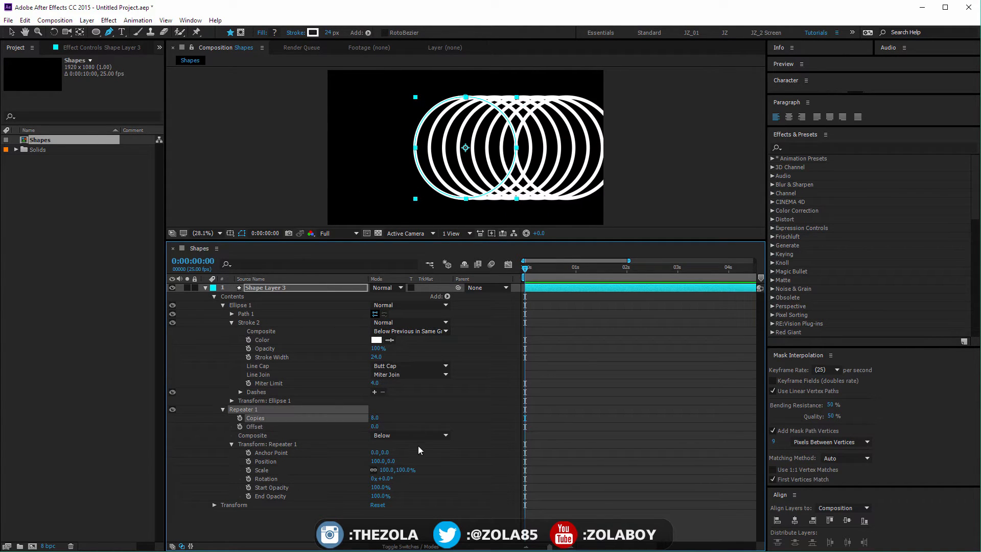
- Set the Repeater's horizontal transform Position to 0 so its copies stack on the circle
left_click(377, 461)
type("0")
key("Return")
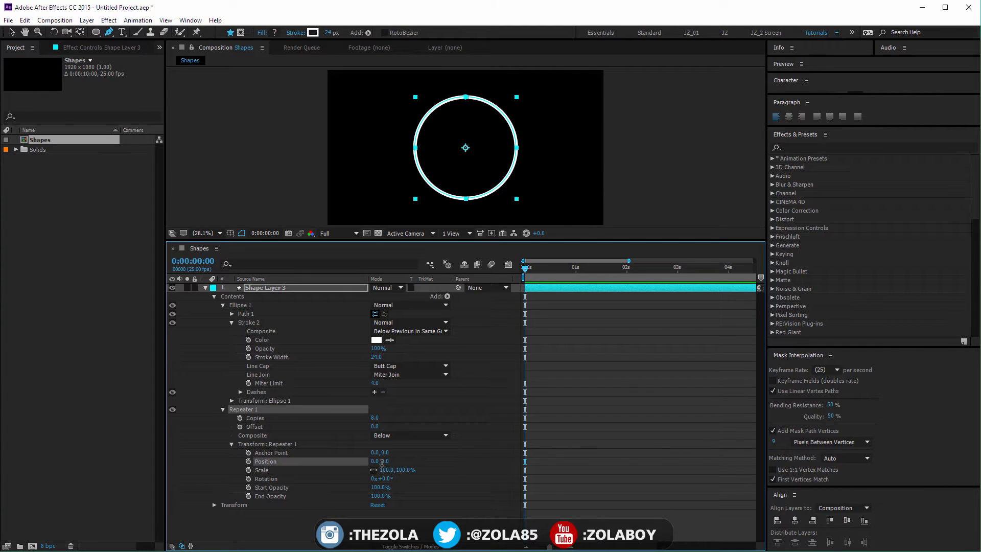
left_click(421, 455)
- Try altering the Repeater's transform values and undo the changes
mouse_move(406, 469)
left_mouse_down()
mouse_move(426, 470)
mouse_move(375, 460)
mouse_move(404, 456)
mouse_move(391, 455)
mouse_move(401, 472)
left_mouse_up()
key("ctrl+z")
key("ctrl+z")
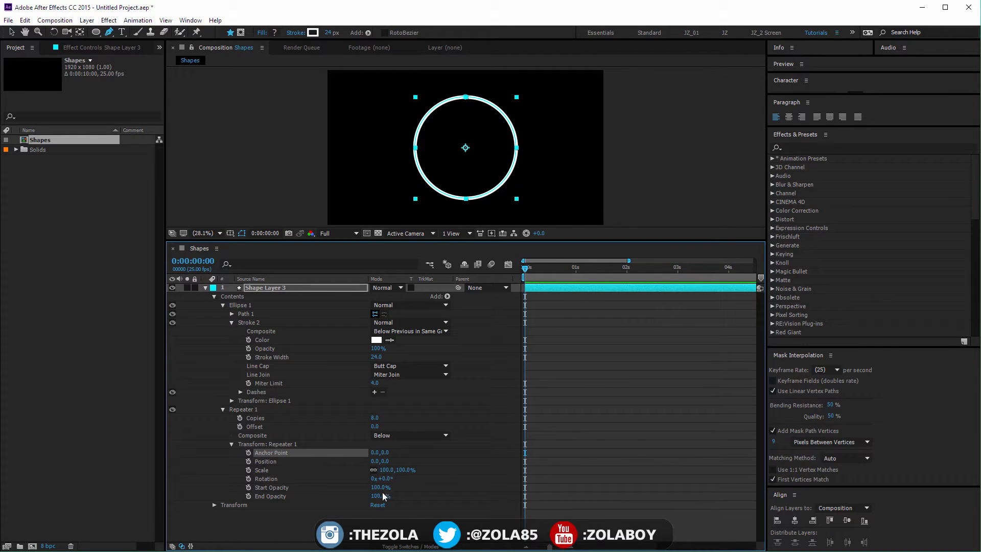
- Set the Repeater's Scale to 110%, End Opacity to 0% and Copies to 5
left_click_drag(399, 473, 311, 499)
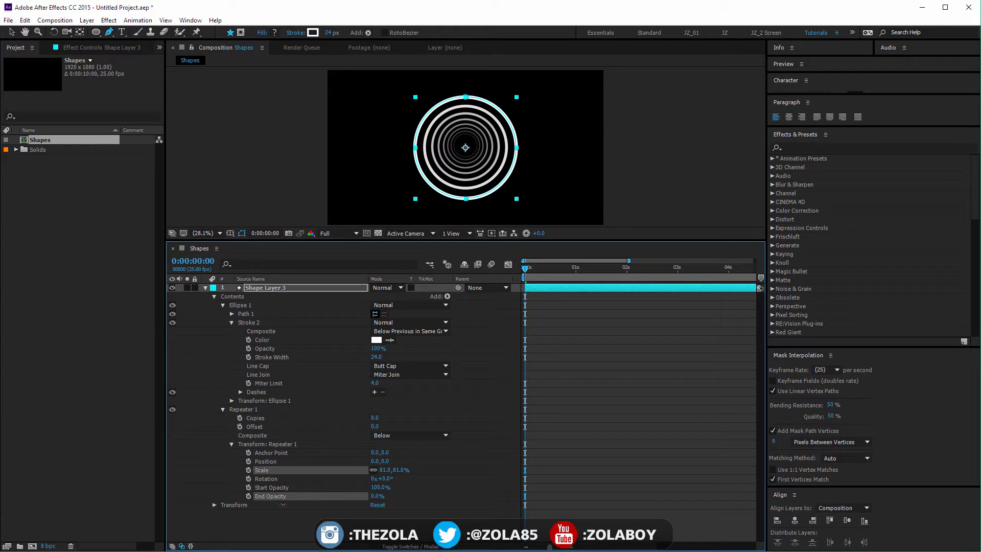
left_click_drag(378, 487, 411, 469)
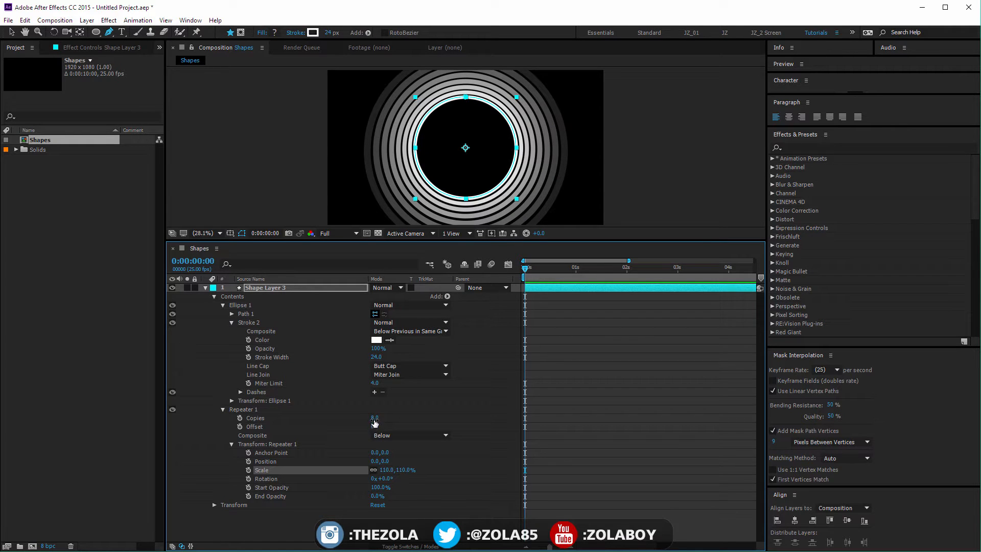
left_click_drag(375, 419, 375, 418)
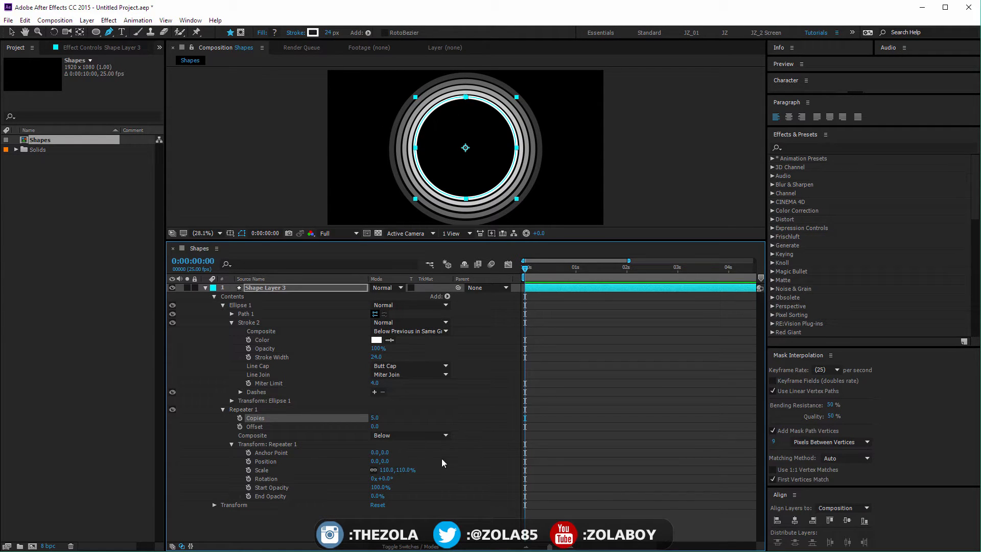
- Reshape the repeated circle by pulling its top path point below the centre and extending both side points' upper handles upward
key("v")
key("g")
left_click_drag(466, 98, 465, 173)
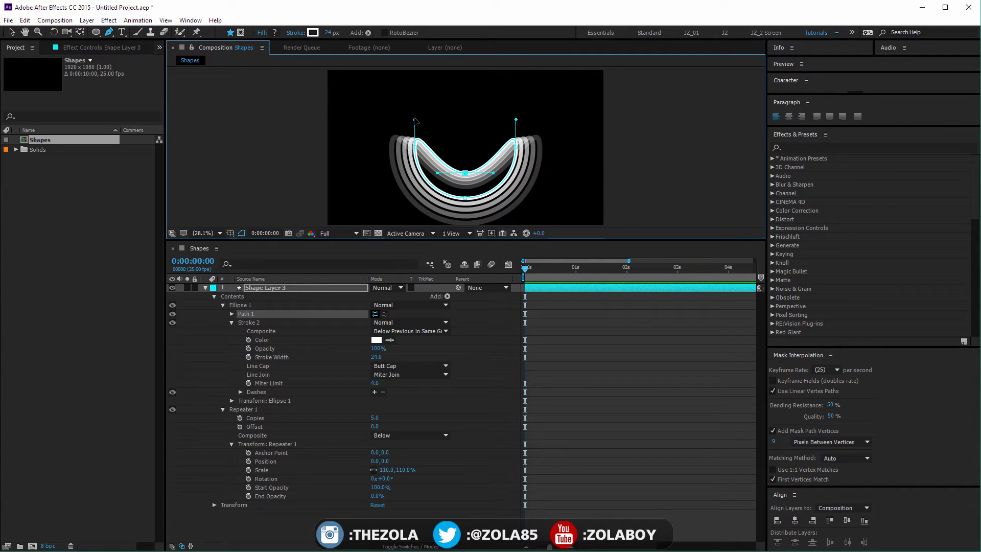
left_click_drag(414, 120, 414, 91)
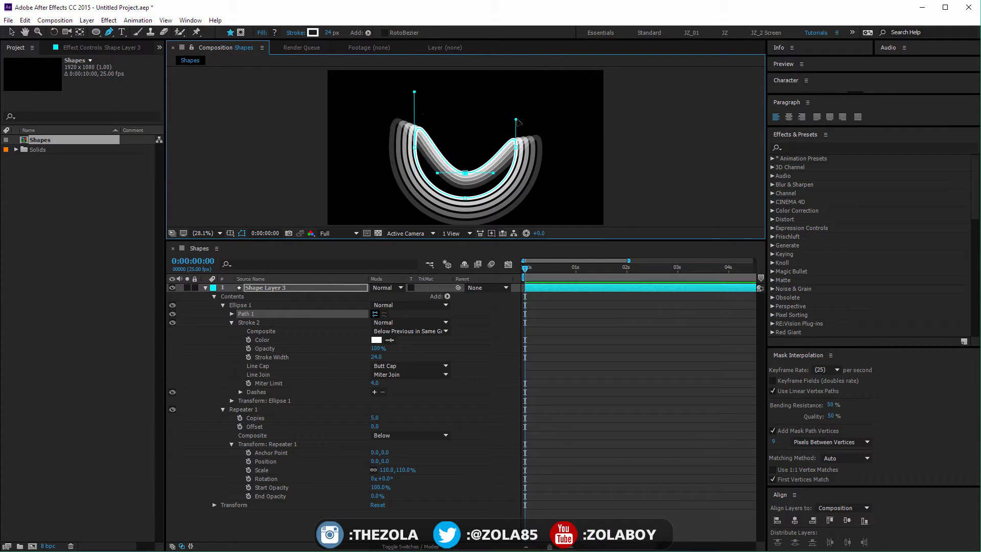
left_click_drag(516, 120, 515, 92)
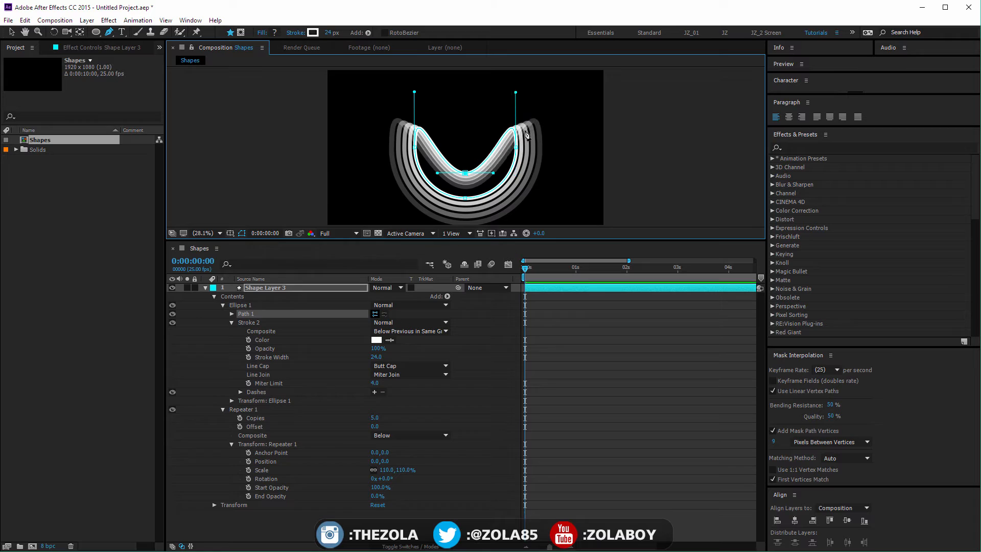
left_click(494, 440)
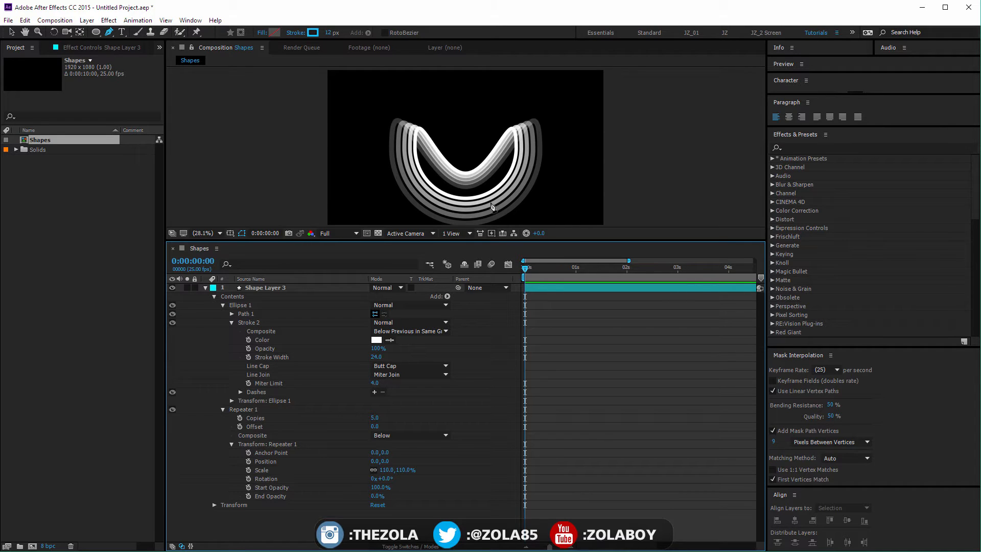
- Undo the path point and handle edits to restore the circle
key("h")
left_click_drag(488, 171, 479, 144)
key("ctrl+z")
key("ctrl+z")
key("ctrl+z")
key("ctrl+z")
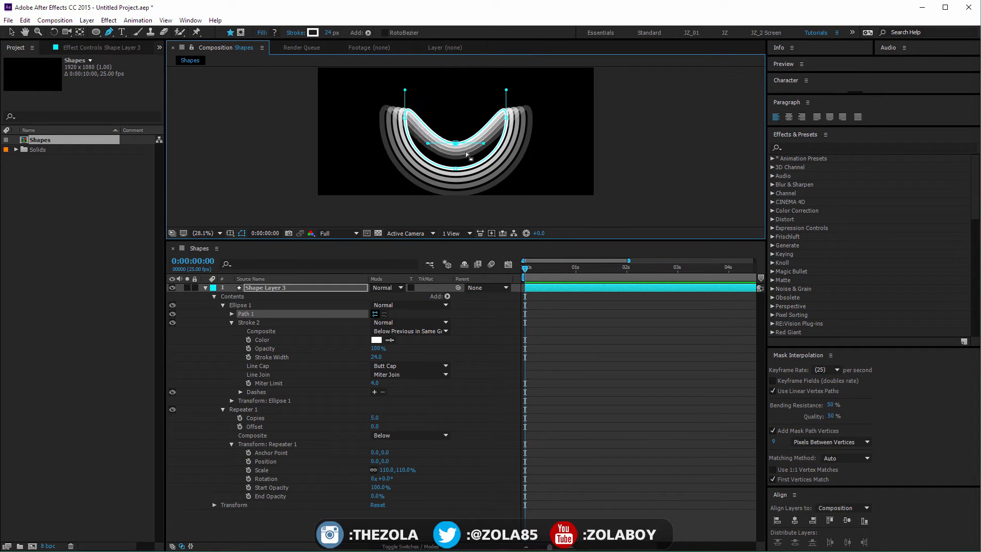
key("space")
left_click(437, 416)
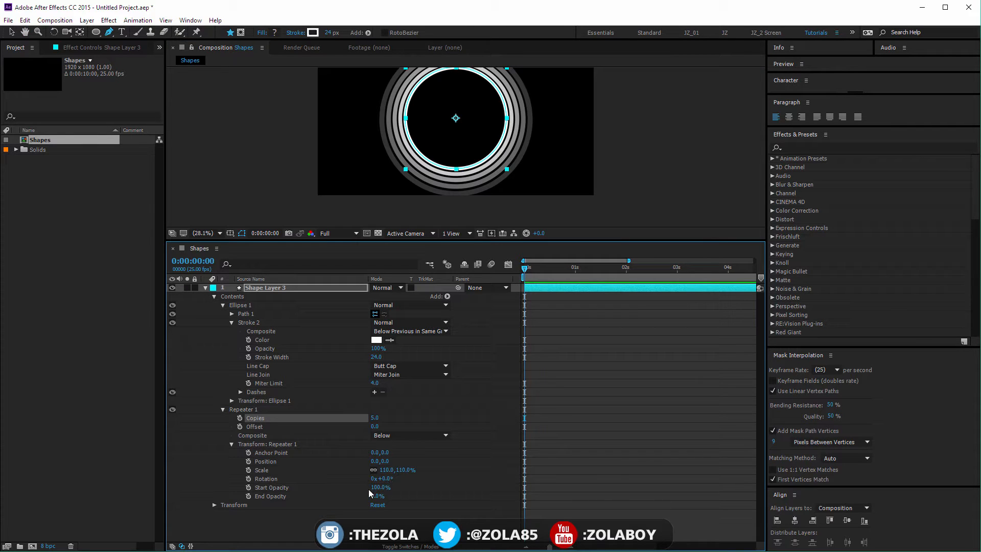
- Try a Repeater Rotation of 1x+239° with a Position of 44, 0, and return the Position to 0, 0
left_click_drag(394, 479, 389, 458)
left_click_drag(464, 157, 470, 190)
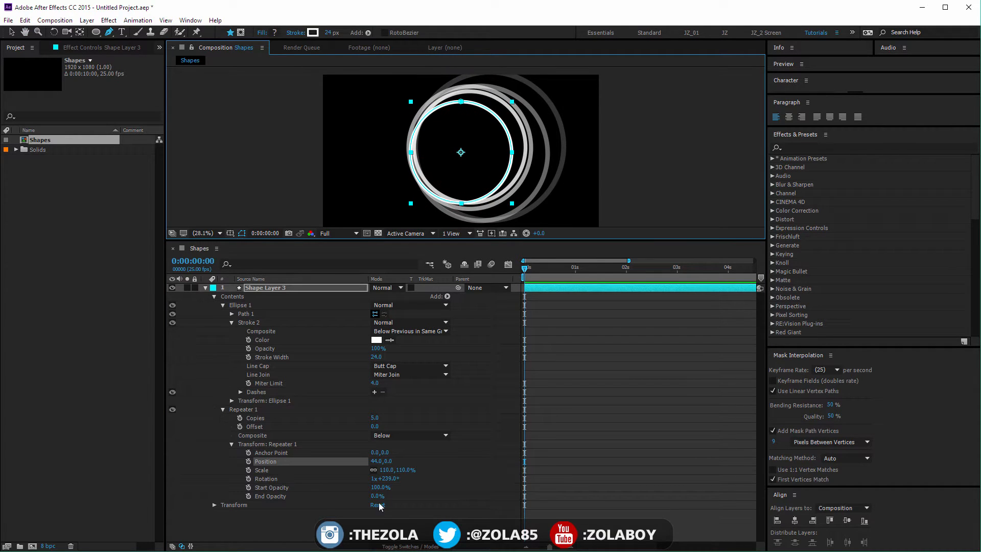
left_click(374, 461)
type("0")
key("Return")
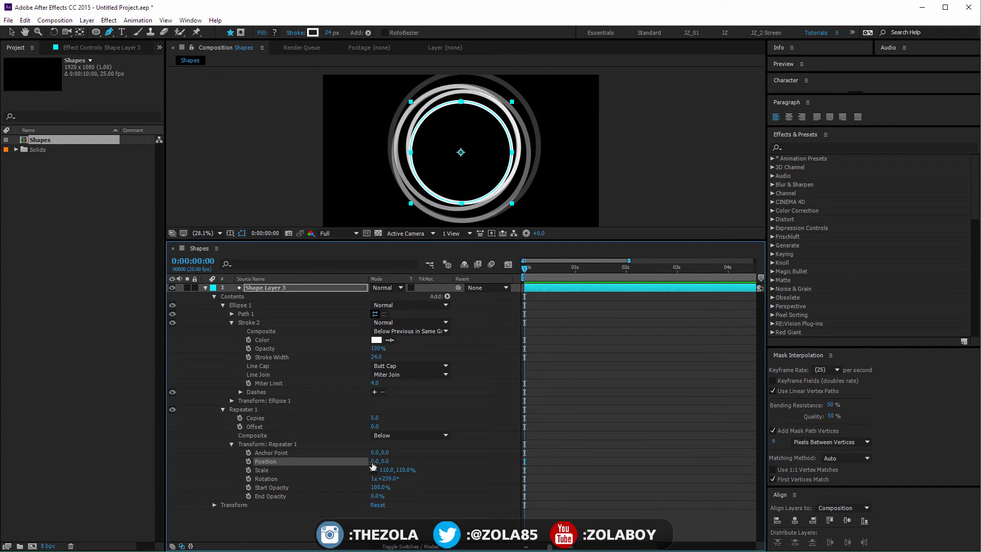
- Reset the Repeater's Rotation to 0x+0° and deselect the layer
left_click_drag(446, 473, 377, 478)
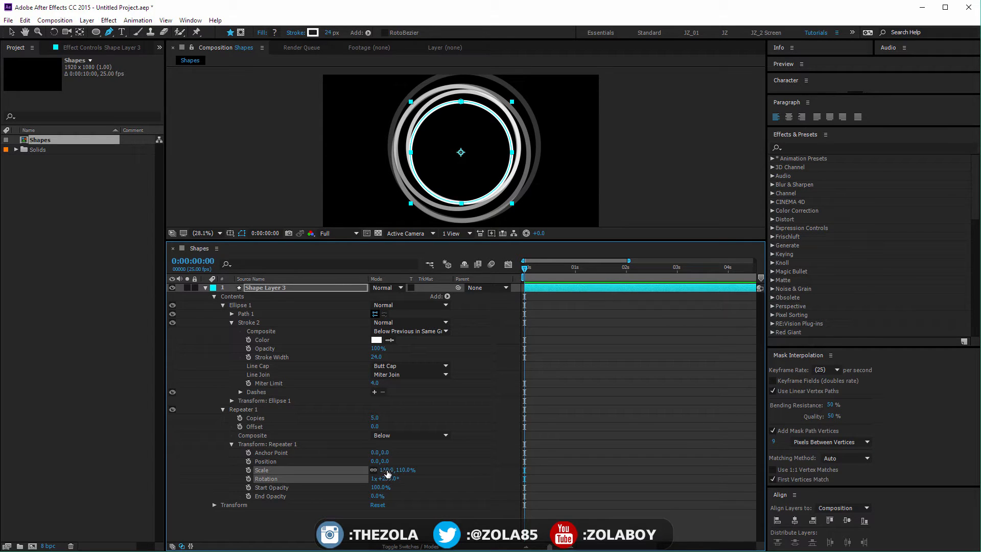
left_click(386, 470)
left_click(472, 462)
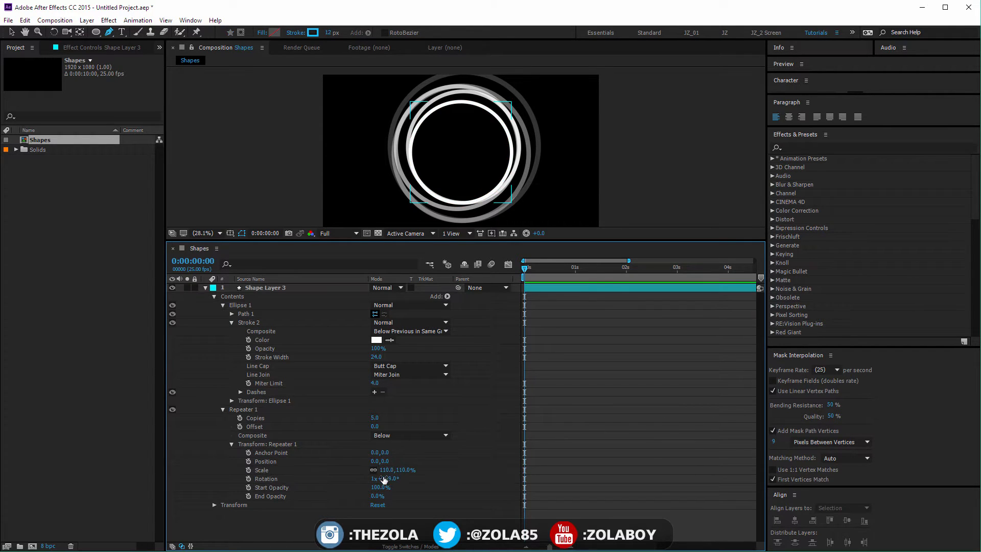
left_click(391, 479)
type("0")
key("Return")
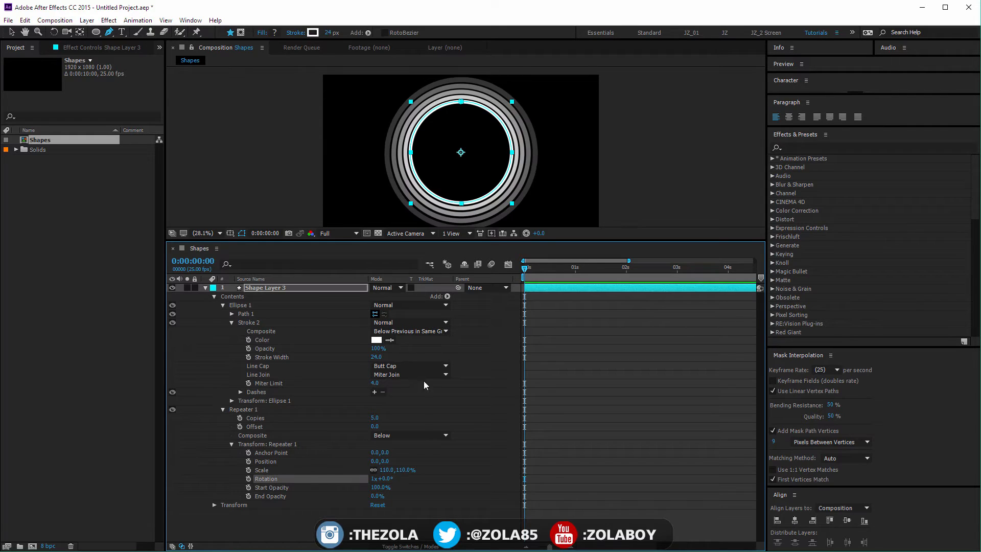
left_click(373, 478)
type("0")
key("Return")
left_click(177, 415)
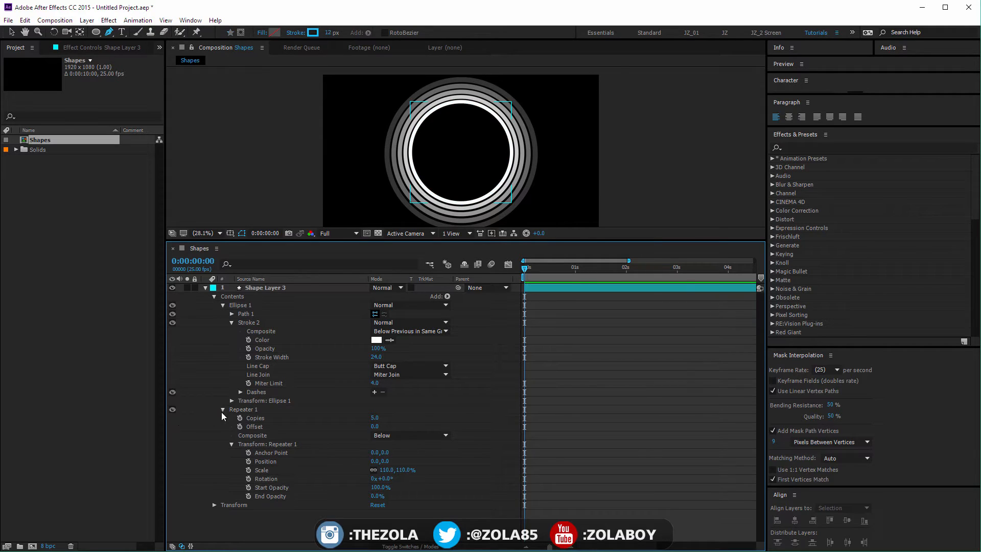
- Turn off Repeater 1's visibility, and collapse and hide Shape Layer 3
left_click(172, 409)
left_click(447, 296)
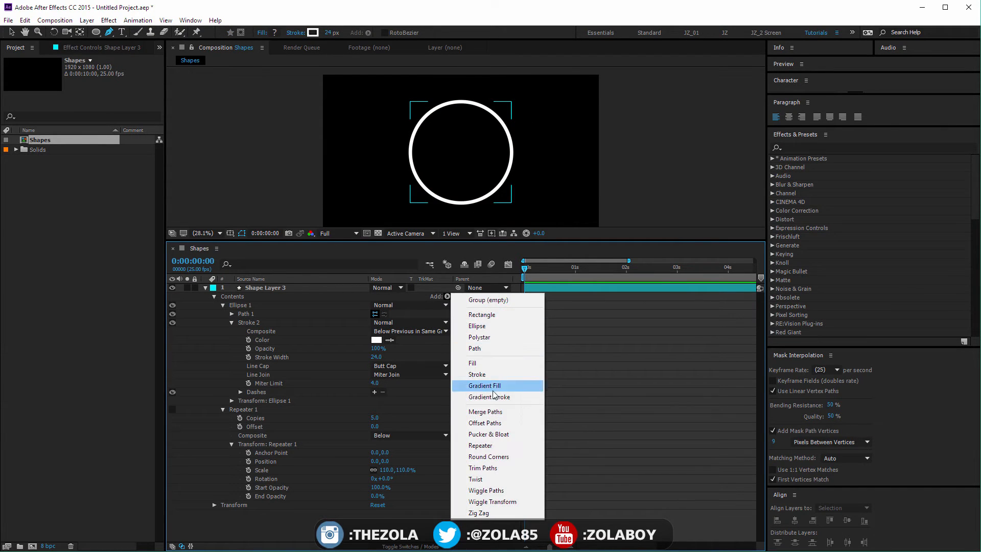
left_click(598, 443)
left_click(206, 288)
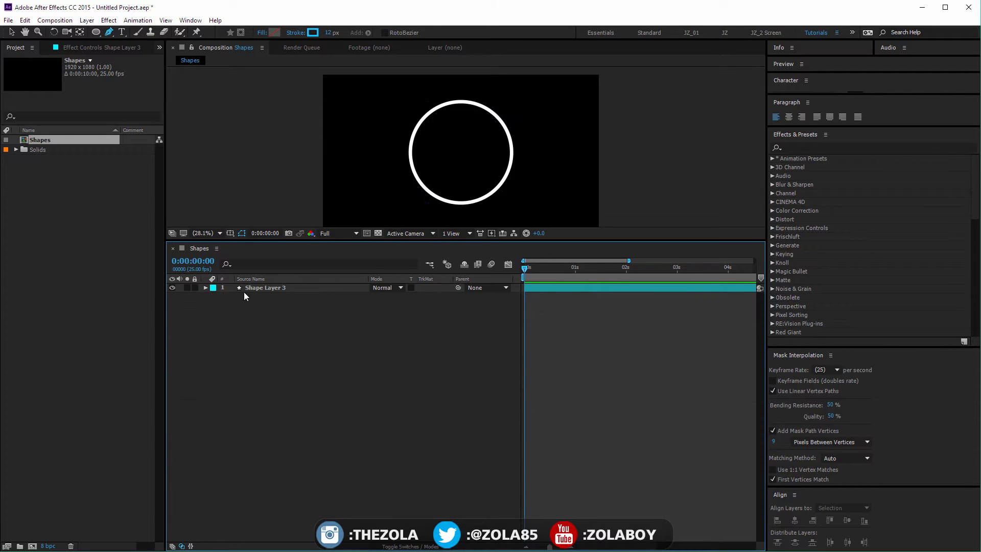
left_click(244, 289)
left_click(216, 328)
left_click(172, 287)
- Draw a rectangle slightly wider than half the frame on a new shape layer, and centre it in the composition
left_click_drag(96, 32, 129, 31)
left_click_drag(385, 98, 542, 210)
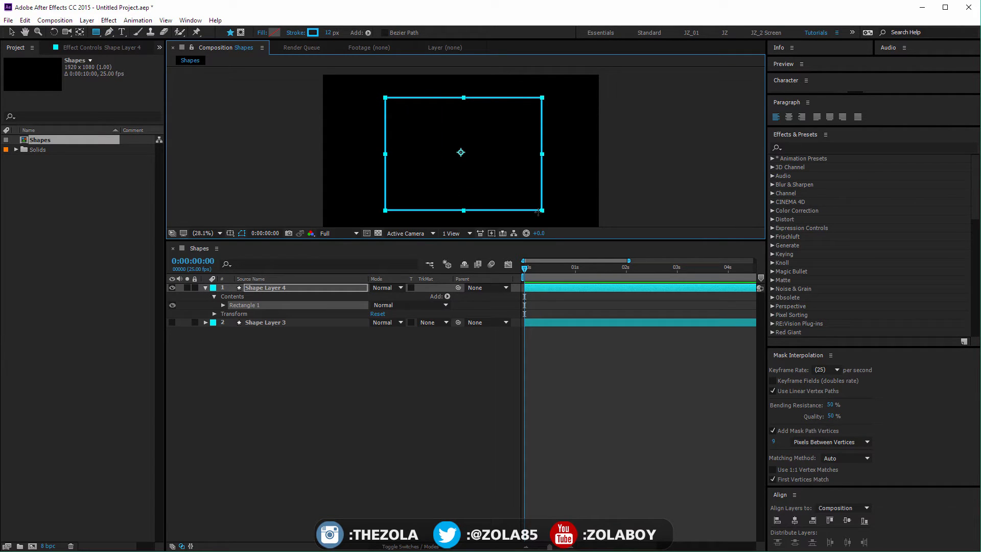
key("ctrl+Home")
key("v")
left_click(357, 414)
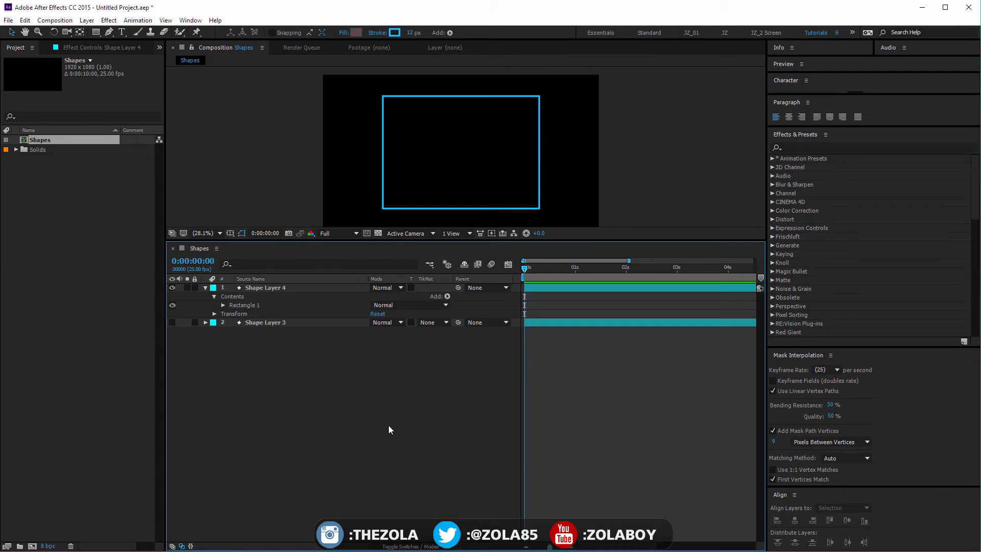
left_click(270, 288)
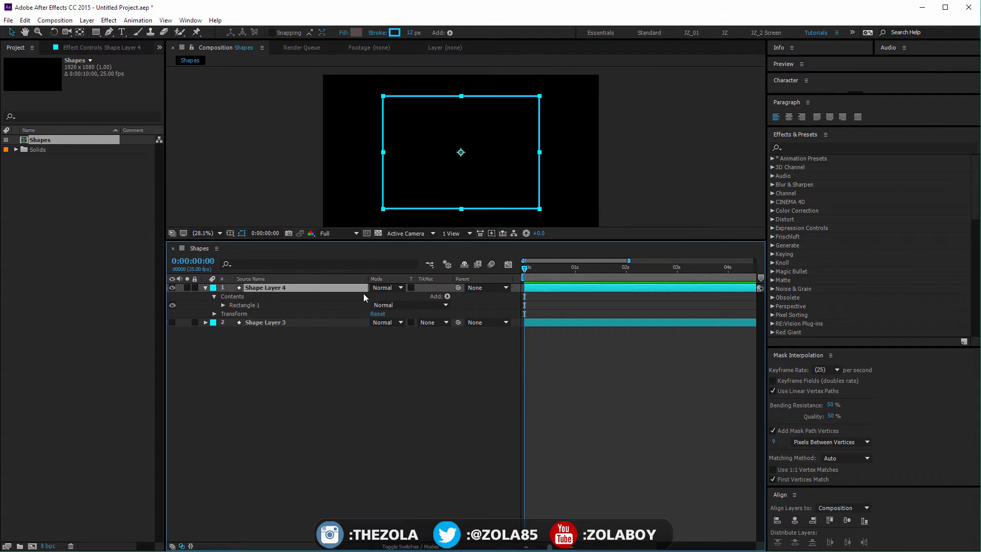
left_click(221, 305)
left_click(447, 296)
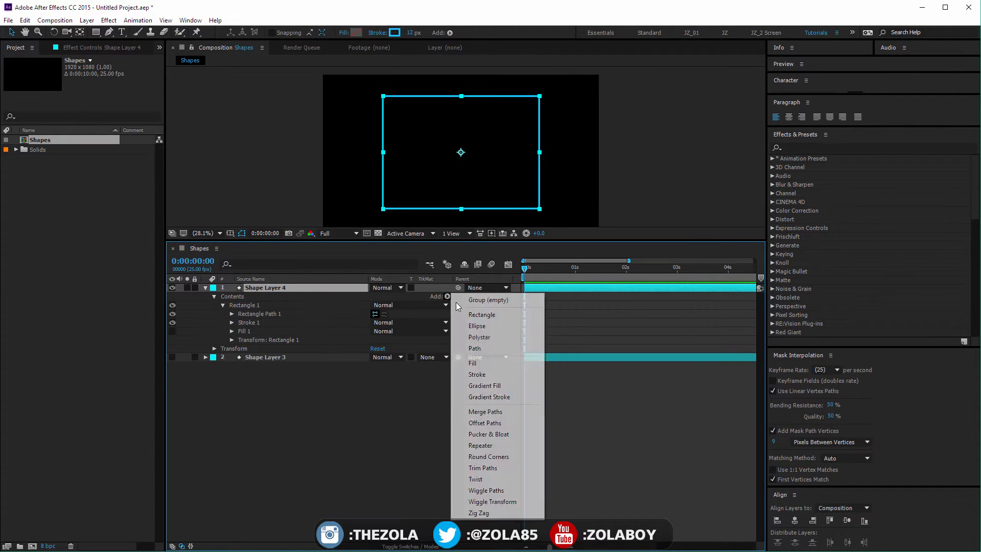
left_click(491, 445)
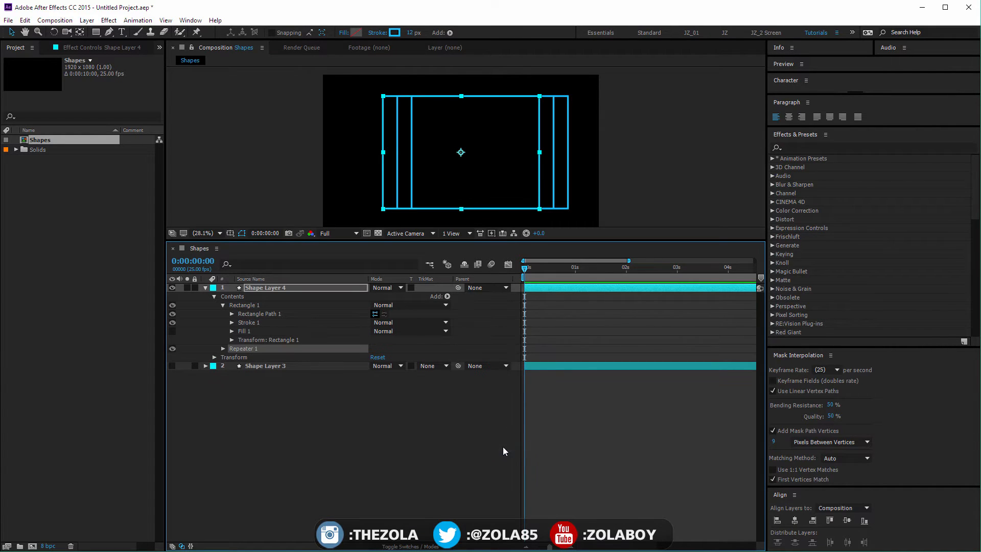
key("ctrl+z")
- Add Round Corners to Shape Layer 4 and try Radius values of 123 and 71 on the rectangle
left_click(447, 296)
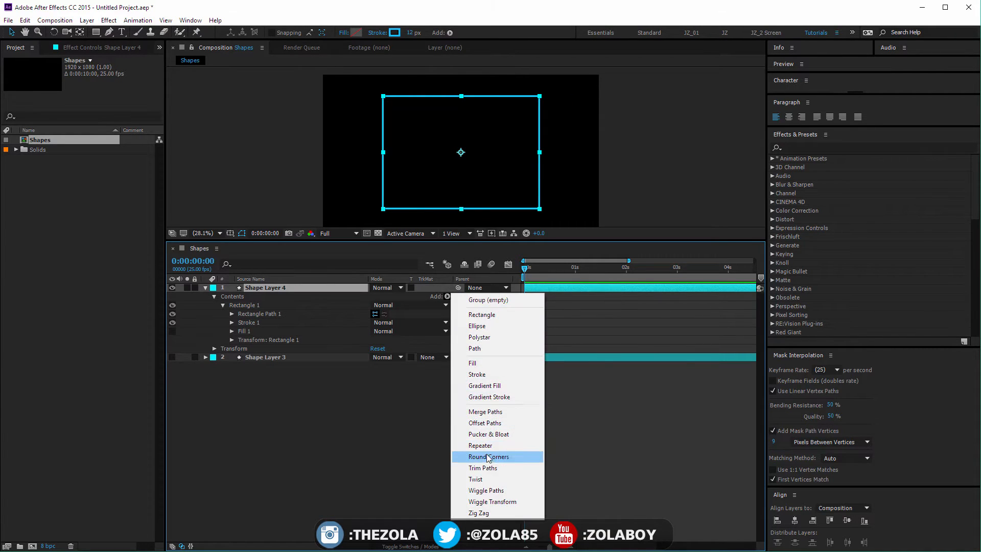
left_click(490, 456)
left_click(223, 349)
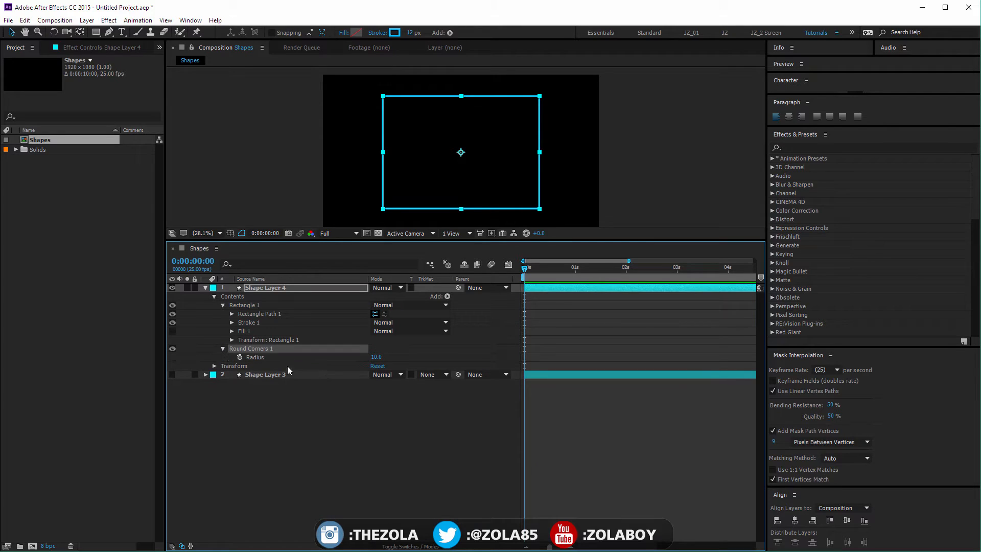
left_click_drag(382, 357, 463, 403)
left_click(540, 417)
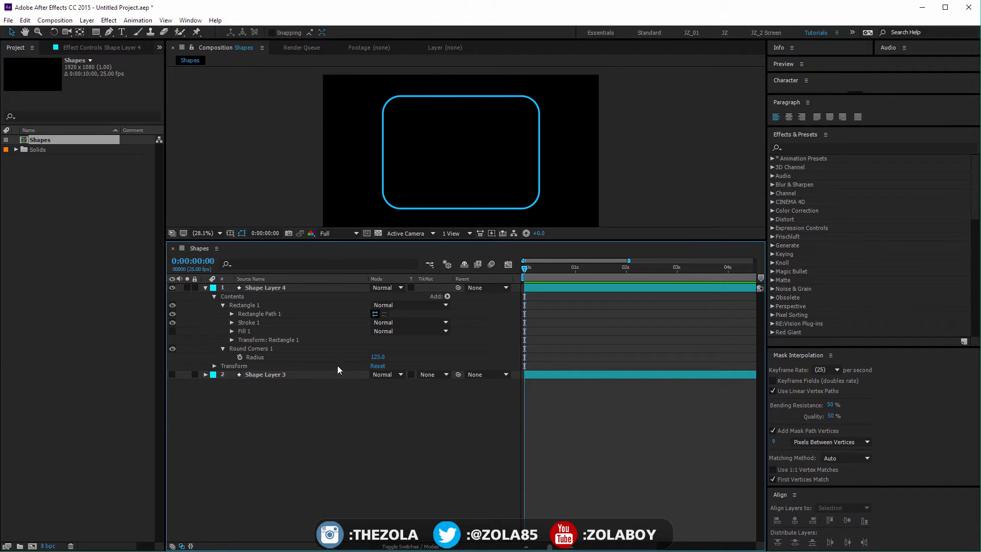
left_click(250, 357)
left_click_drag(379, 357, 257, 349)
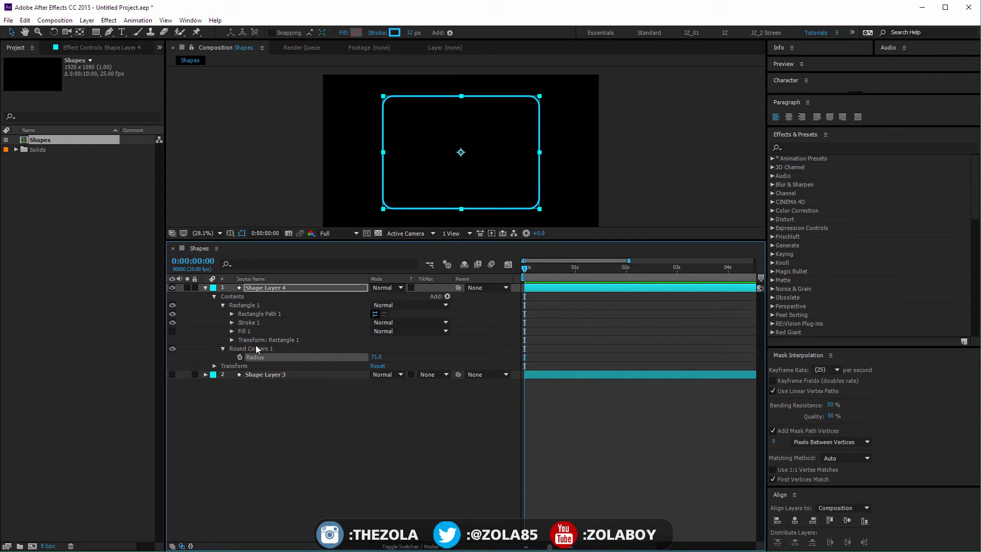
- Delete Shape Layer 4 and turn Shape Layer 3's visibility back on
left_click(287, 289)
key("Delete")
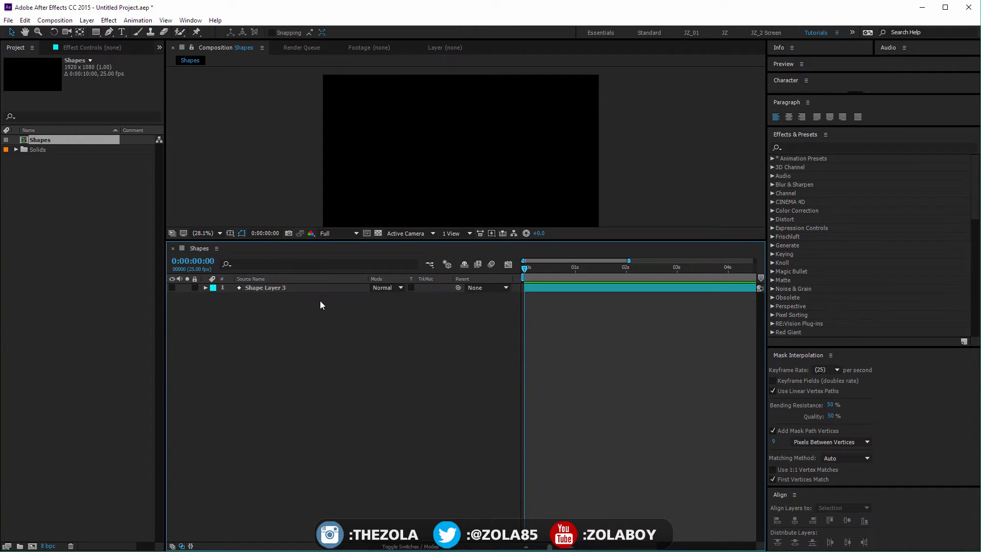
left_click(171, 288)
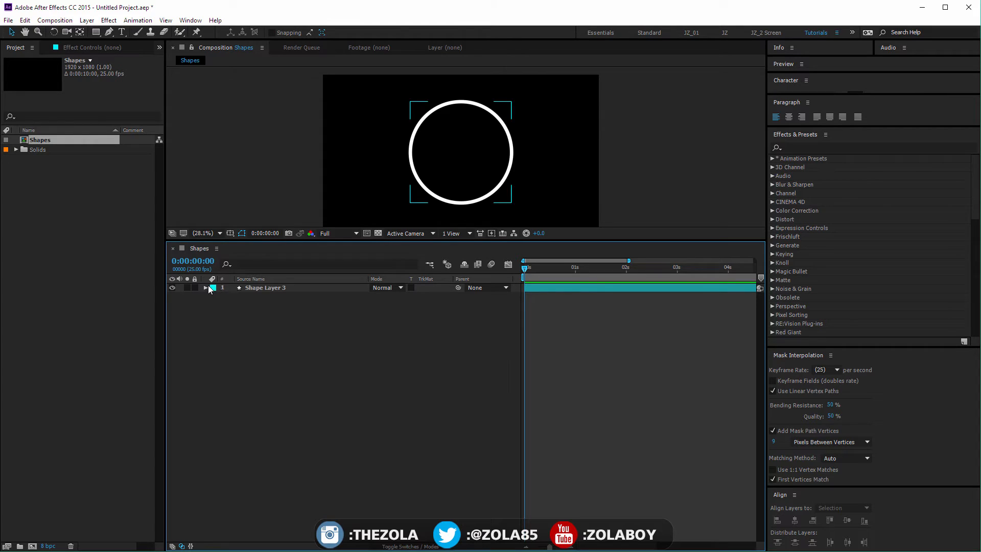
- Add Trim Paths to Shape Layer 3's contents and deselect the layer
left_click(209, 289)
left_click(205, 288)
left_click(446, 297)
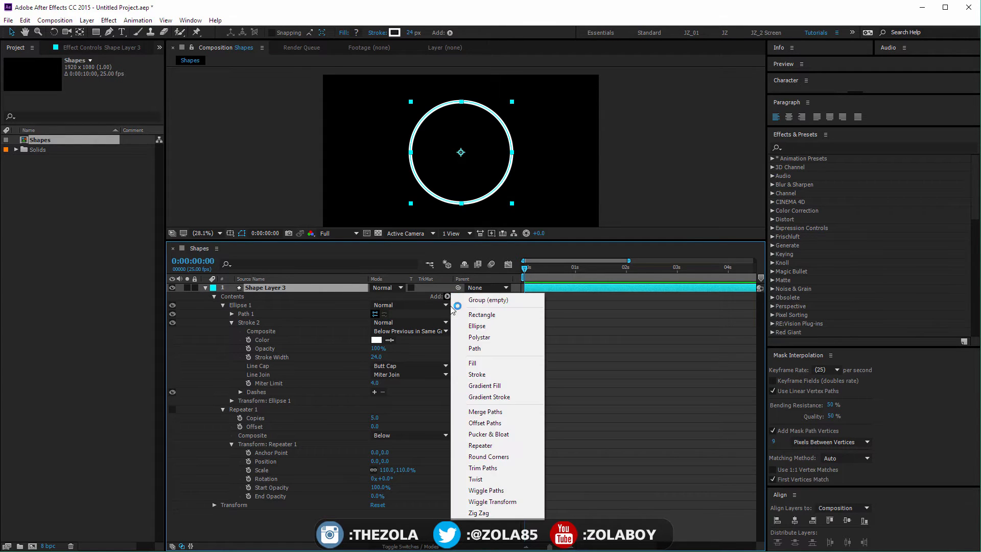
left_click(492, 468)
left_click(550, 348)
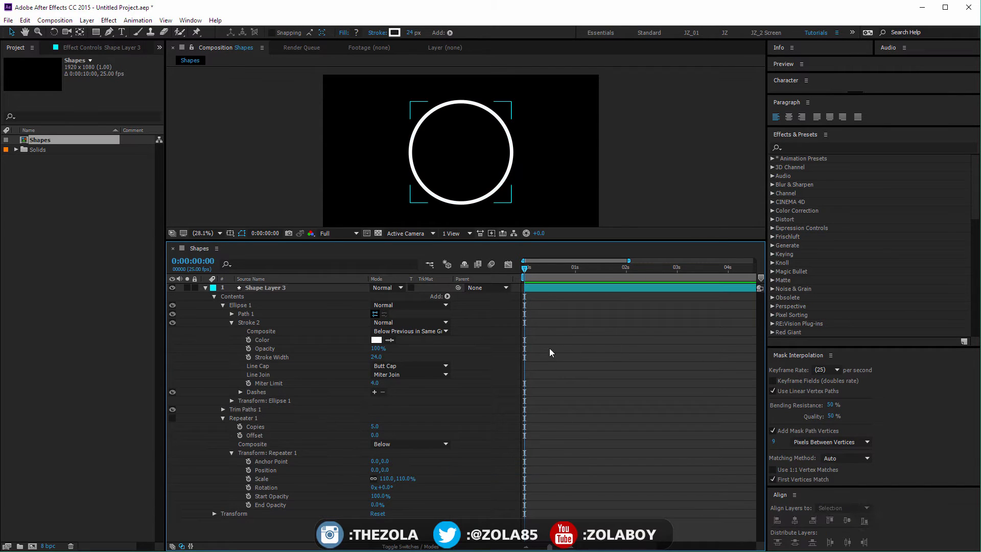
- Collapse Stroke 2 and Repeater 1, expand Trim Paths 1, and set an End keyframe of 0% on the first frame
left_click(214, 297)
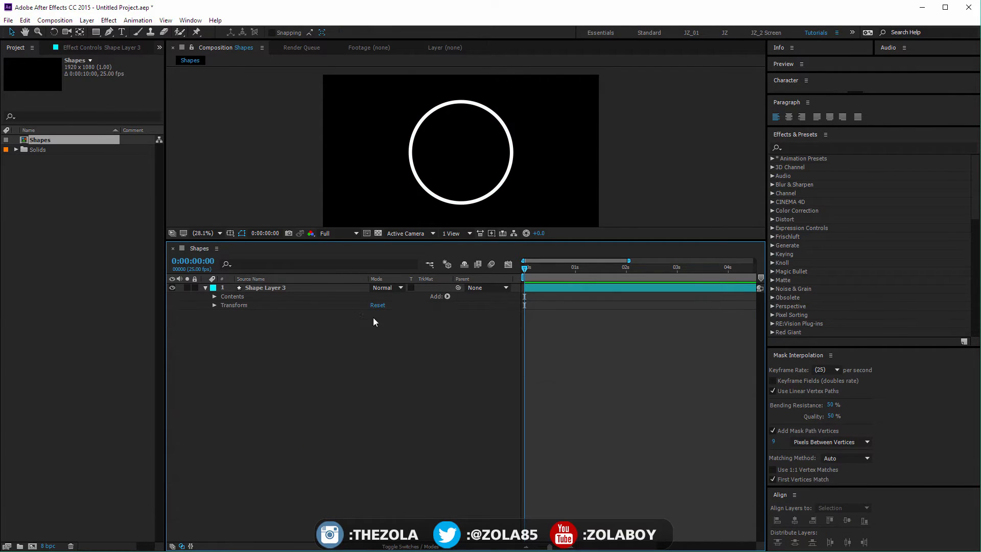
left_click(215, 296)
left_click(230, 322)
left_click(231, 322)
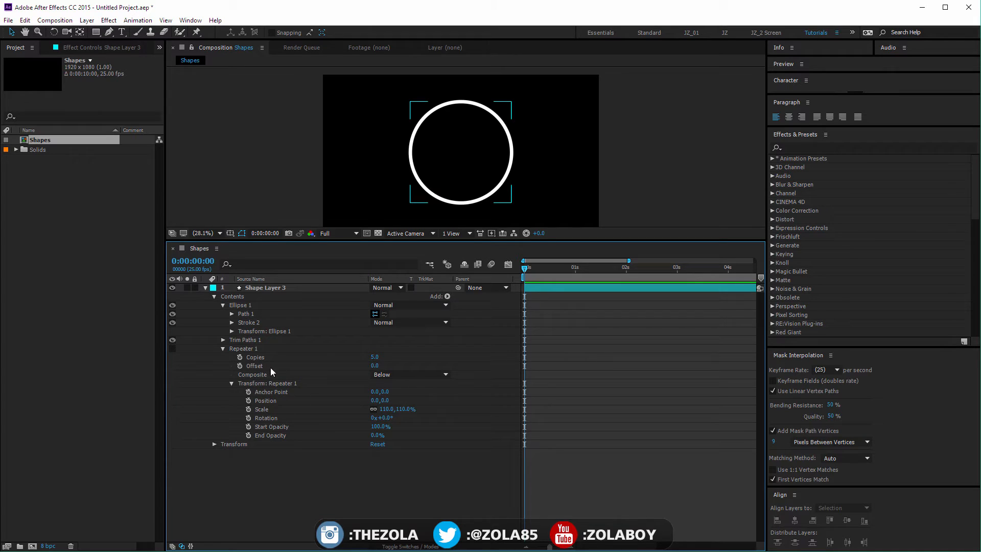
left_click(223, 348)
left_click(223, 339)
left_click_drag(373, 357, 326, 378)
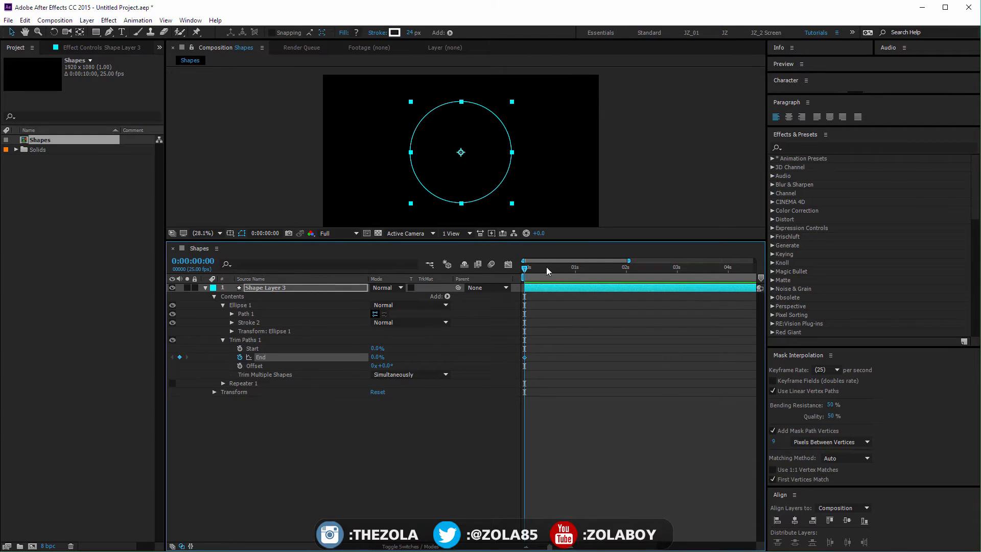
- Set the Trim Paths End to 94% at 0:00:01:00 and preview the circle drawing on
left_click_drag(546, 266, 575, 268)
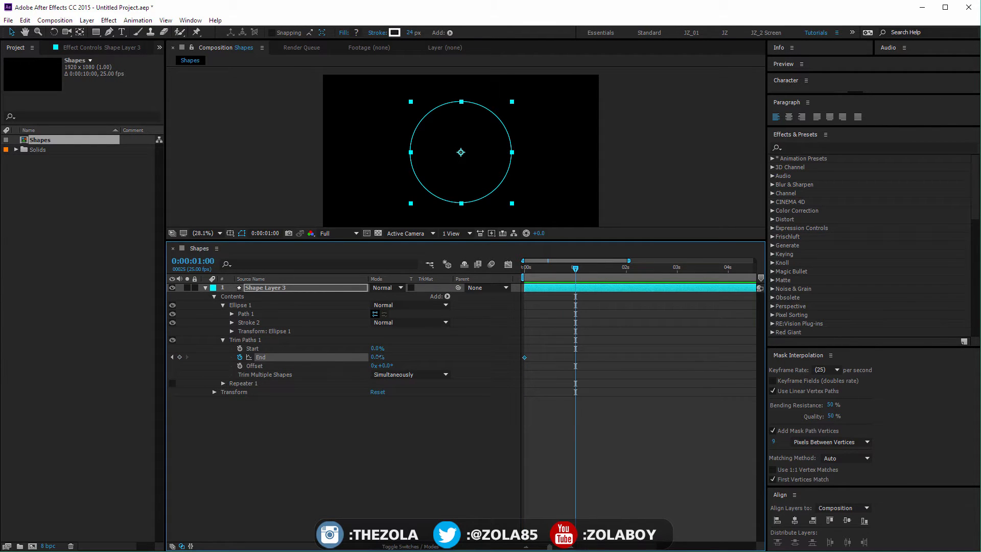
left_click_drag(378, 357, 476, 434)
left_click(477, 434)
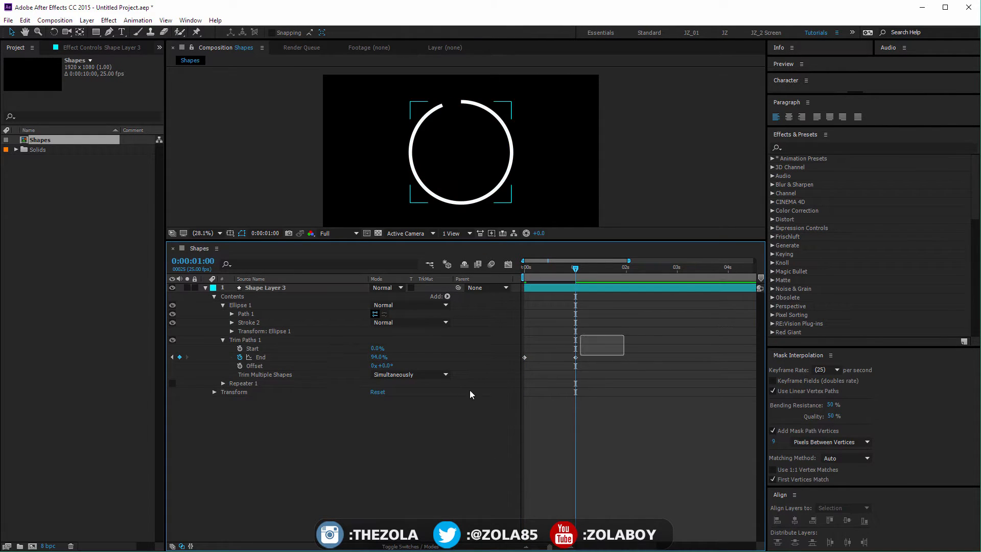
left_click_drag(470, 390, 468, 393)
key("space")
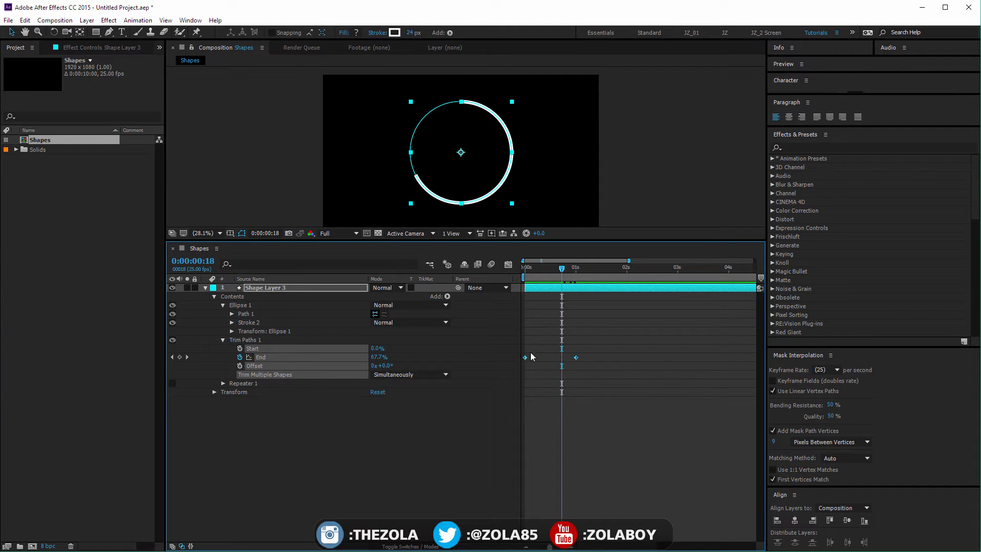
- Apply Easy Ease to the Trim Paths End keyframes and reshape their speed curve into a sharp peak before the half-second mark
right_click(526, 357)
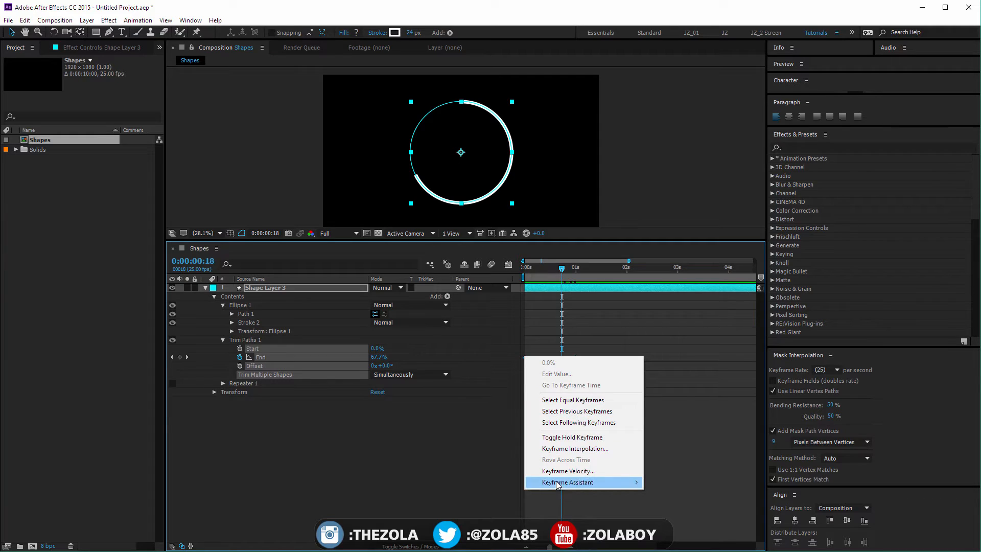
mouse_move(562, 482)
left_click(457, 504)
left_click(508, 264)
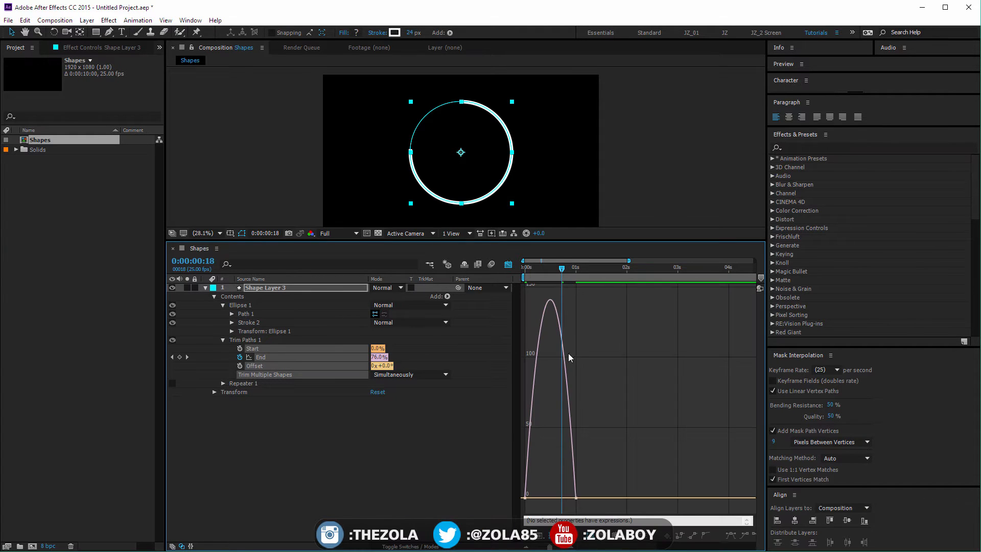
left_click_drag(490, 524, 489, 525)
left_click_drag(534, 497, 544, 499)
left_click_drag(603, 479, 544, 429)
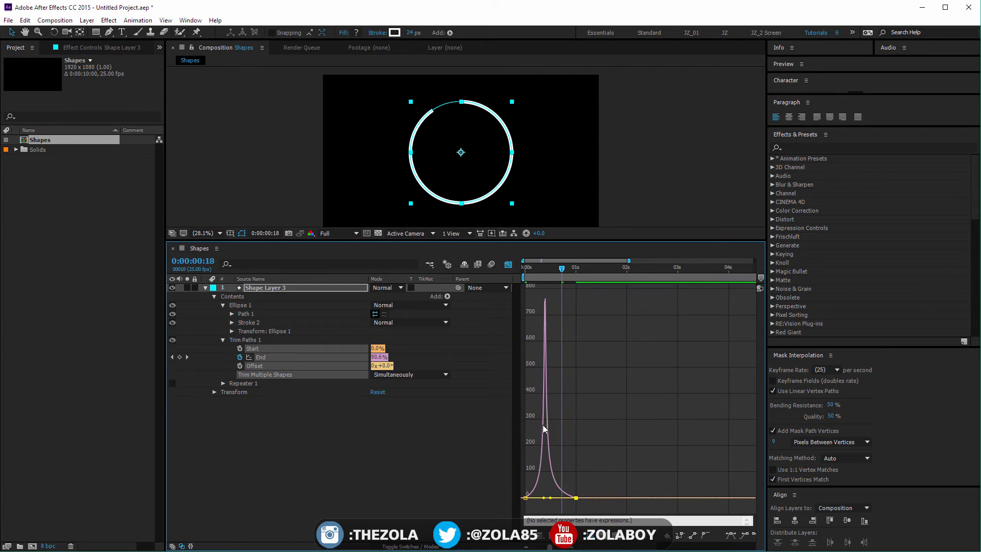
left_click(508, 264)
- End the work area at 0:00:01:01 and preview the eased trim animation
mouse_move(574, 265)
left_mouse_down()
mouse_move(557, 269)
mouse_move(577, 267)
left_mouse_up()
key("n")
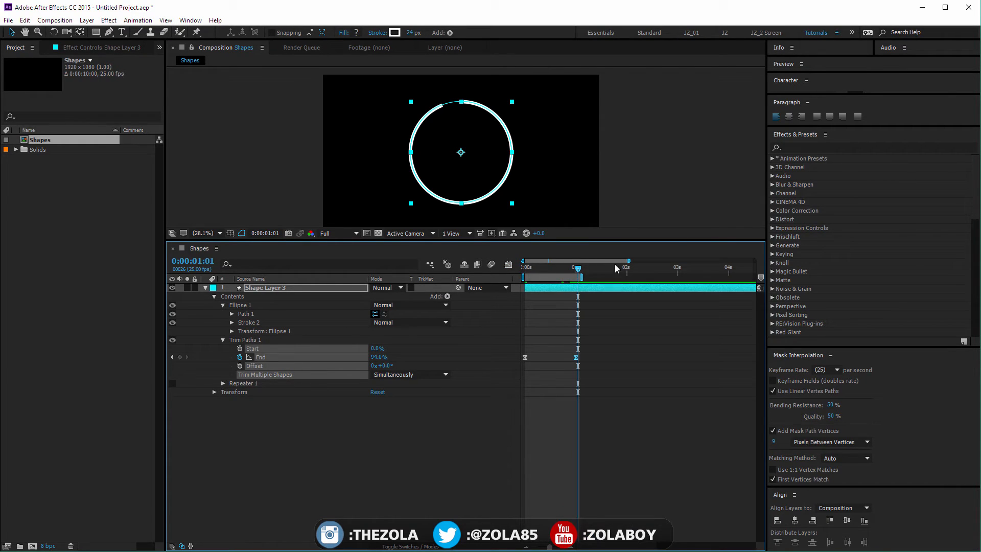
key("space")
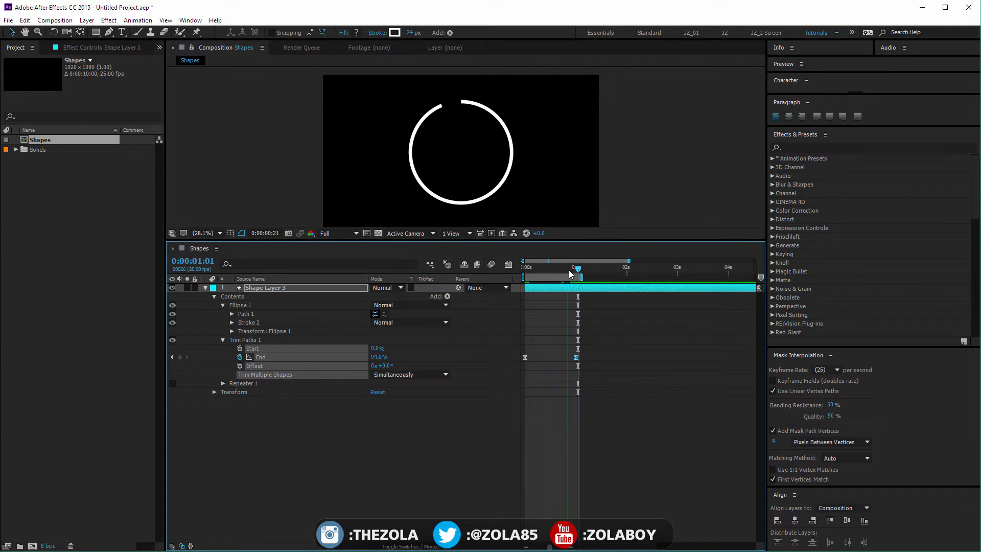
- Set the Trim Paths End keyframe at 0:00:01:00 to 100%, extend the work area to about 2 seconds, and preview
left_click(575, 268)
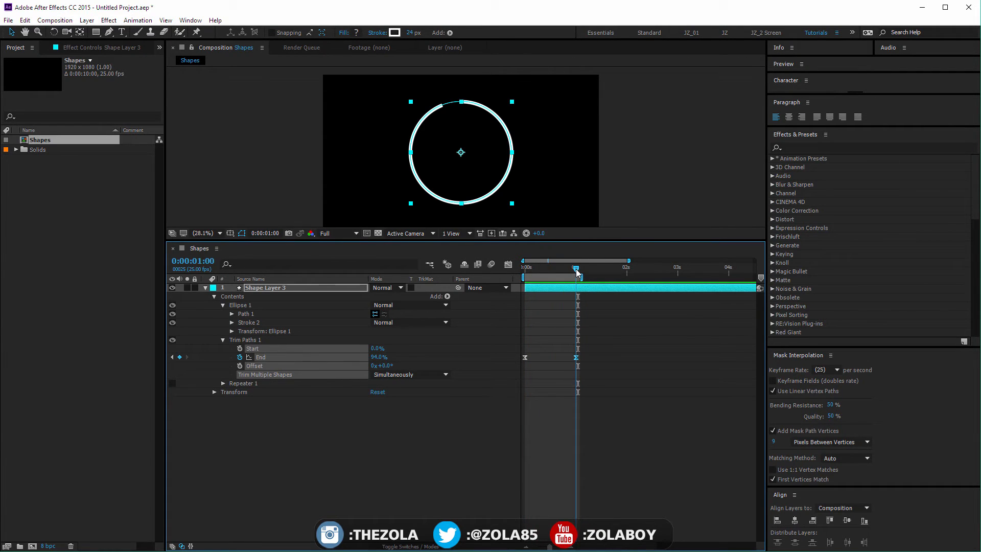
left_click(413, 440)
left_click_drag(580, 276, 625, 277)
key("space")
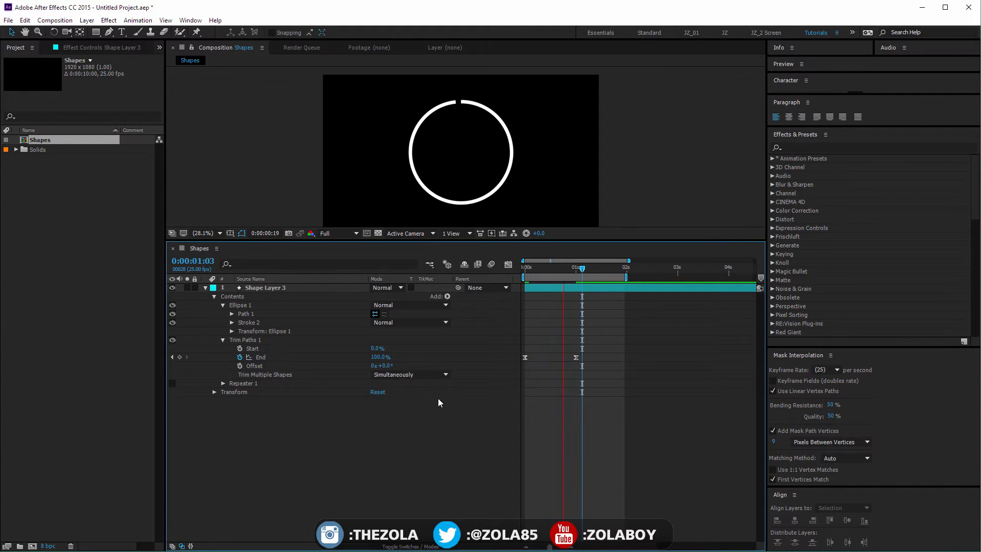
- Keyframe Shape Layer 3's Rotation at 0° on the first frame and -157° at 0:00:01:00
left_click_drag(524, 268, 493, 279)
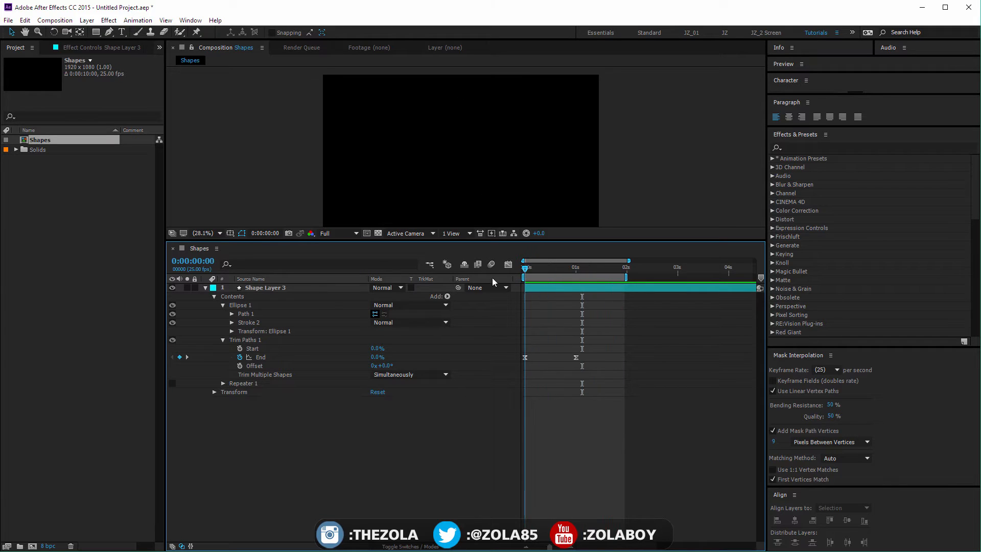
left_click(278, 288)
key("alt+shift+r")
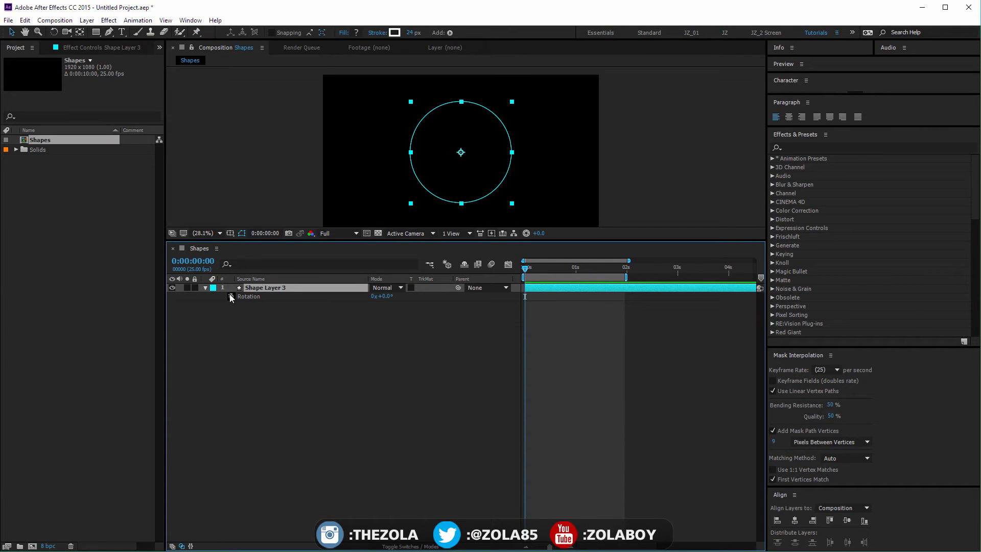
key("u")
left_click_drag(550, 270, 575, 272)
mouse_move(388, 306)
left_mouse_down()
mouse_move(358, 306)
mouse_move(392, 313)
left_mouse_up()
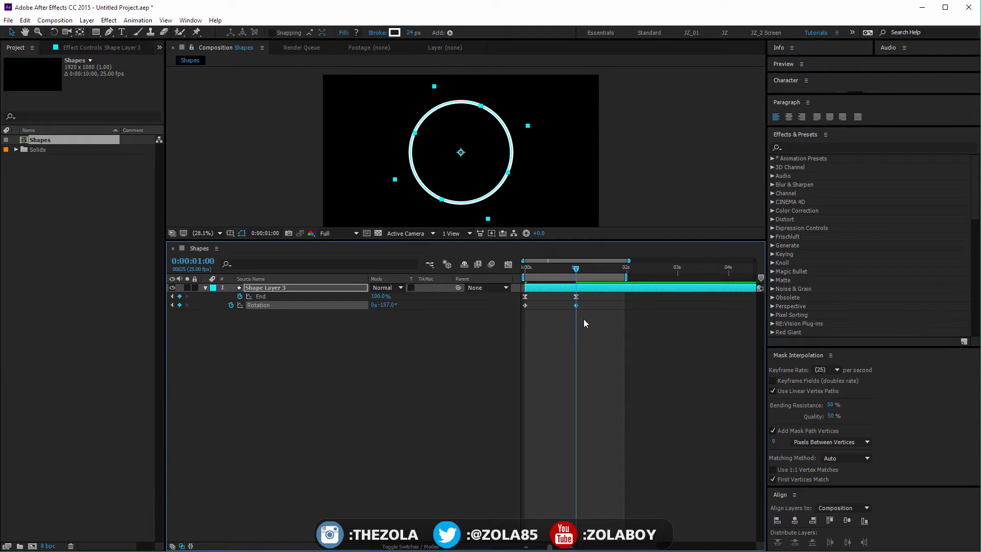
- Swap the Rotation keyframes so -157° is on the first frame and 0° at 0:00:01:00, and apply Easy Ease
left_click(583, 303)
left_click_drag(577, 305, 525, 305)
right_click(525, 305)
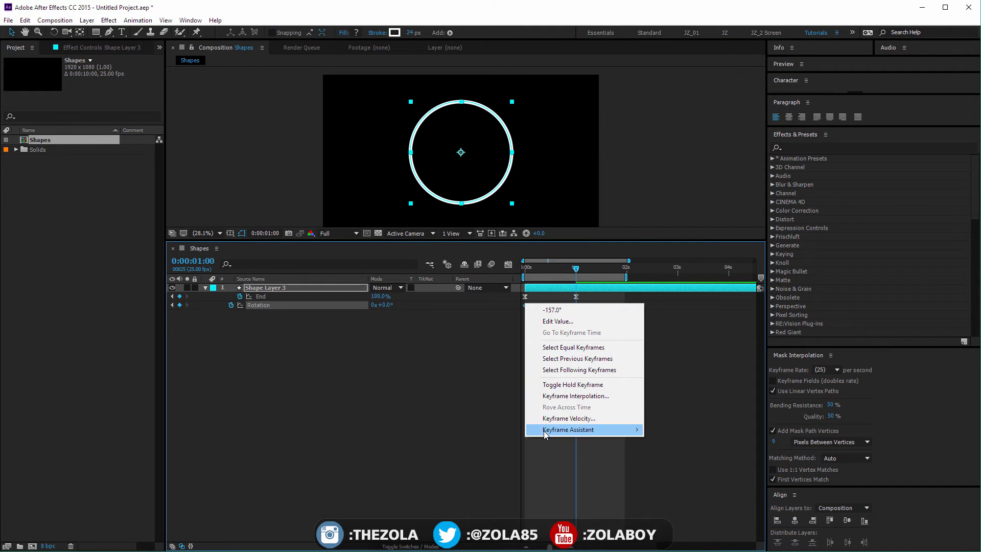
mouse_move(544, 433)
left_click(484, 446)
- Reshape the Rotation speed curve into a sharp early peak that tapers off slowly, and preview the animation
left_click(508, 265)
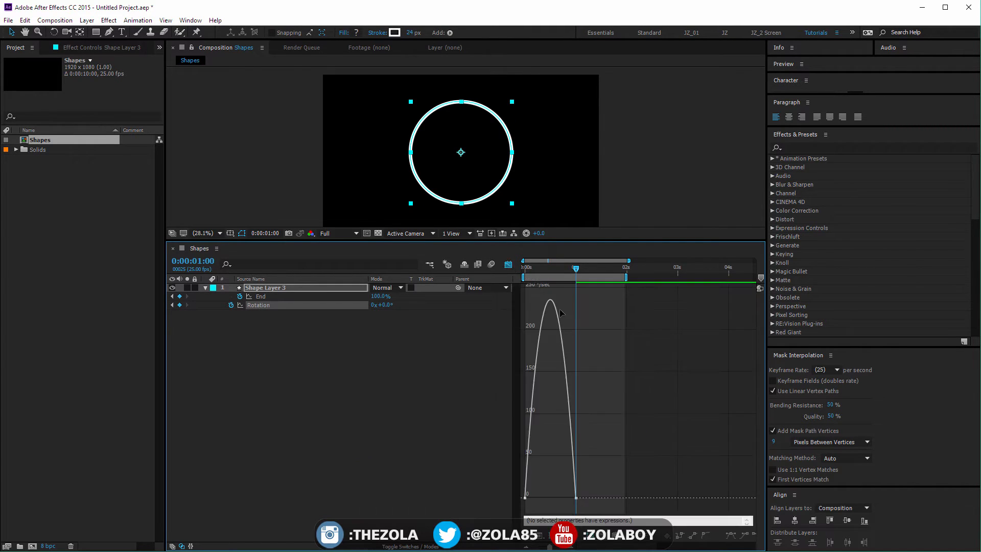
left_click(575, 497)
left_click_drag(567, 497, 538, 498)
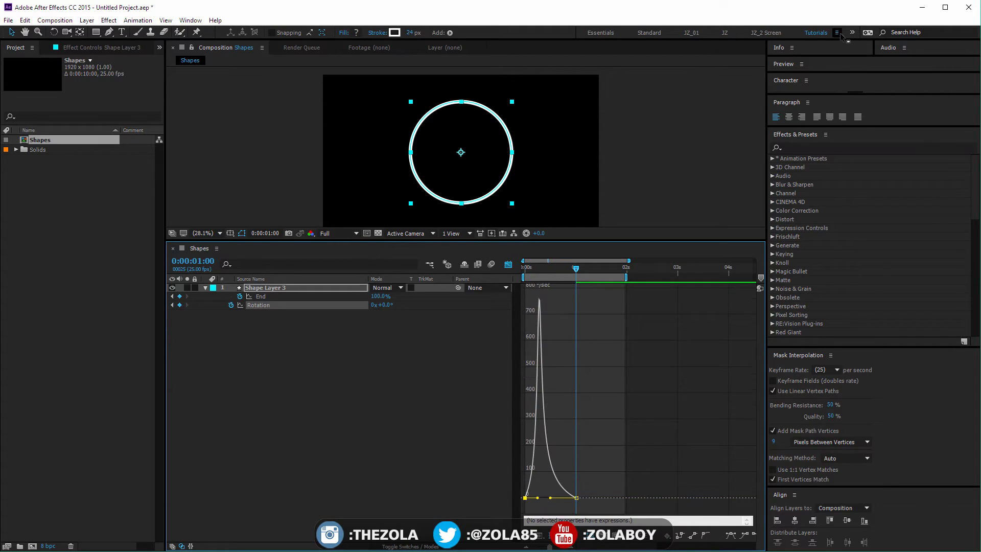
key("space")
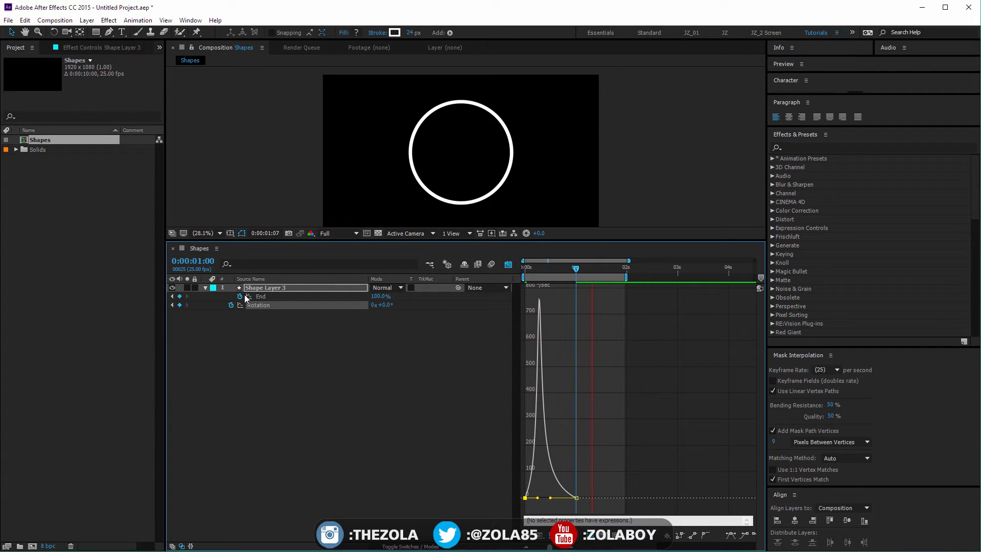
- Expand Shape Layer 3, turn Repeater 1's visibility back on, and set the Trim Paths Offset to 0x+44°
left_click(206, 288)
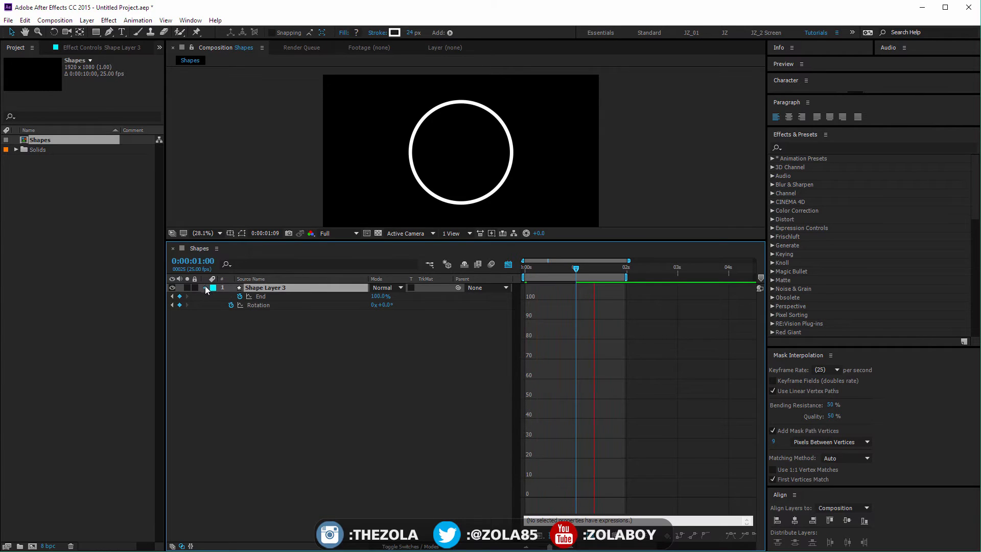
left_click(205, 287)
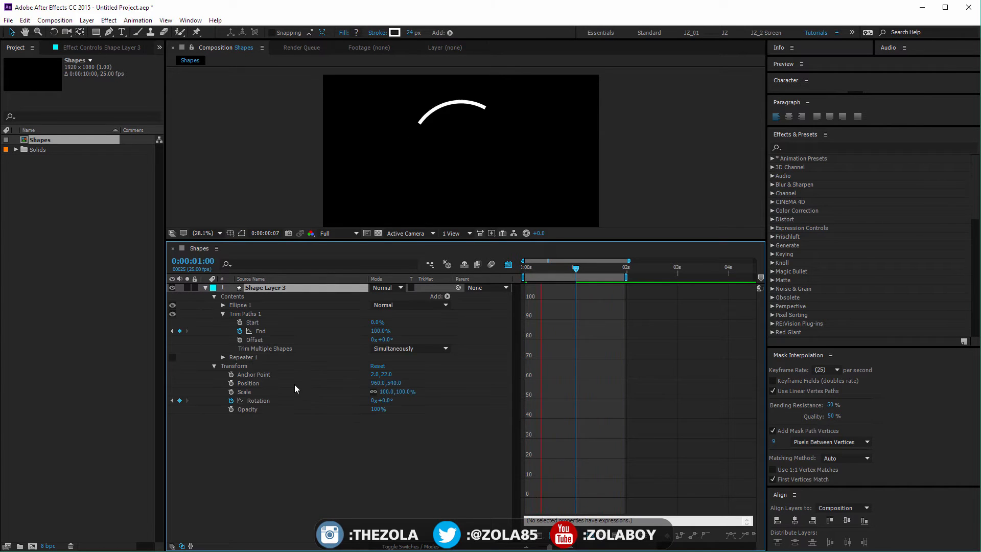
left_click(172, 357)
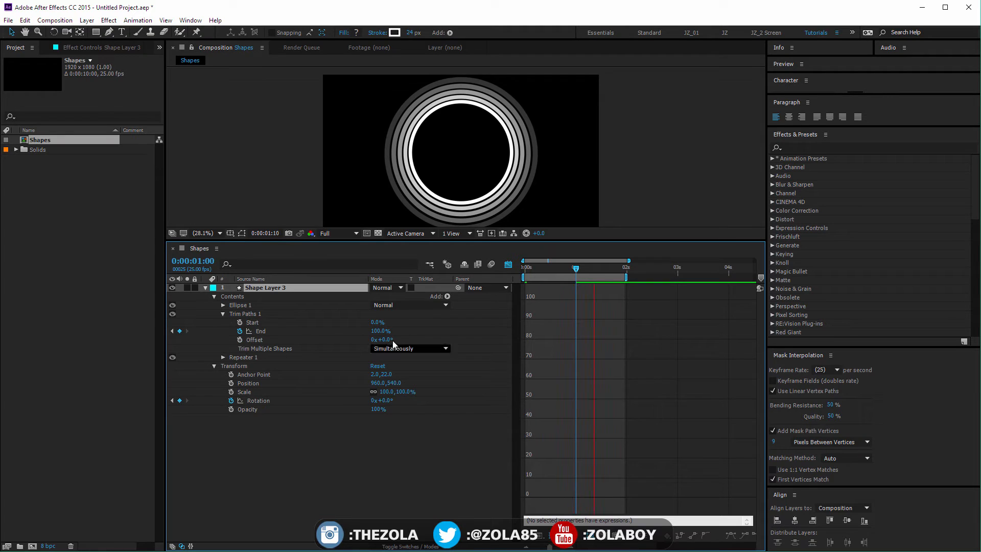
left_click_drag(384, 339, 407, 336)
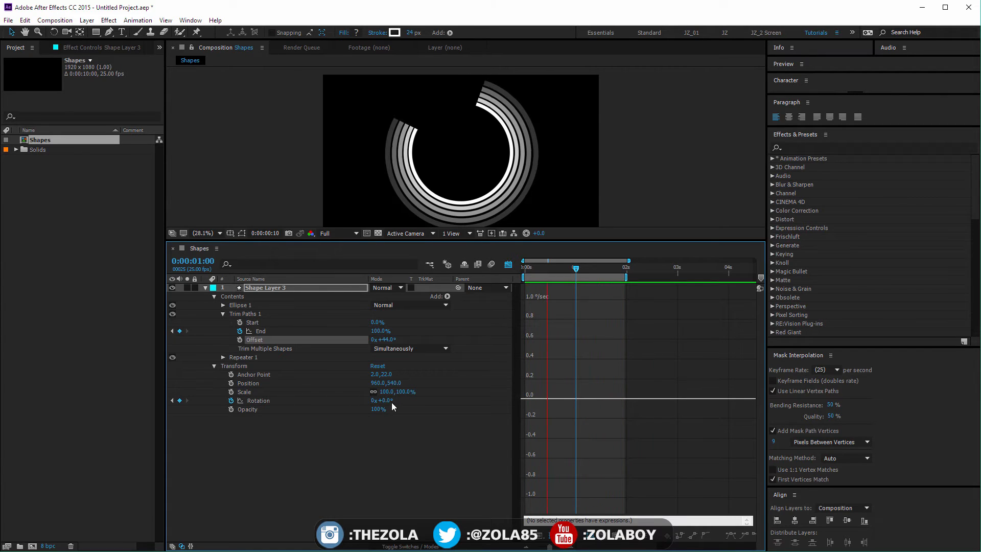
- Remove the Rotation keyframes from Shape Layer 3's Transform and set its Rotation to 0x+82°
left_click(231, 400)
left_click_drag(386, 400, 431, 403)
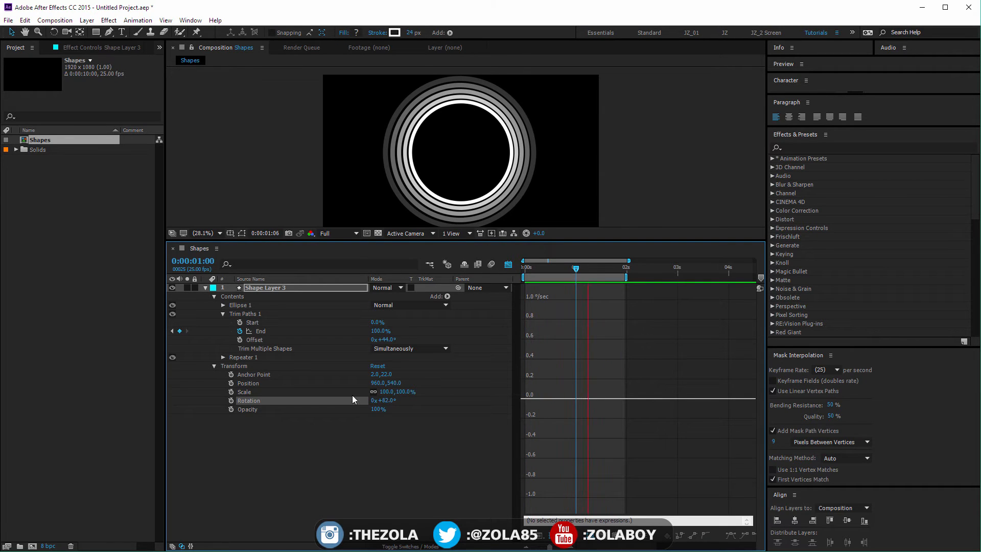
- Set Shape Layer 3's Rotation to 0x+15° and the Trim Paths Start to 34%, checking the result back at the first frame
left_click_drag(389, 402, 354, 405)
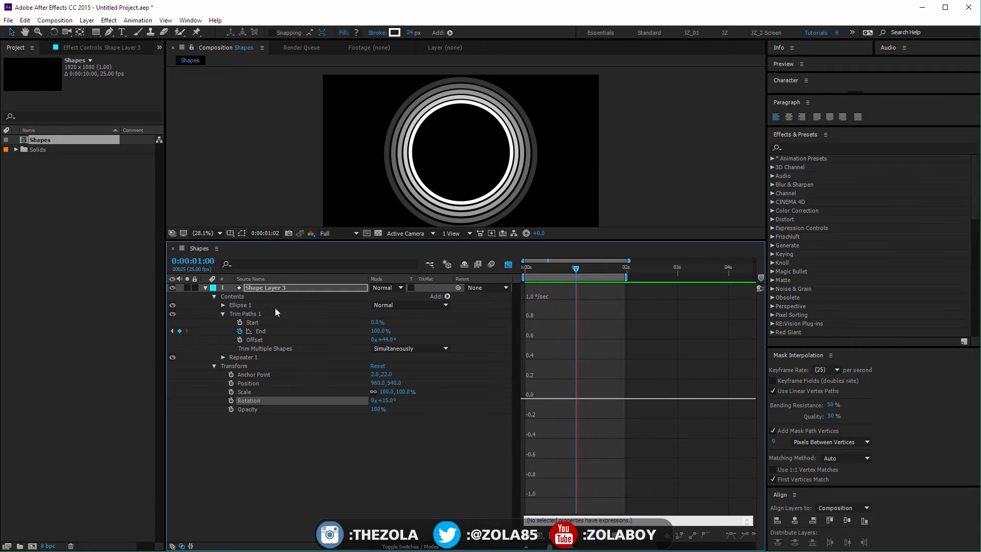
left_click_drag(536, 268, 576, 268)
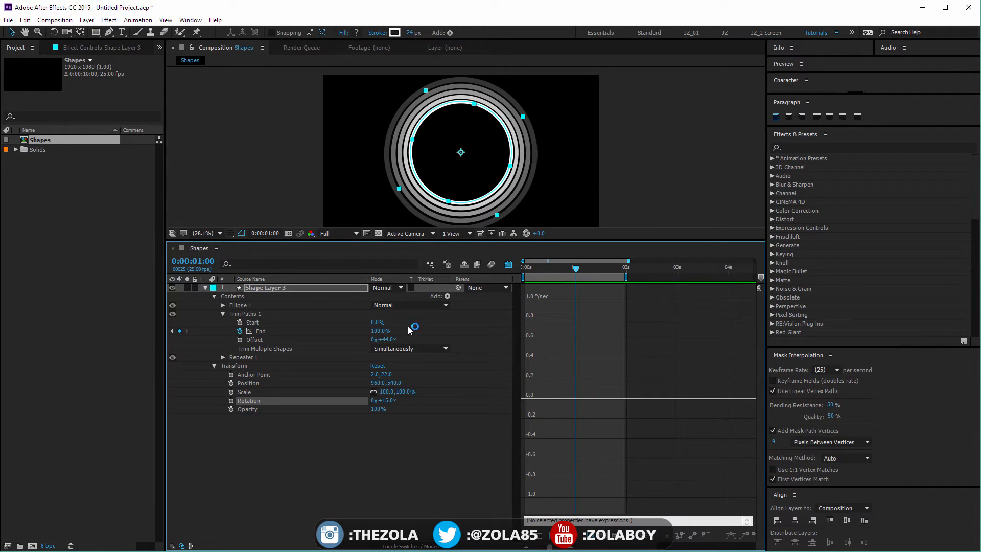
left_click_drag(374, 322, 407, 327)
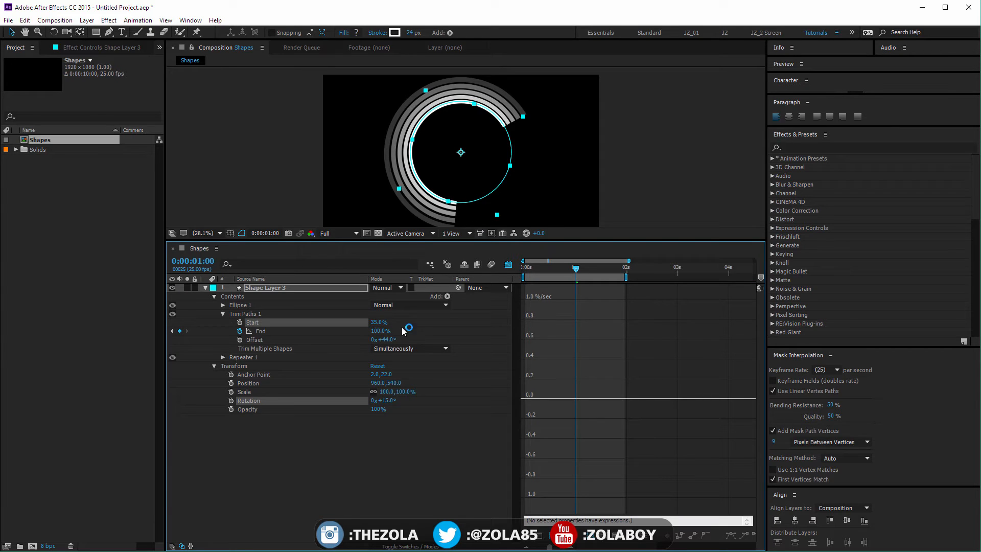
left_click(469, 398)
mouse_move(534, 271)
left_mouse_down()
mouse_move(580, 268)
mouse_move(510, 267)
mouse_move(563, 251)
mouse_move(516, 275)
mouse_move(525, 276)
left_mouse_up()
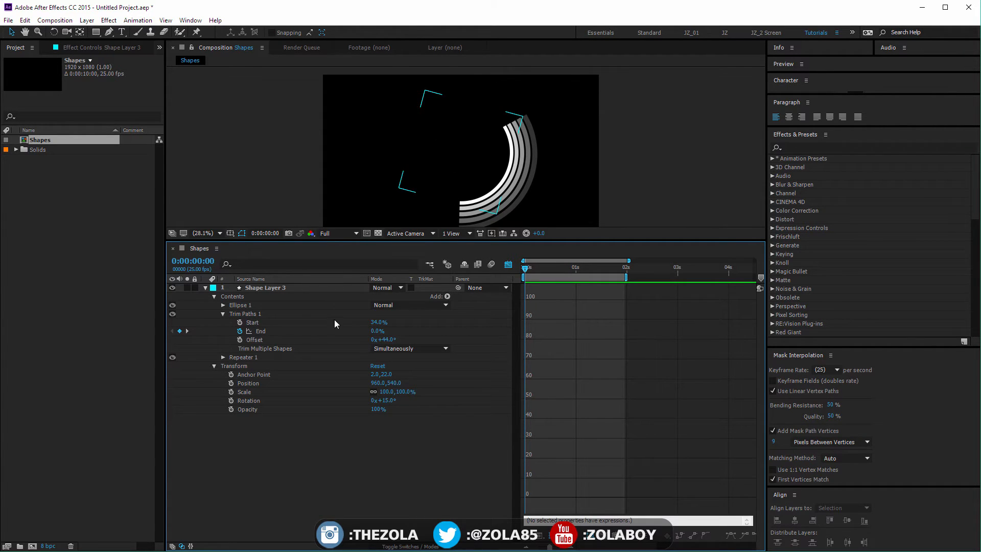
- Set the Rotation in Repeater 1's Transform to 0x+38° and center the layer in the composition
left_click_drag(401, 392, 370, 392)
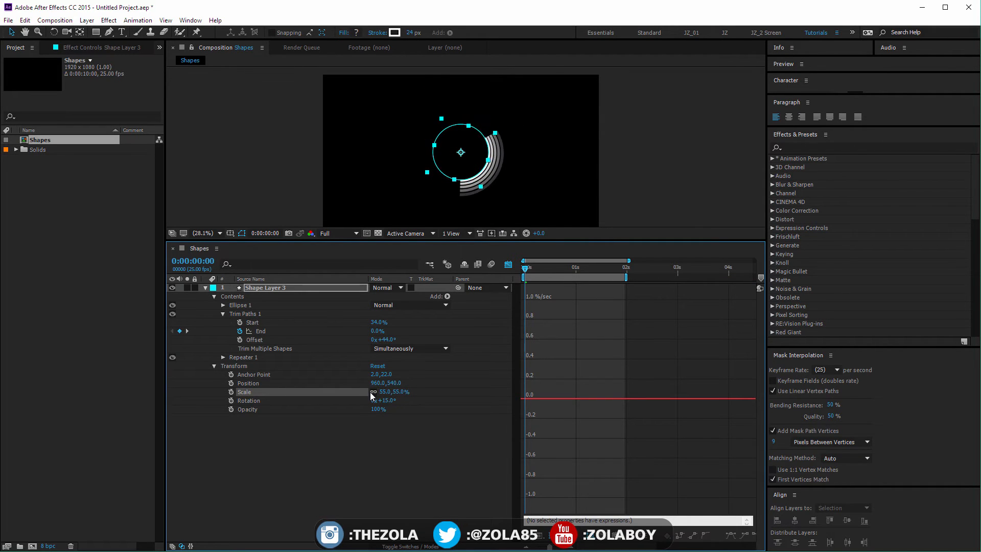
left_click(214, 365)
left_click(223, 357)
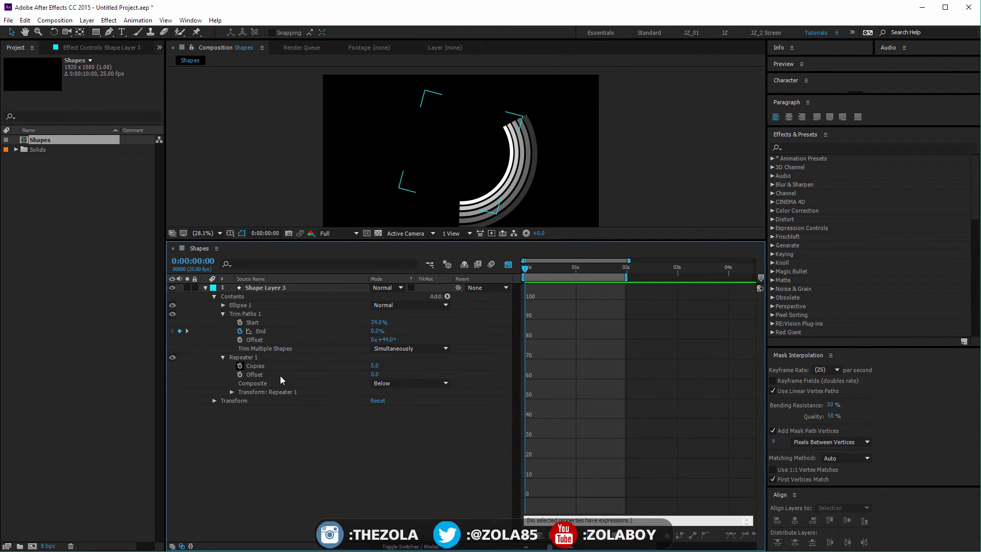
left_click(231, 392)
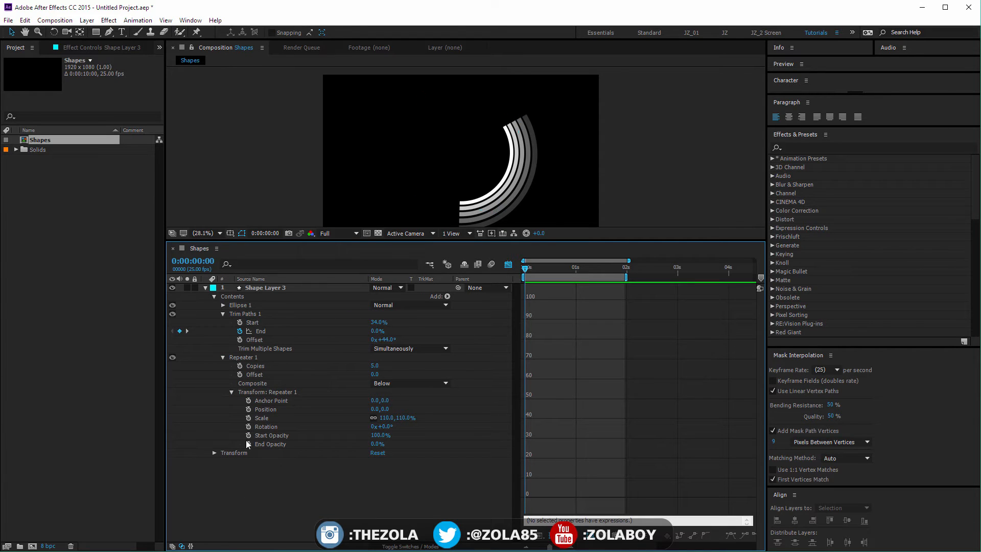
left_click_drag(389, 431, 407, 428)
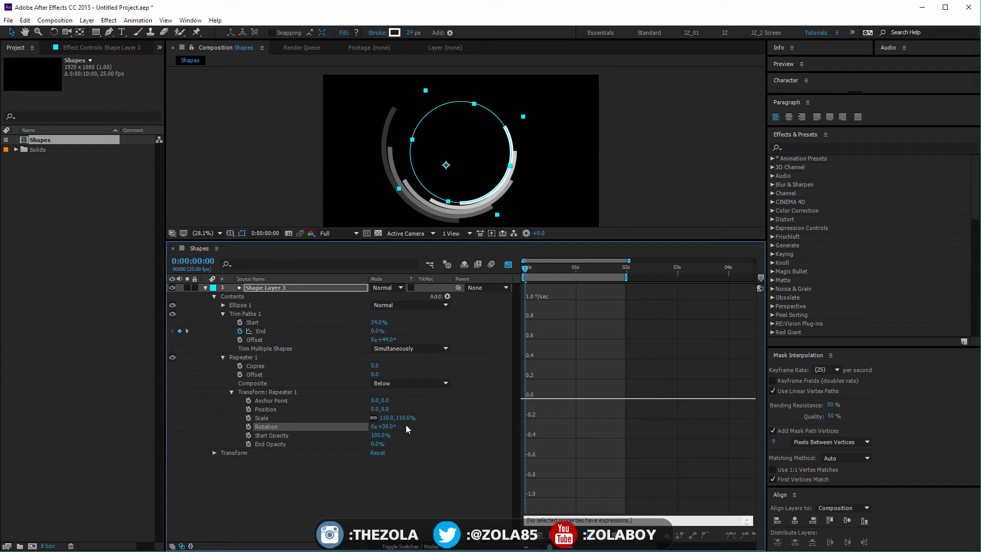
key("ctrl+Home")
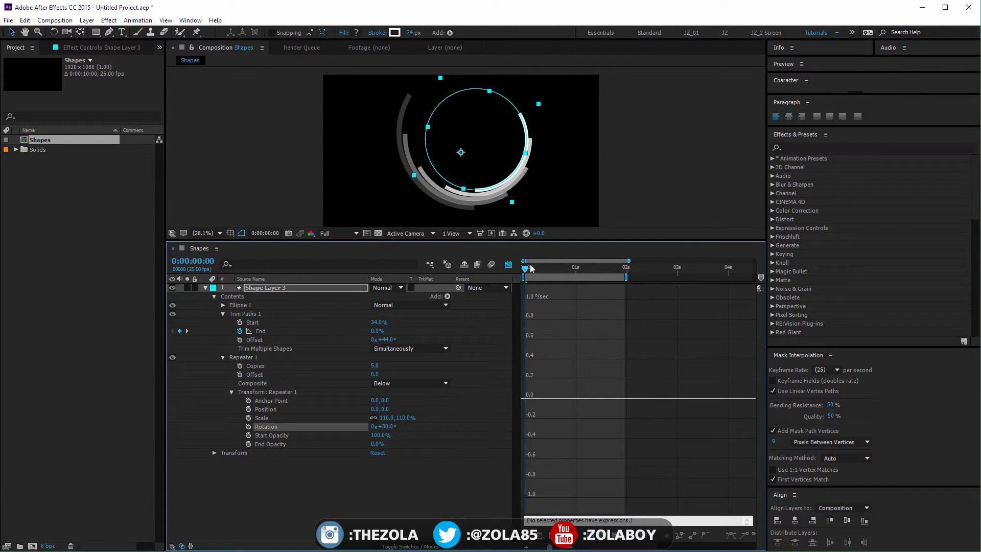
- Set the Trim Paths Start to 0%
mouse_move(530, 270)
left_mouse_down()
mouse_move(582, 270)
mouse_move(522, 272)
left_mouse_up()
type("0")
key("Return")
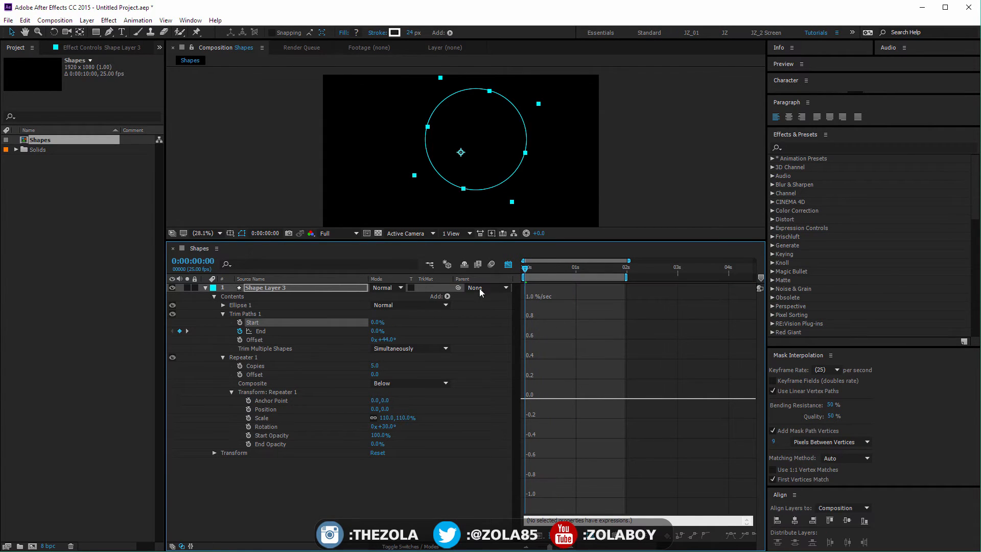
left_click(442, 462)
- Add a Rotation keyframe to Shape Layer 3, leave the Graph Editor, and move the keyframe to 0:00:01:00 in line with the End keyframe
left_click(268, 289)
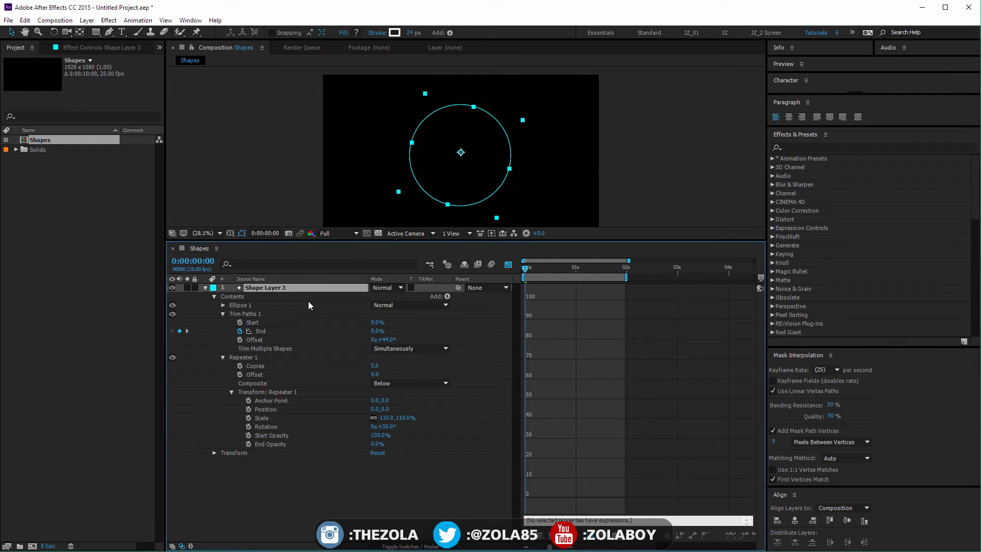
mouse_move(527, 272)
left_mouse_down()
mouse_move(582, 261)
mouse_move(524, 265)
mouse_move(549, 263)
mouse_move(518, 275)
left_mouse_up()
key("r")
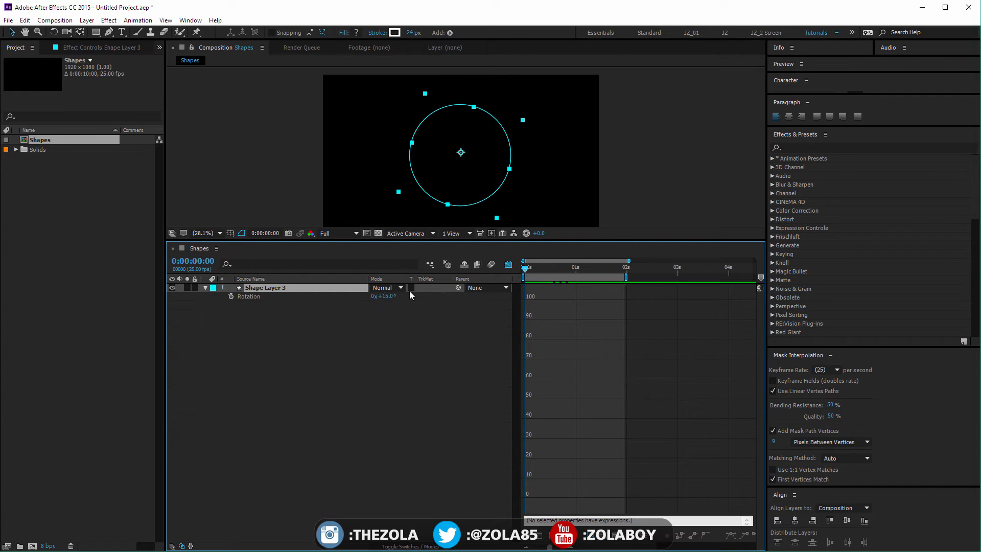
left_click(231, 296)
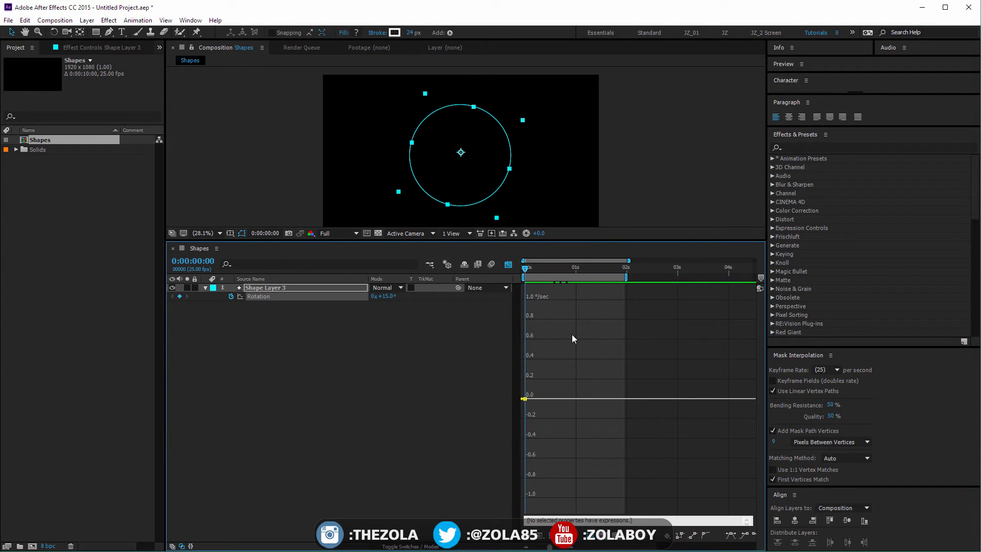
left_click(508, 264)
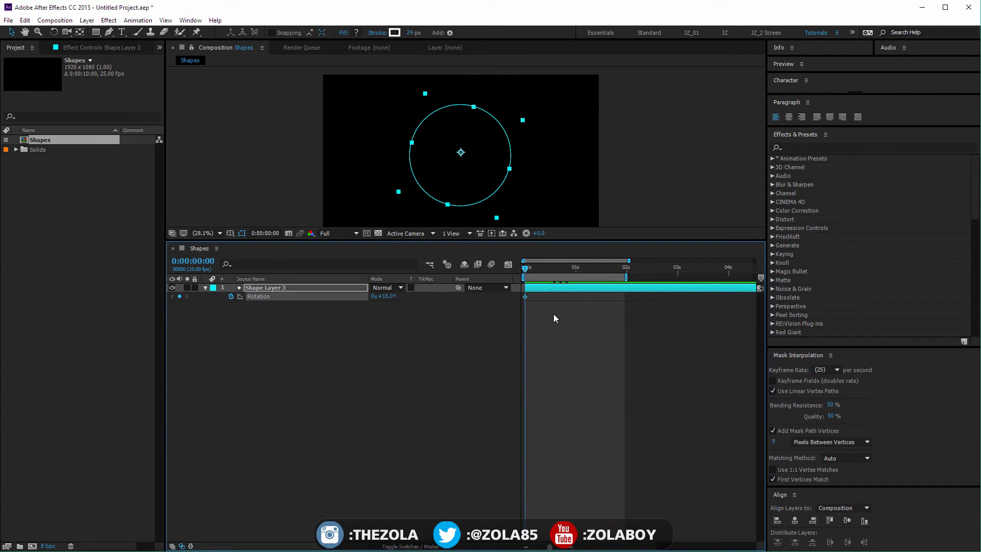
key("u")
left_click_drag(544, 304, 573, 306)
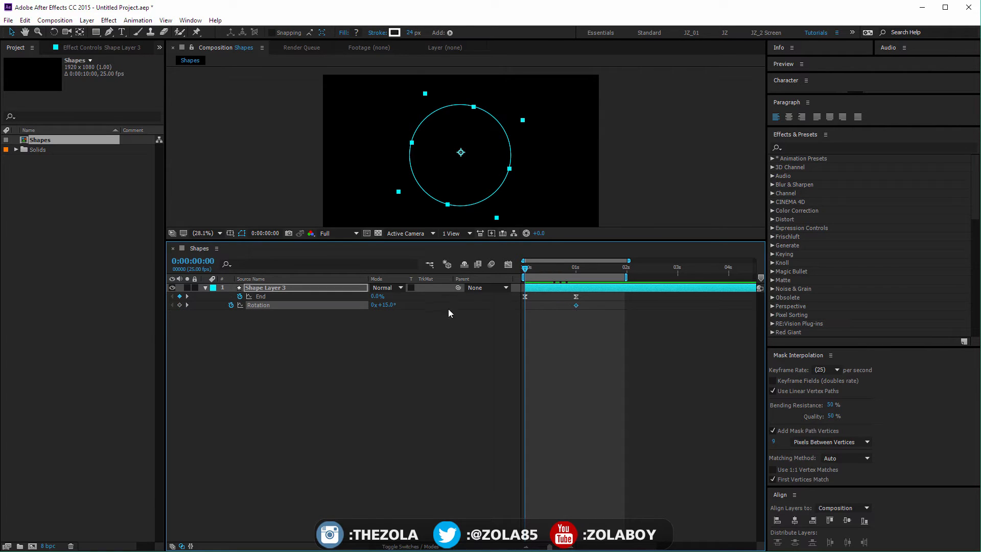
- Set Shape Layer 3's Rotation to 0x-174° on the first frame and scrub through the animation
left_click_drag(389, 305, 393, 351)
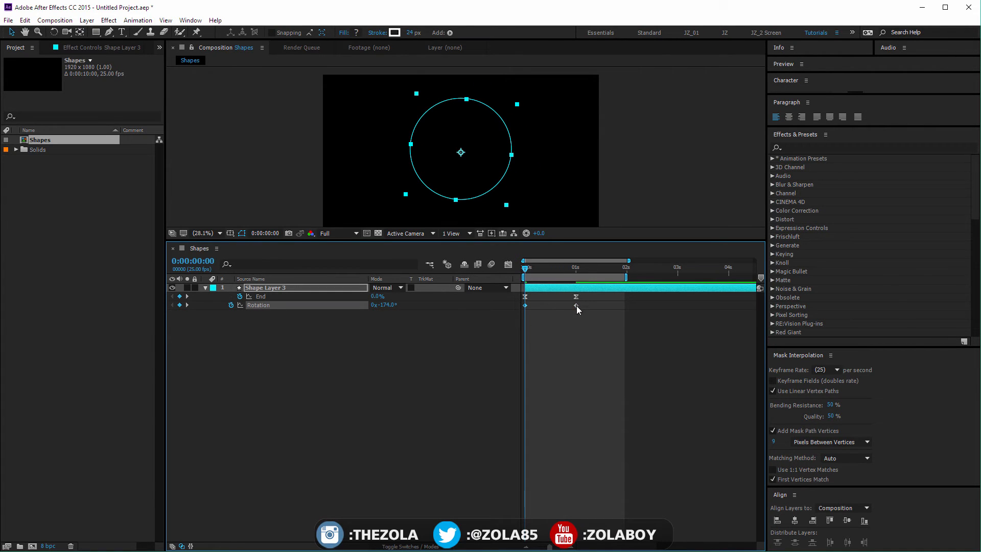
left_click_drag(526, 267, 548, 265)
left_click(482, 334)
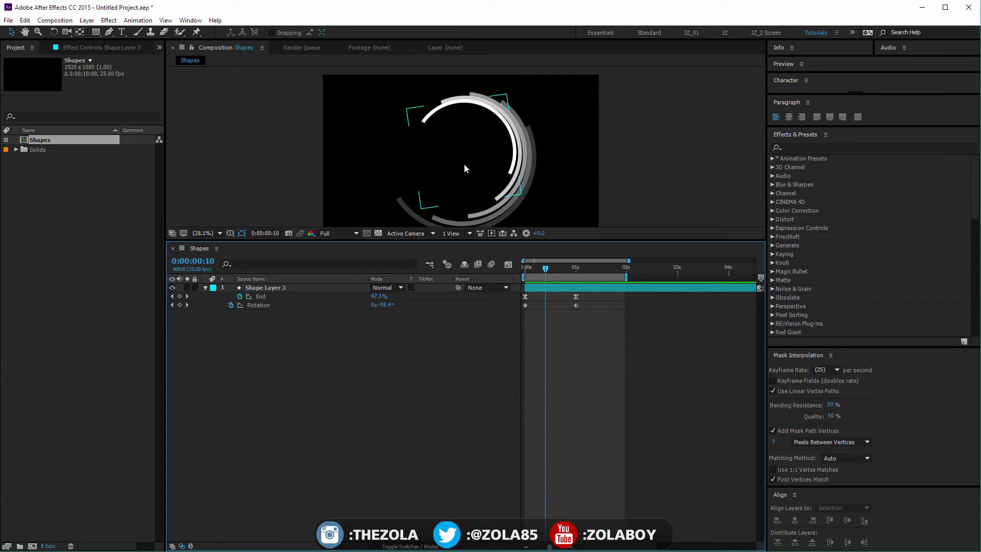
mouse_move(549, 272)
left_mouse_down()
mouse_move(532, 268)
mouse_move(570, 262)
mouse_move(547, 265)
left_mouse_up()
- Add a Wiggle Transform to Shape Layer 3's Contents and expand its settings
left_click(310, 289)
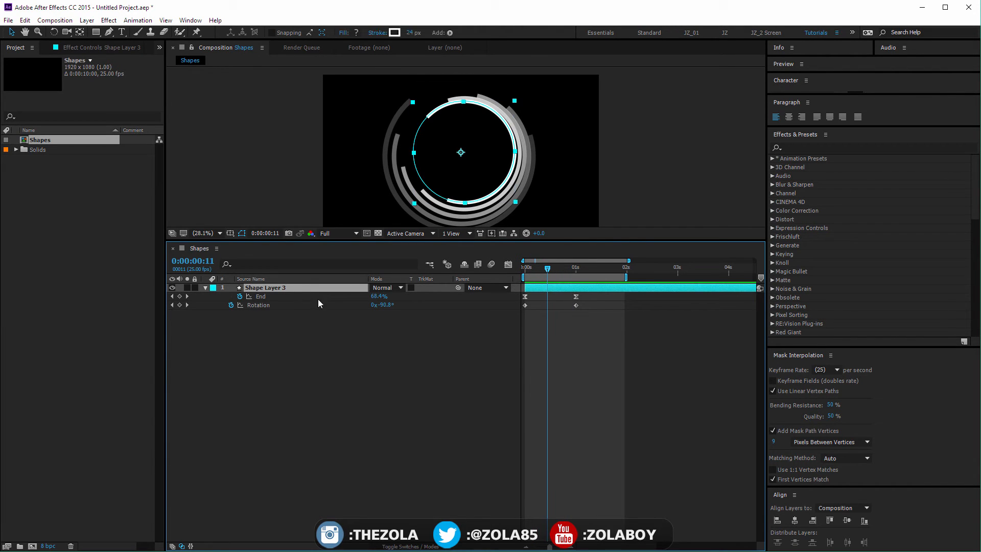
left_click(205, 287)
left_click(446, 296)
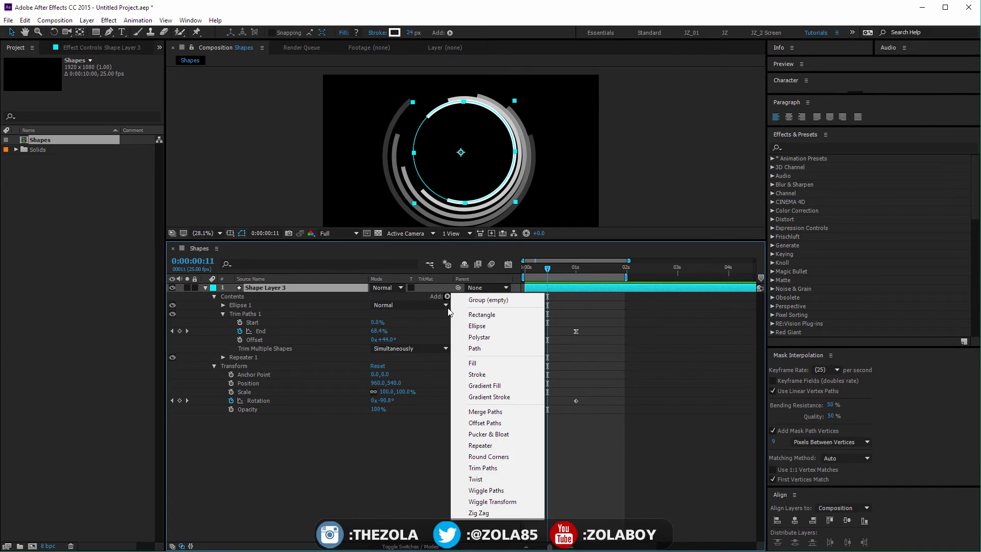
left_click(502, 503)
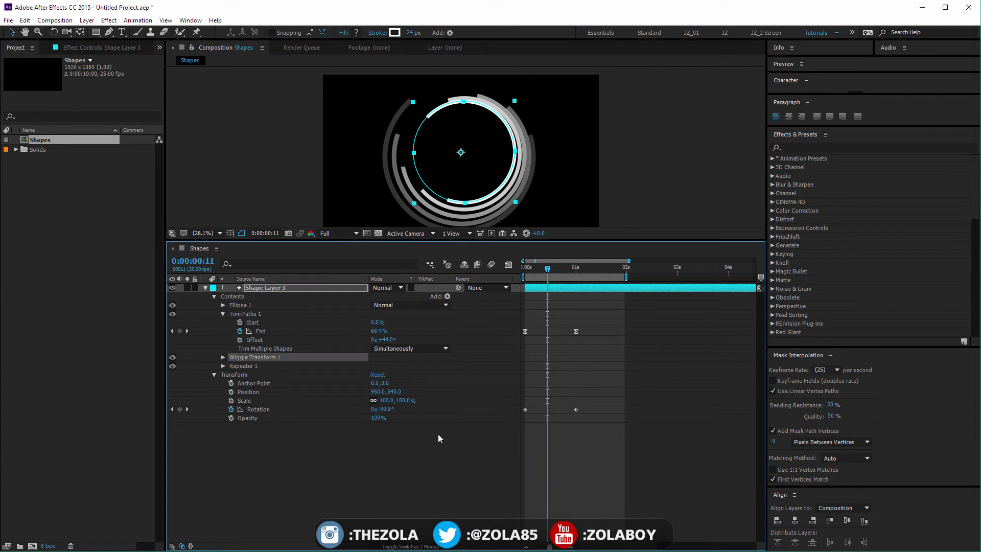
left_click(224, 365)
left_click(223, 357)
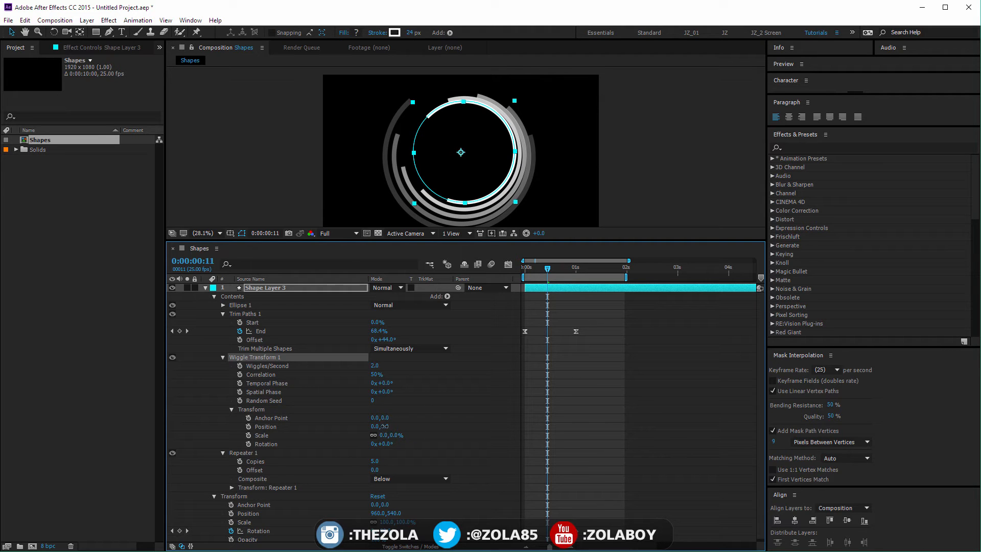
- Set the Wiggle Transform Position to 78, 72 and scrub the timeline to check the motion
left_click_drag(384, 426, 425, 419)
mouse_move(531, 273)
left_mouse_down()
mouse_move(608, 263)
mouse_move(547, 270)
mouse_move(565, 272)
mouse_move(556, 286)
mouse_move(572, 268)
mouse_move(532, 268)
mouse_move(545, 268)
left_mouse_up()
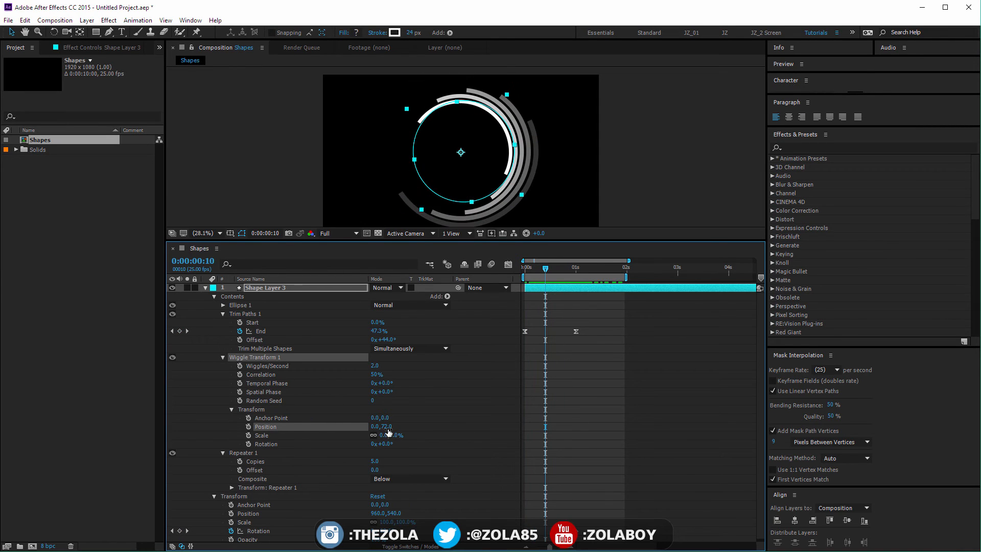
left_click_drag(373, 426, 419, 422)
mouse_move(545, 268)
left_mouse_down()
mouse_move(635, 266)
mouse_move(562, 268)
mouse_move(551, 278)
left_mouse_up()
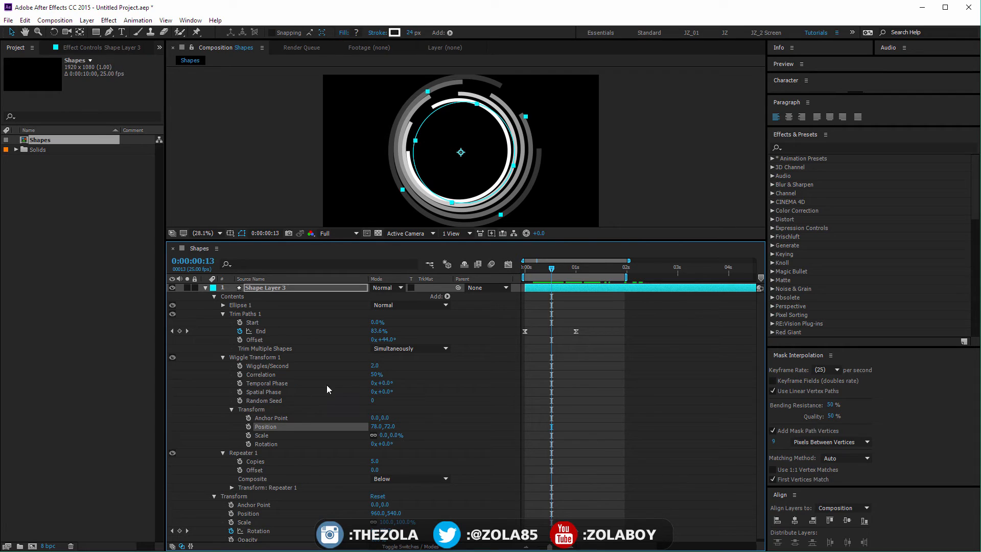
- Set Wiggle Transform 1's Wiggles/Second to 0
type("0")
key("Return")
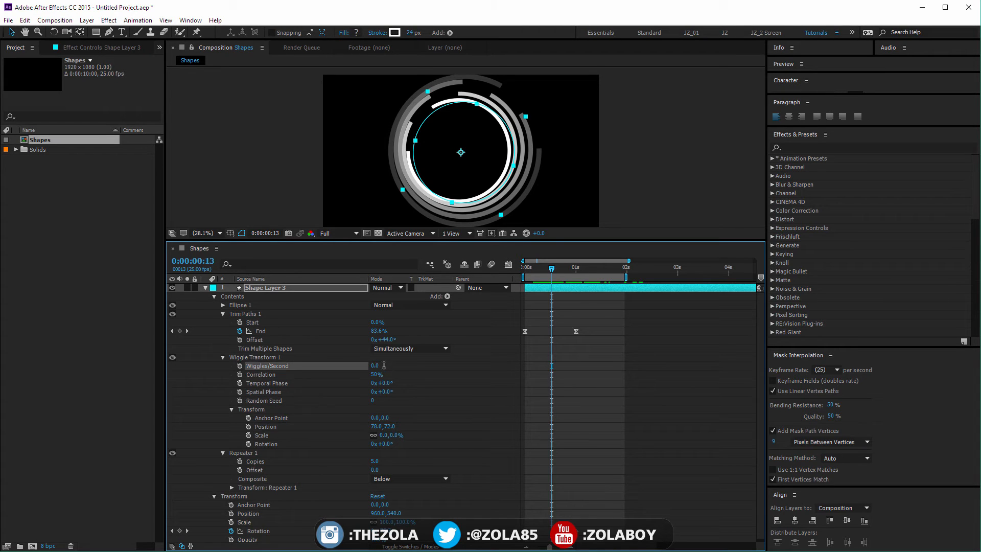
left_click(501, 363)
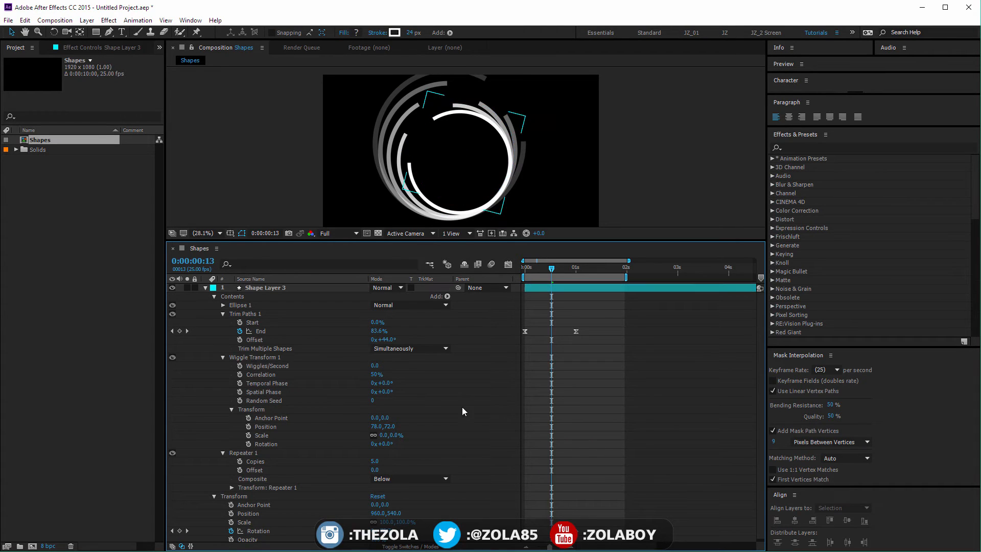
- Reset the Wiggle Transform Position to 0, 0 and center the layer's anchor point in its content
left_click(378, 426)
type("0")
key("Tab")
type("0")
key("Return")
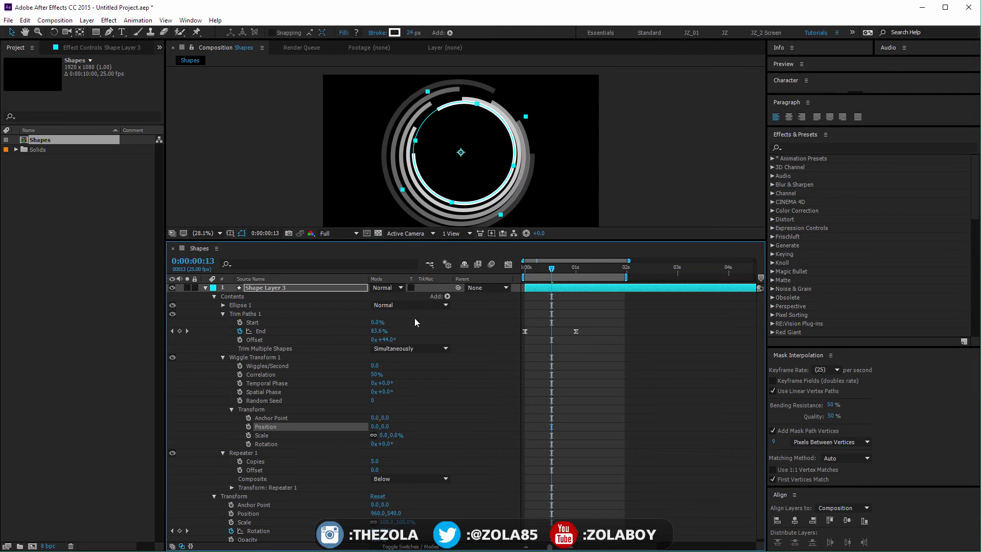
key("ctrl+alt+Home")
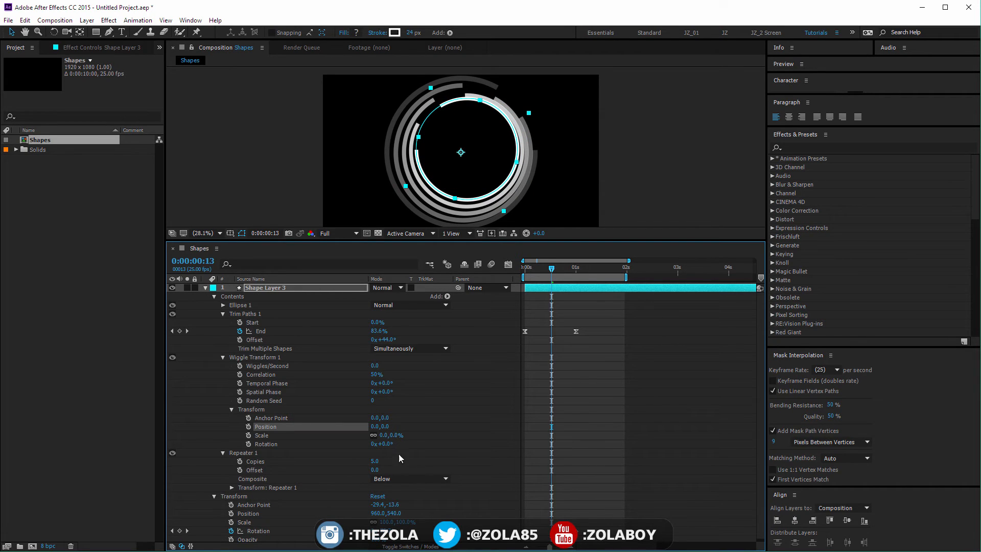
- Increase the Wiggle Transform Rotation to nearly a full turn and move Wiggle Transform 1 above Trim Paths 1
left_click_drag(383, 444, 529, 407)
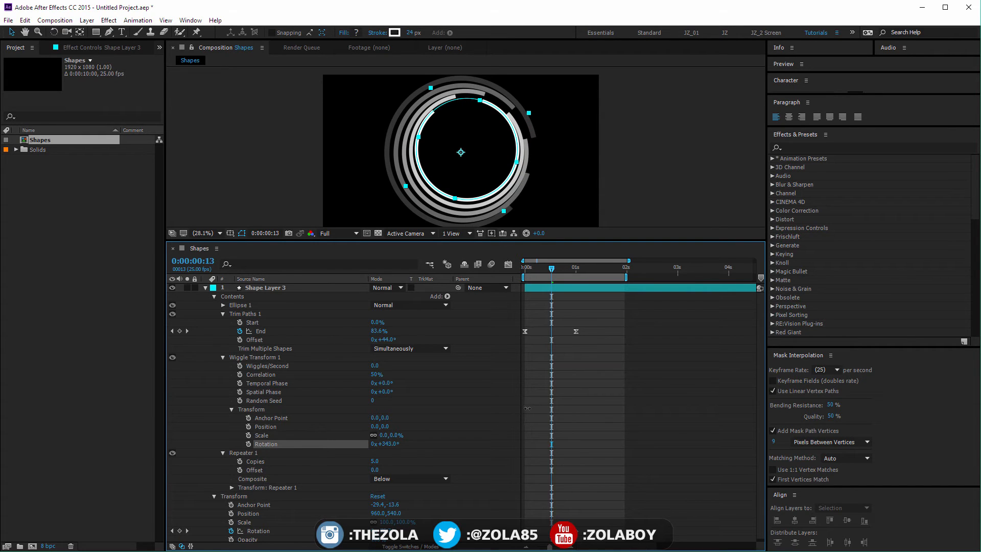
left_click(223, 357)
left_click(223, 366)
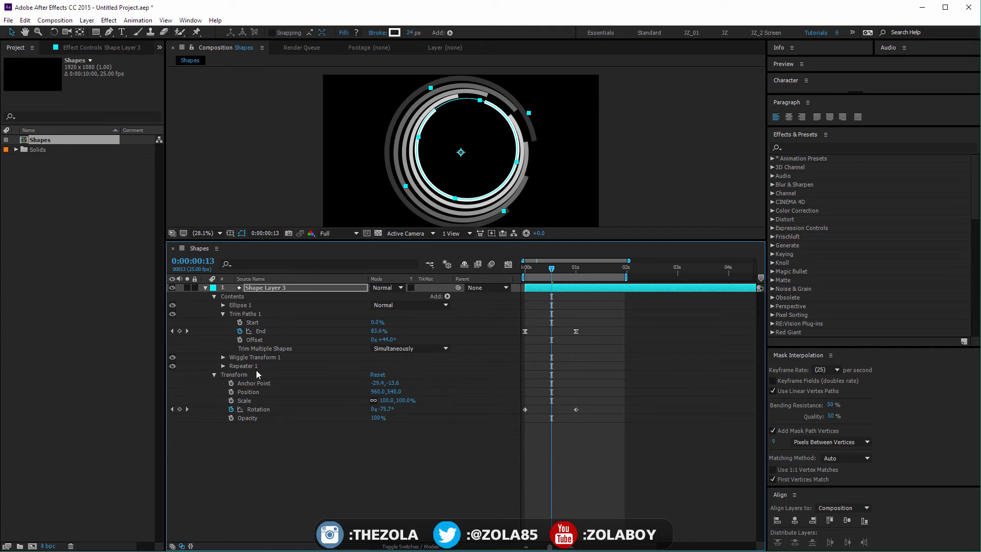
left_click_drag(262, 354, 264, 318)
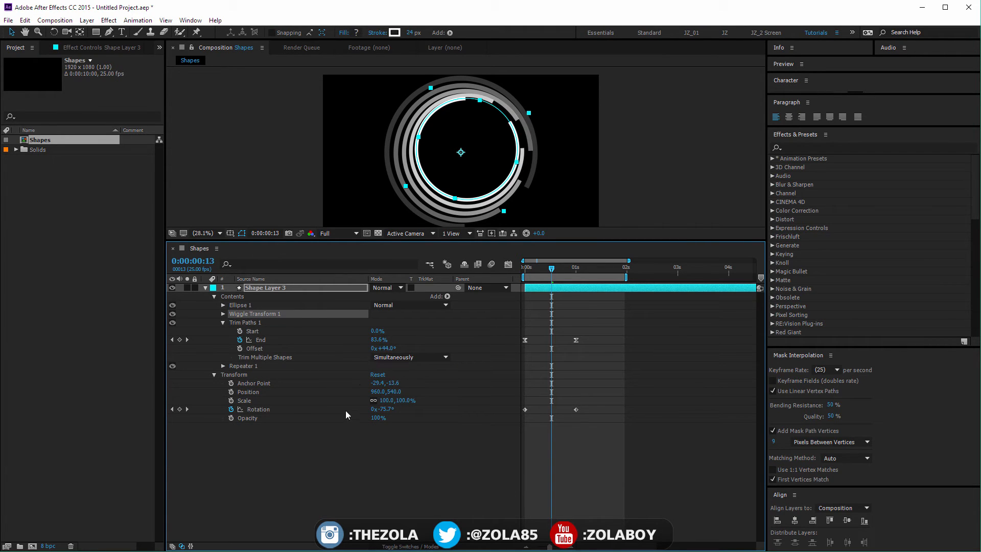
- Set Wiggle Transform 1's Rotation to 1x+67° and Scale to 35%, and the Trim Paths Offset to 0x+104°
left_click(223, 314)
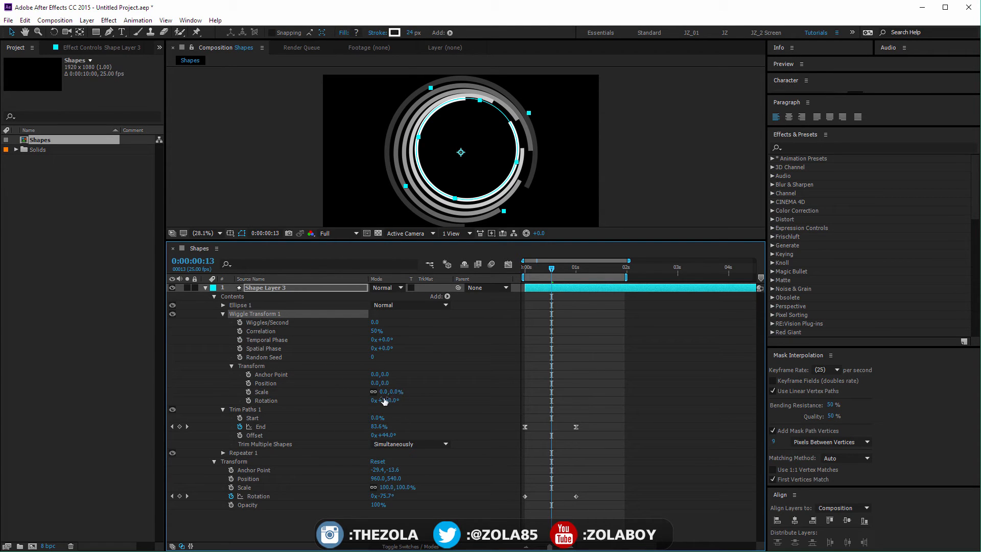
left_click_drag(387, 400, 430, 397)
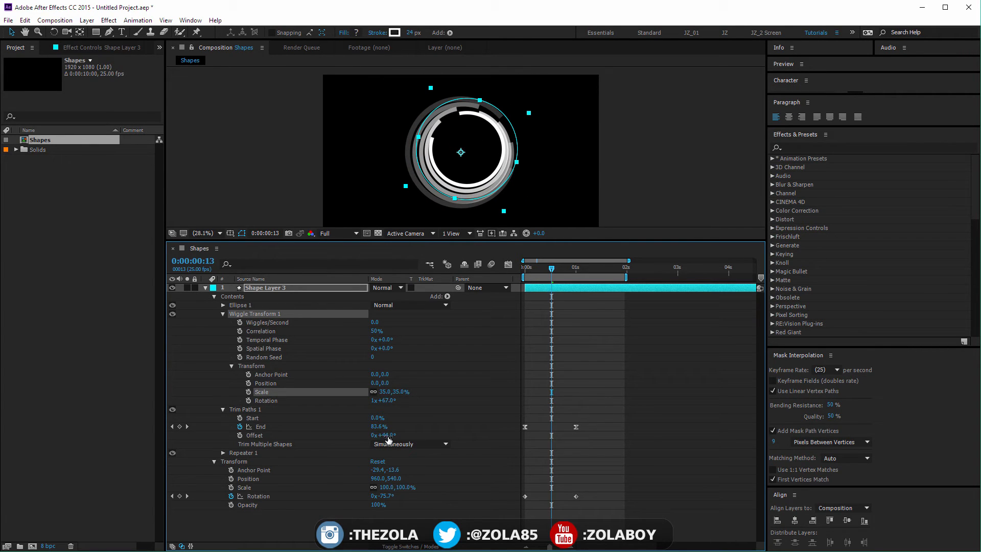
left_click_drag(388, 439, 438, 438)
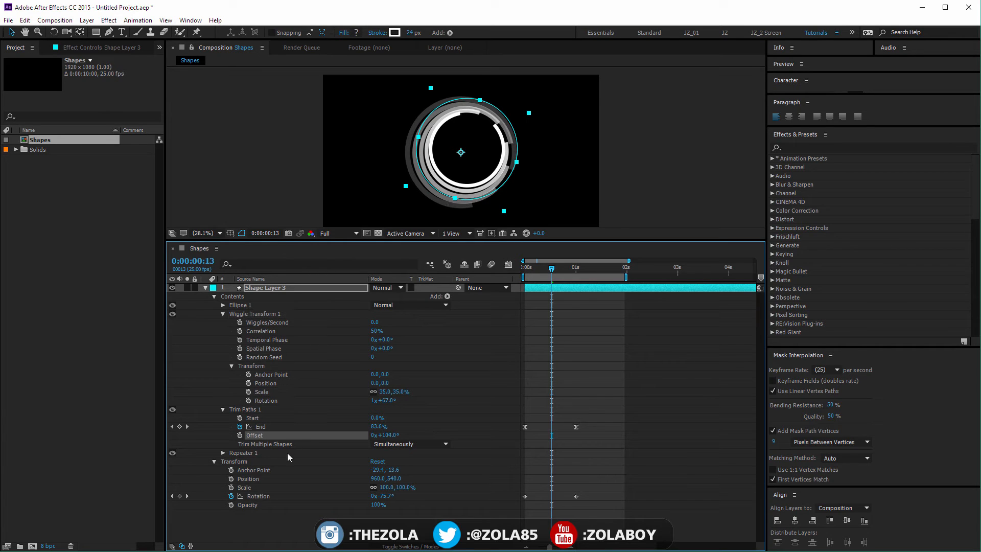
- Set Repeater 1's Copies to 9 and scrub through the animation to check it
left_click(222, 453)
mouse_move(377, 465)
left_mouse_down()
mouse_move(388, 462)
mouse_move(372, 462)
left_mouse_up()
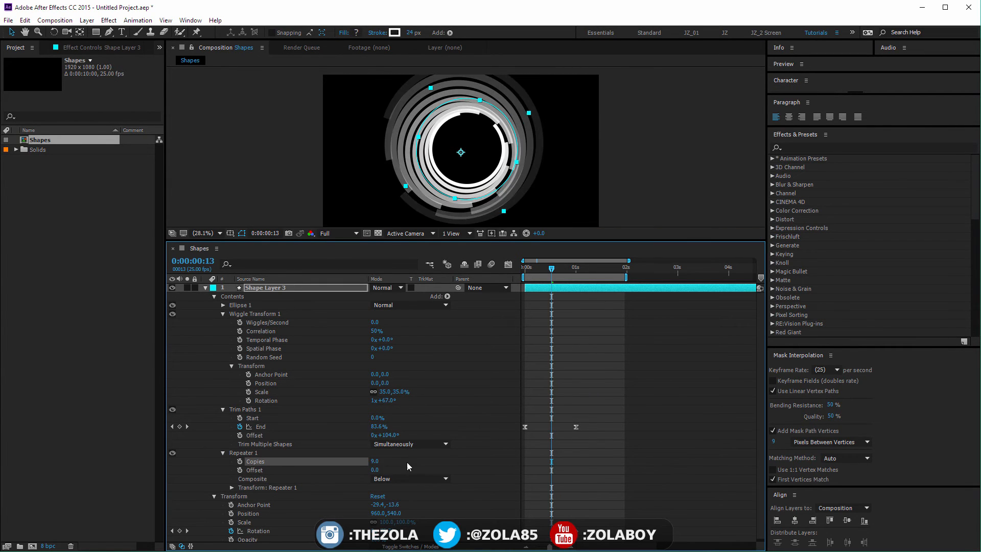
left_click(490, 365)
left_click_drag(533, 267, 566, 260)
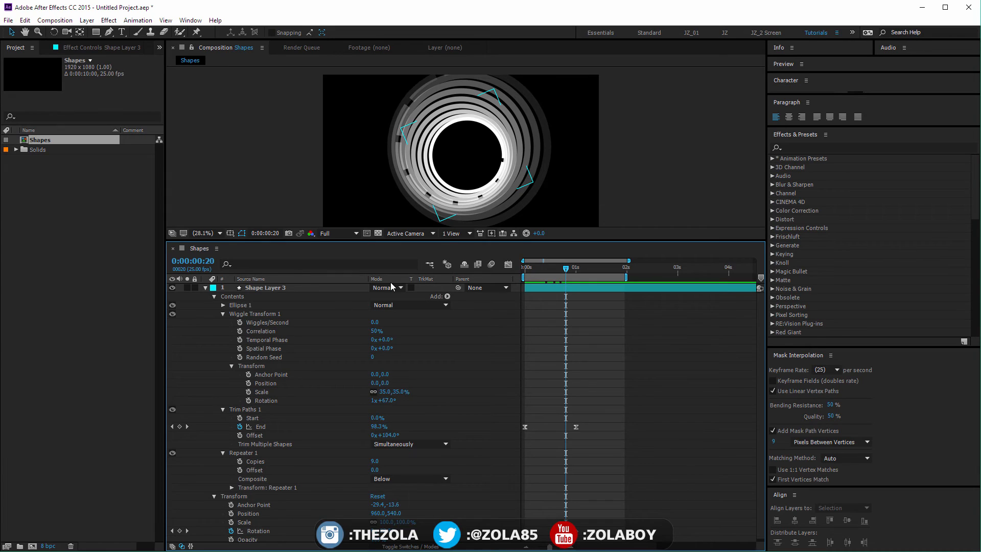
- Add a Wiggle Paths operation to Shape Layer 3, set its Size to 193, and scrub through the animation
left_click(260, 296)
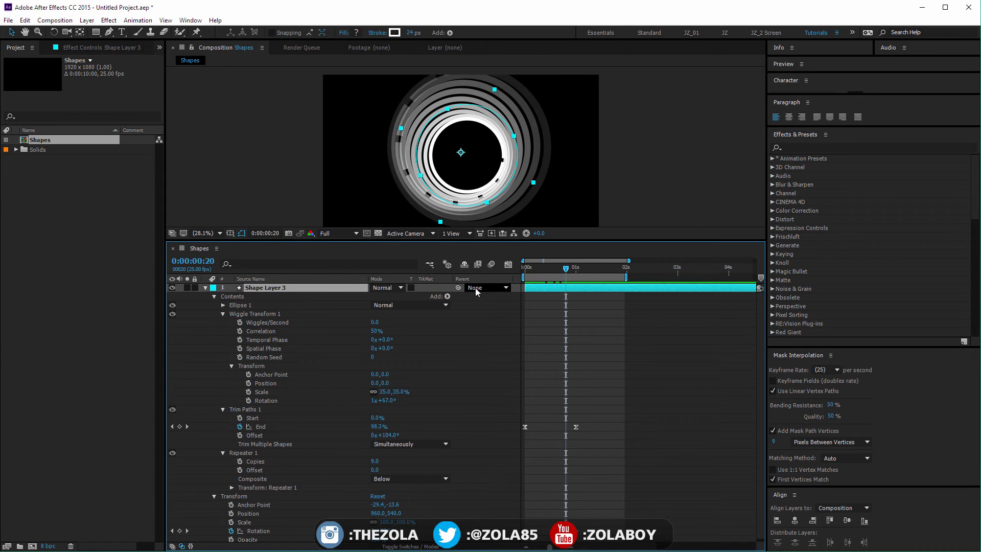
left_click(447, 296)
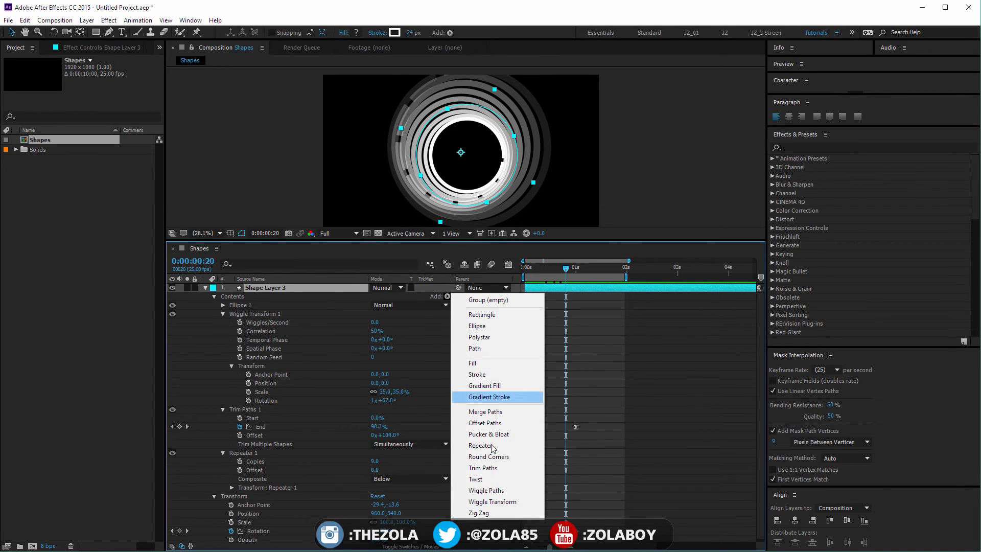
left_click(494, 491)
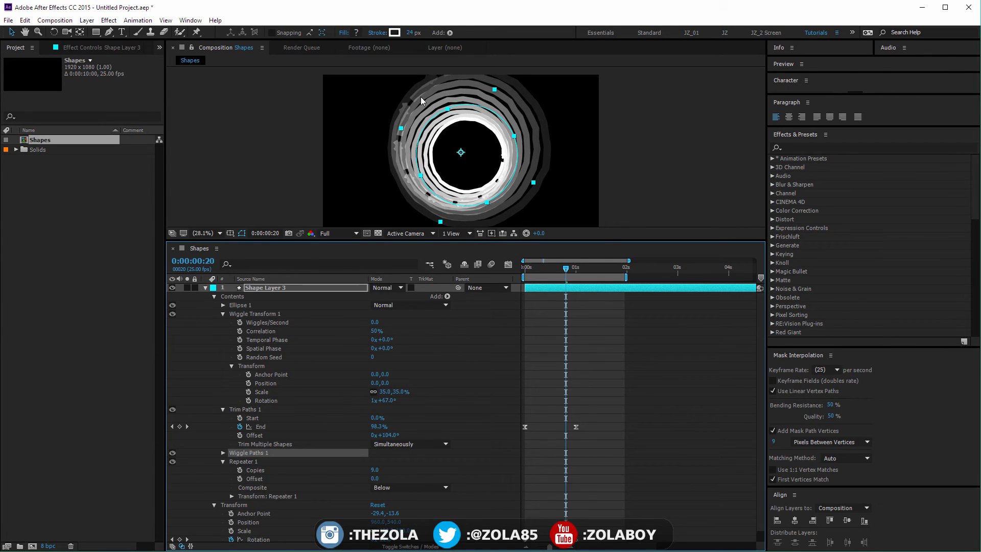
left_click(224, 453)
left_click_drag(379, 464, 473, 464)
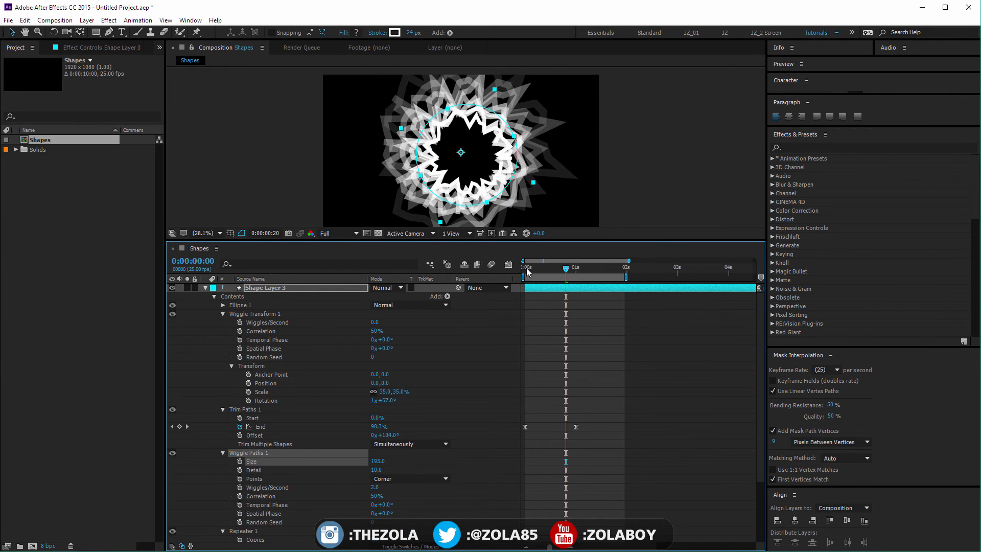
left_click_drag(527, 271, 598, 252)
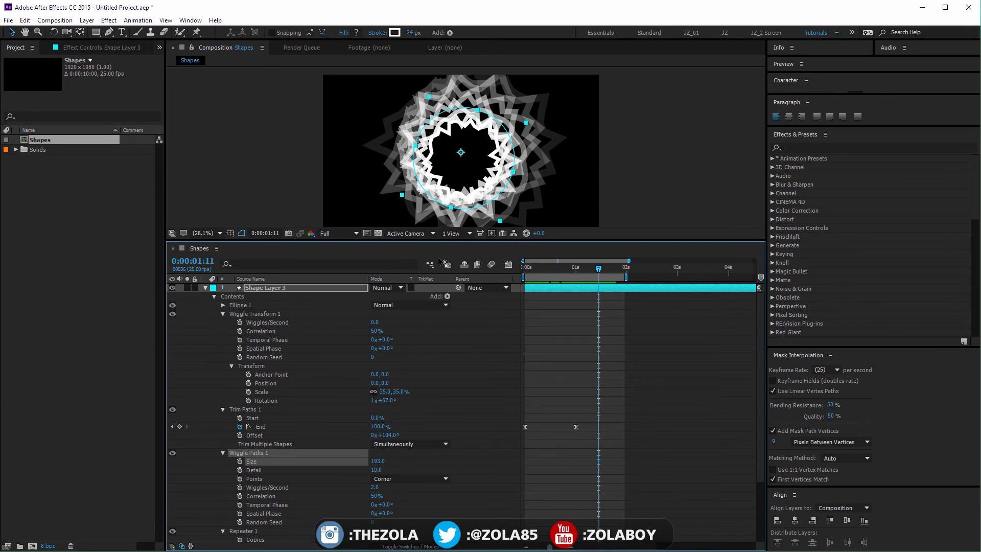
- Set the Wiggle Paths Detail to 0, preview the animation, and collapse the Wiggle Paths and Repeater properties
left_click_drag(377, 470, 397, 464)
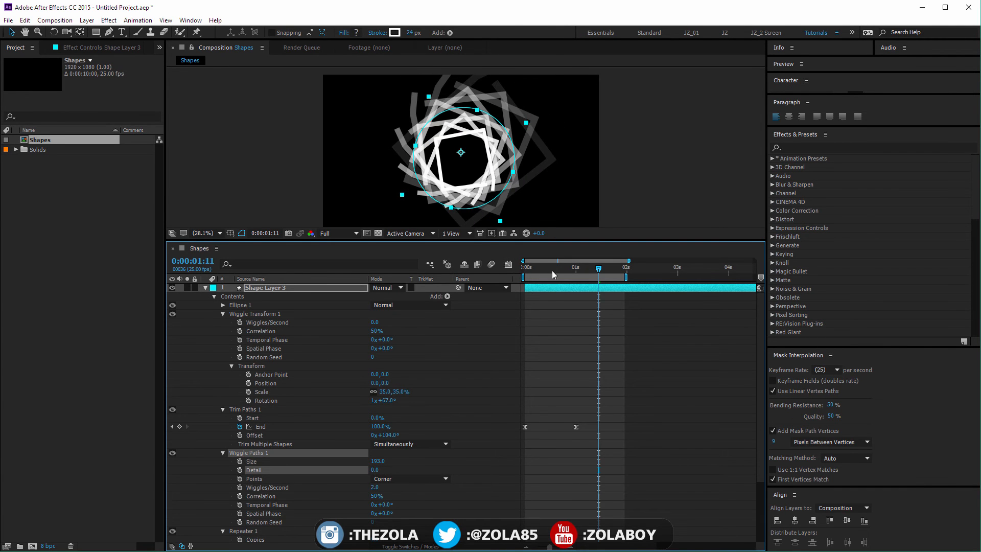
key("space")
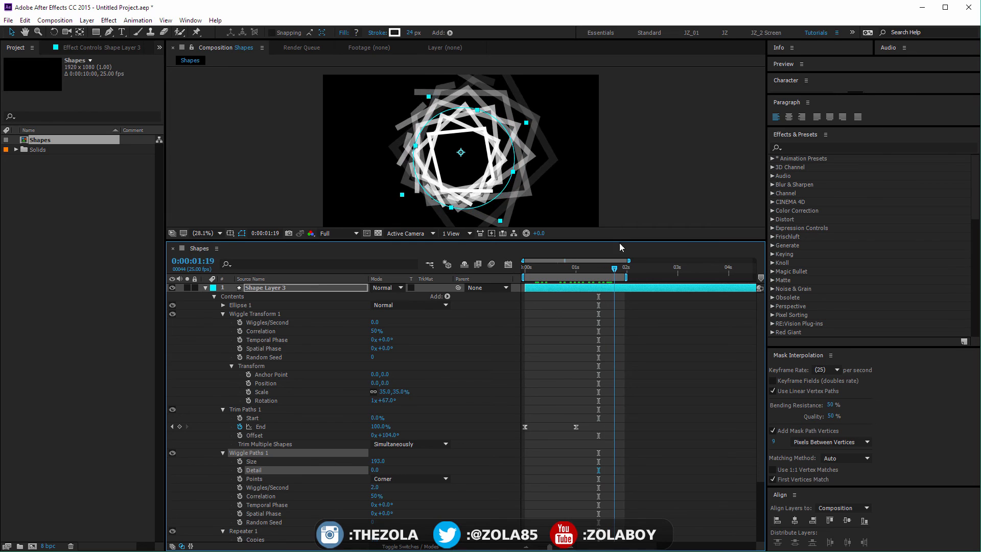
left_click(223, 453)
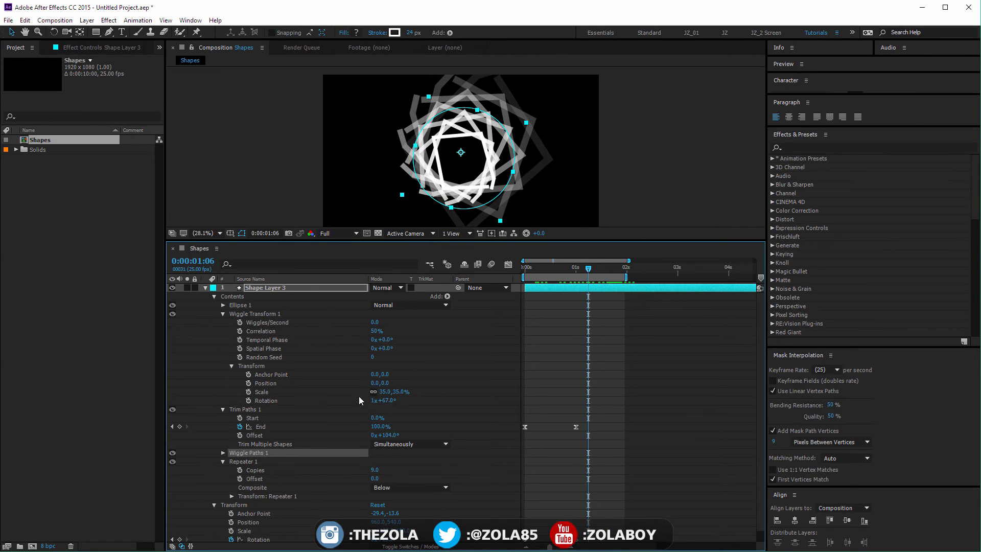
left_click(223, 461)
- Add a Zig Zag operation to Shape Layer 3 and show its properties
left_click(293, 288)
left_click(447, 296)
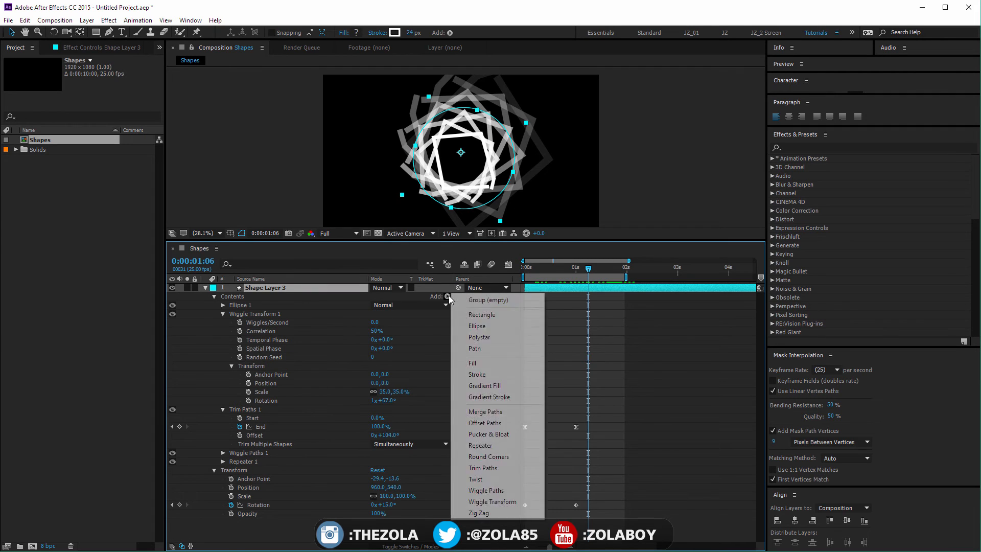
left_click(504, 513)
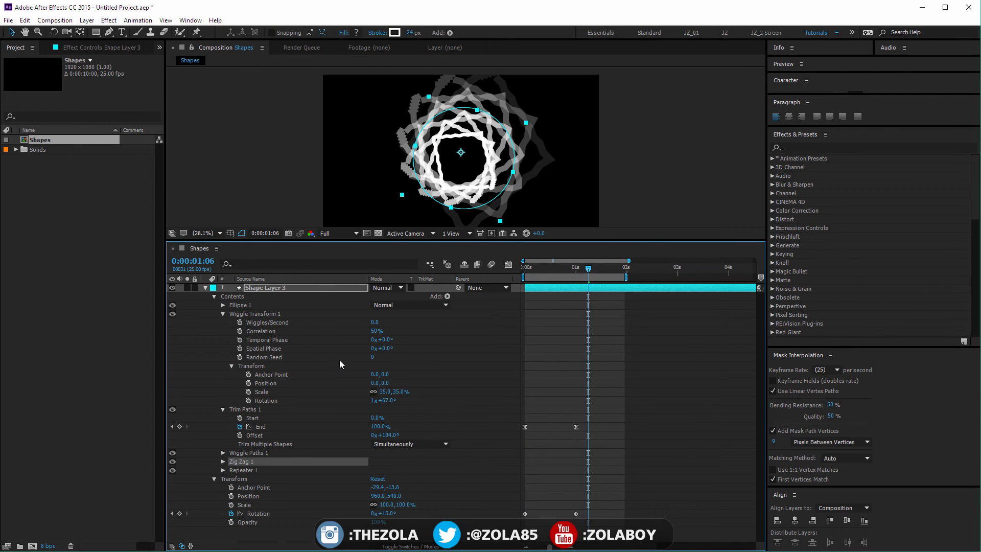
left_click(223, 462)
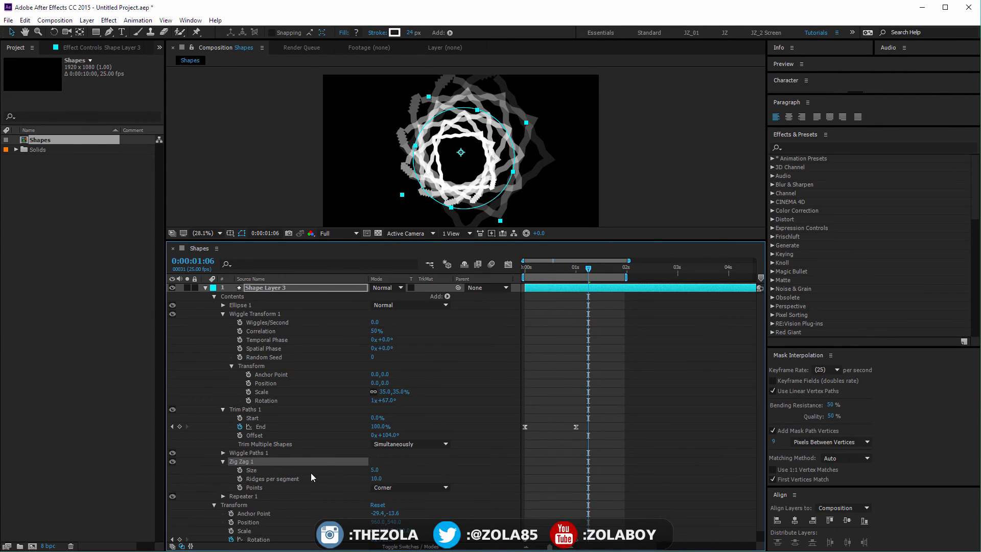
- Try Smooth points on the Zig Zag, return them to Corner, and set Ridges per segment to 38
left_click(406, 487)
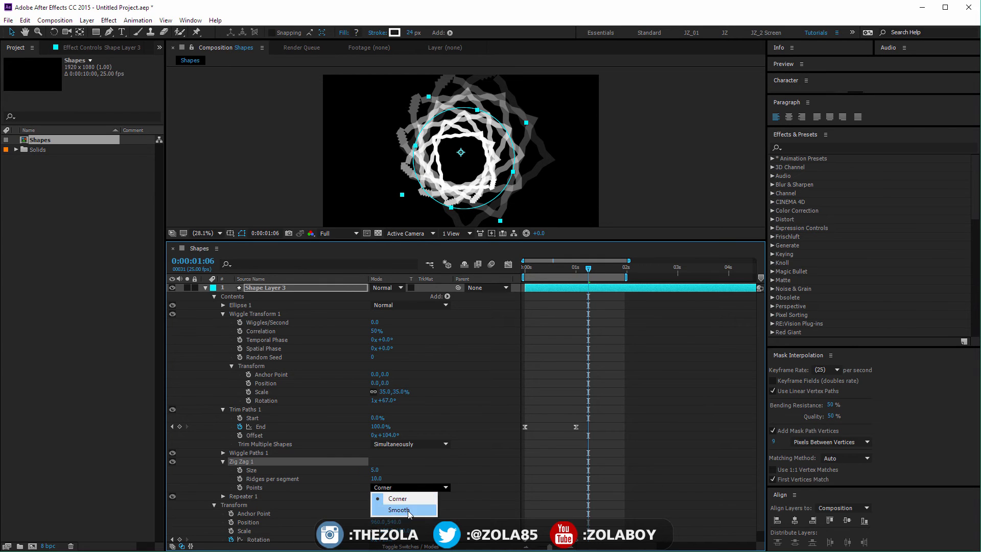
left_click(400, 509)
left_click(410, 491)
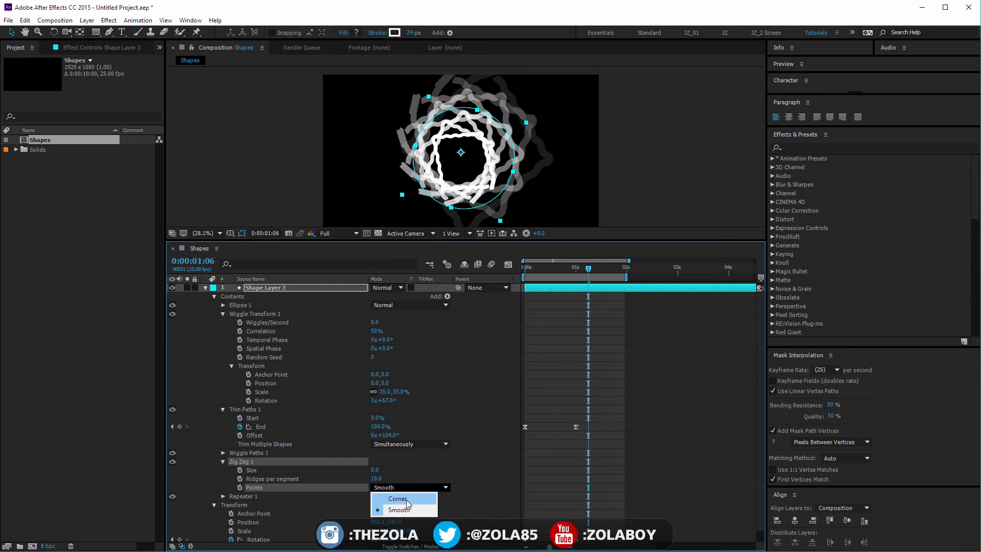
left_click(406, 500)
left_click_drag(376, 480, 393, 478)
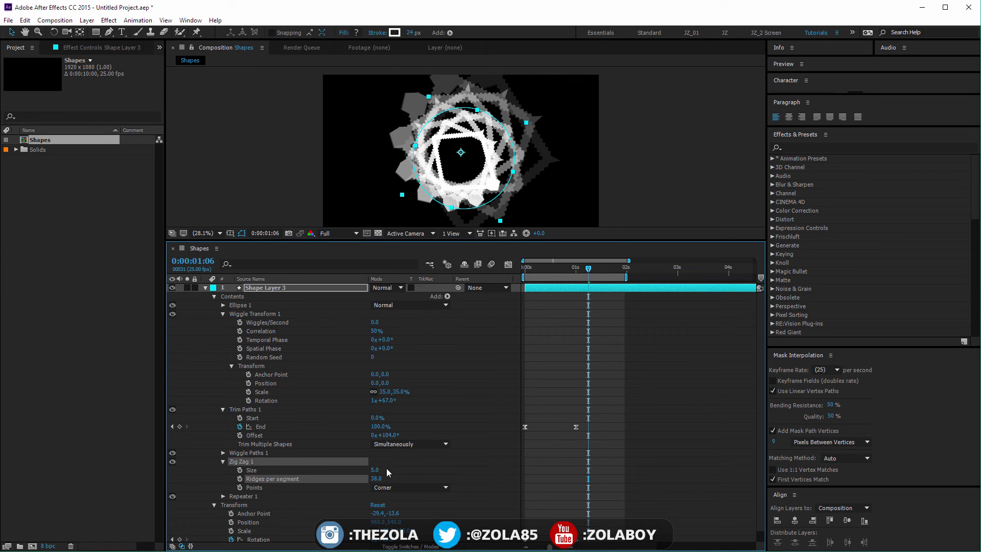
left_click_drag(386, 468, 347, 462)
left_click(492, 383)
- Delete Shape Layer 3 and draw a short vertical line with the Pen tool, slightly left of the composition's center
left_click(278, 287)
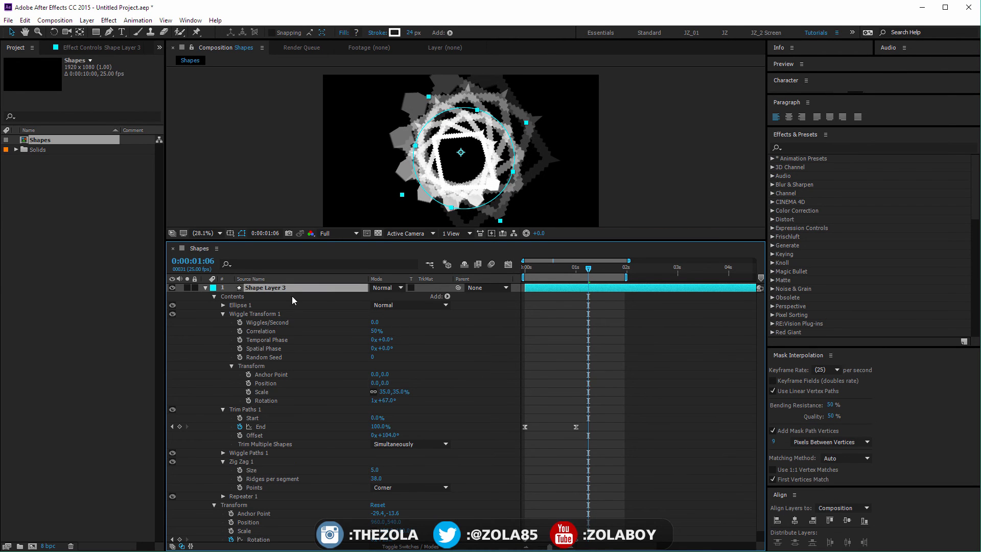
key("Delete")
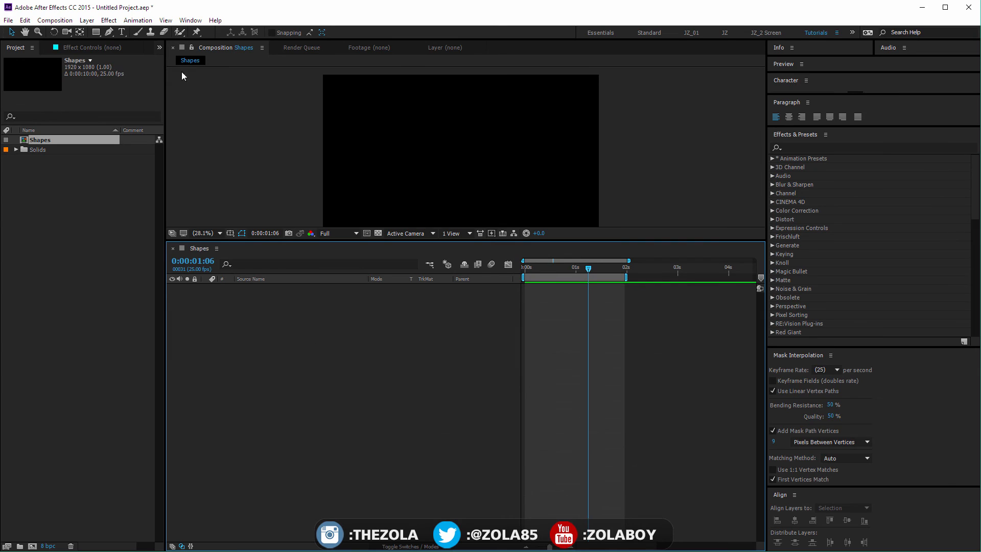
left_click(108, 32)
left_click(435, 114)
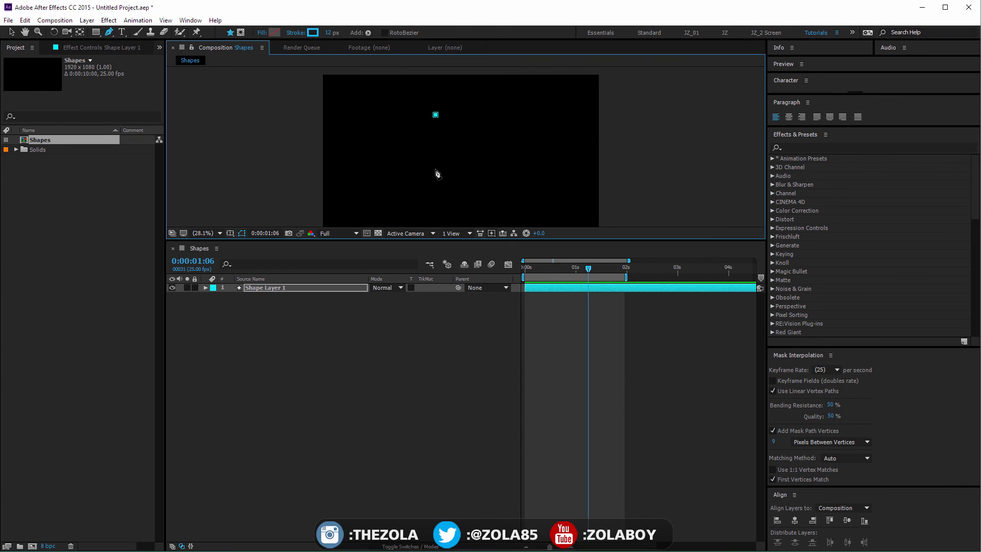
left_click(435, 174)
key("v")
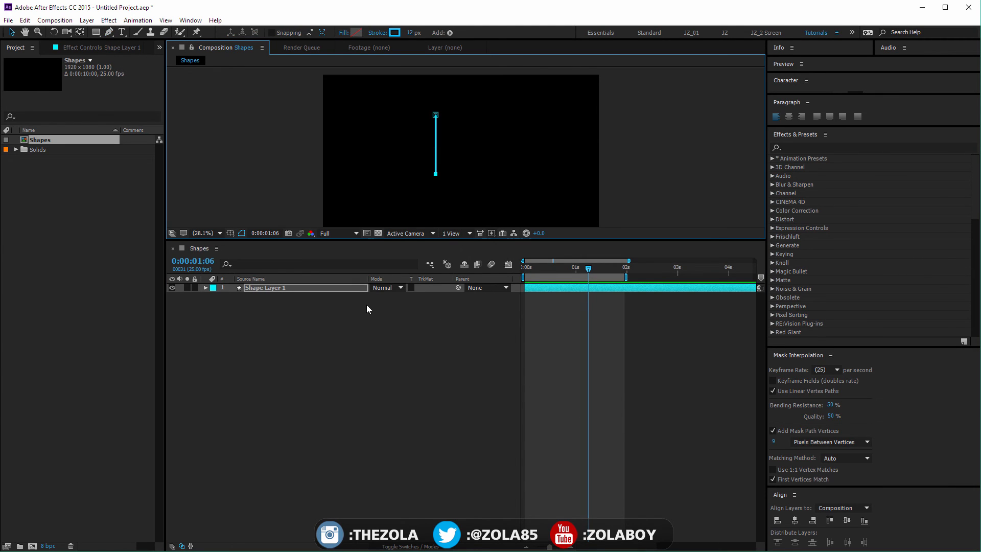
- Set the vertical line's stroke width to 76 px
left_click_drag(410, 33, 444, 32)
left_click(339, 366)
left_click(275, 289)
right_click(260, 287)
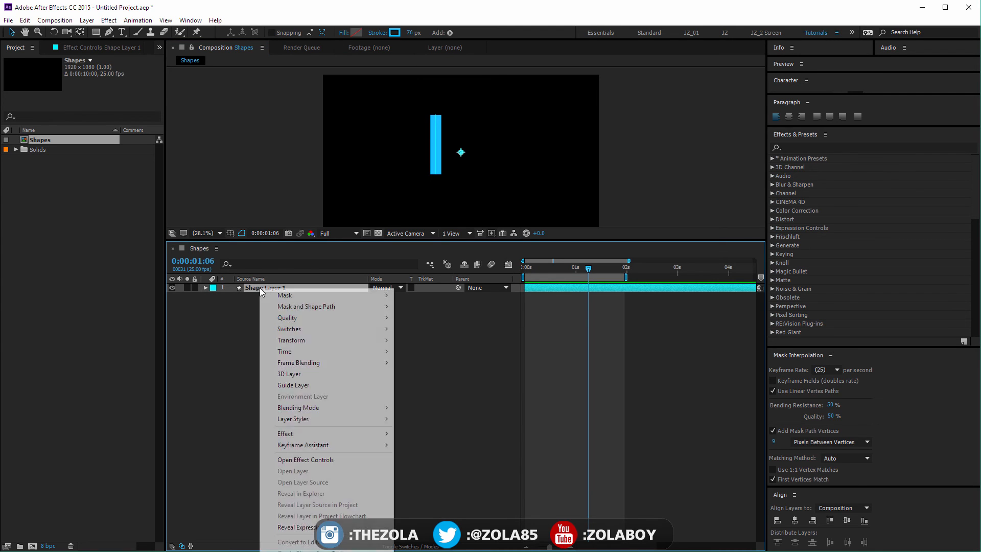
left_click(222, 326)
- Add a Repeater to Shape Layer 1's contents and set its Copies to 8
left_click(205, 287)
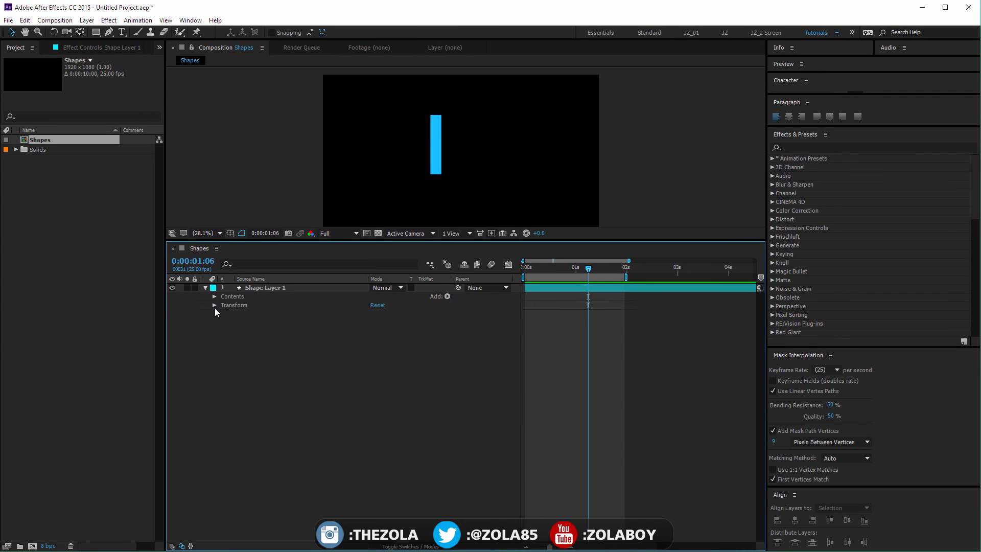
left_click(214, 306)
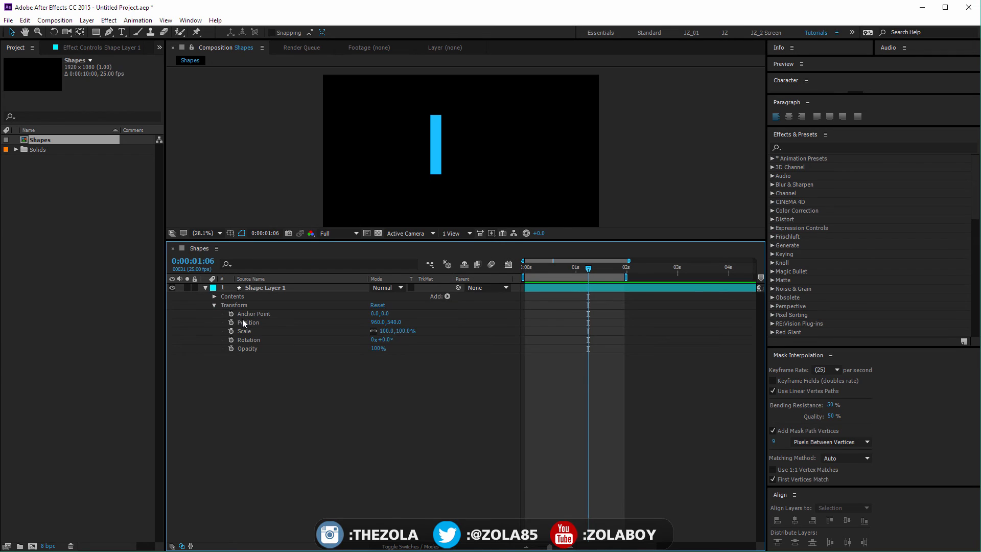
left_click(214, 296)
left_click(449, 295)
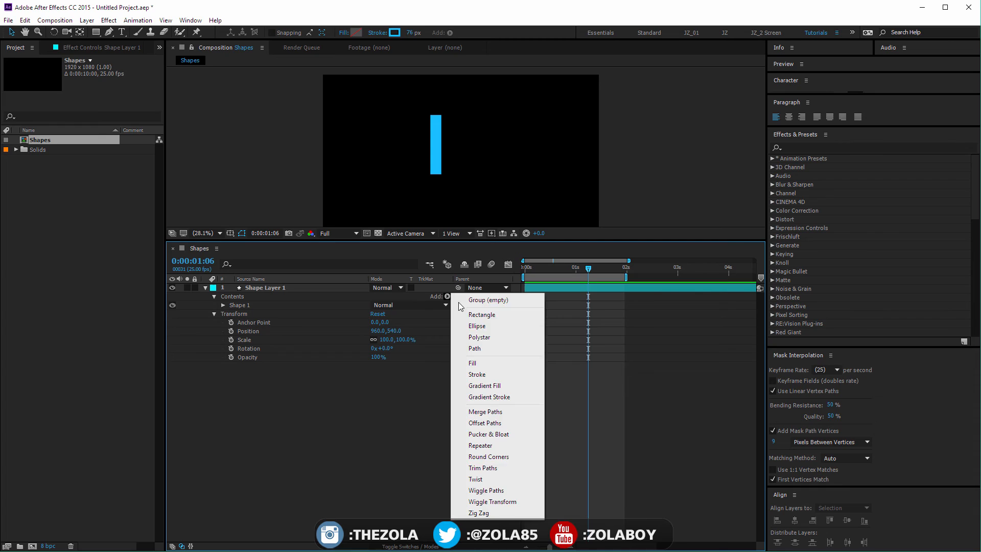
left_click(508, 447)
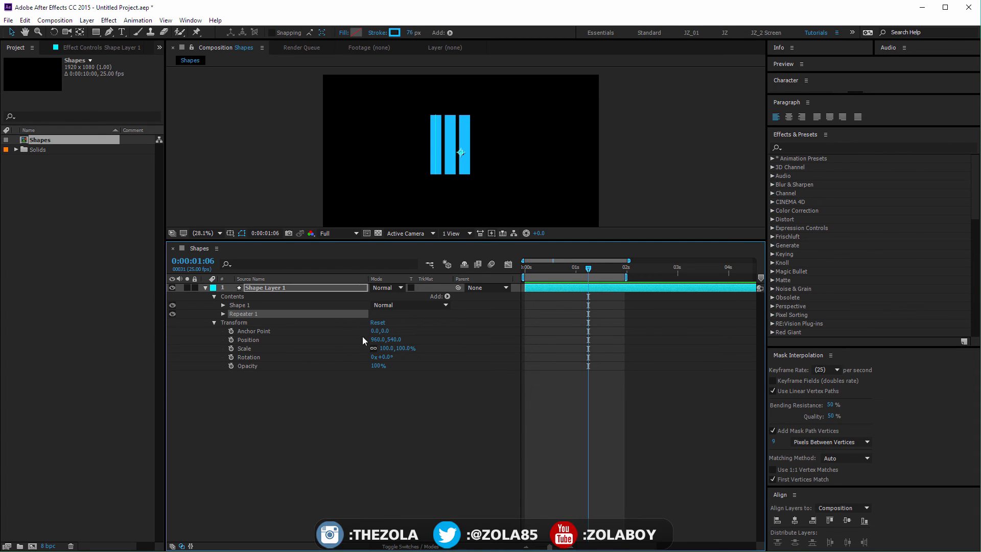
left_click(223, 314)
left_click_drag(374, 321, 388, 322)
left_click(223, 314)
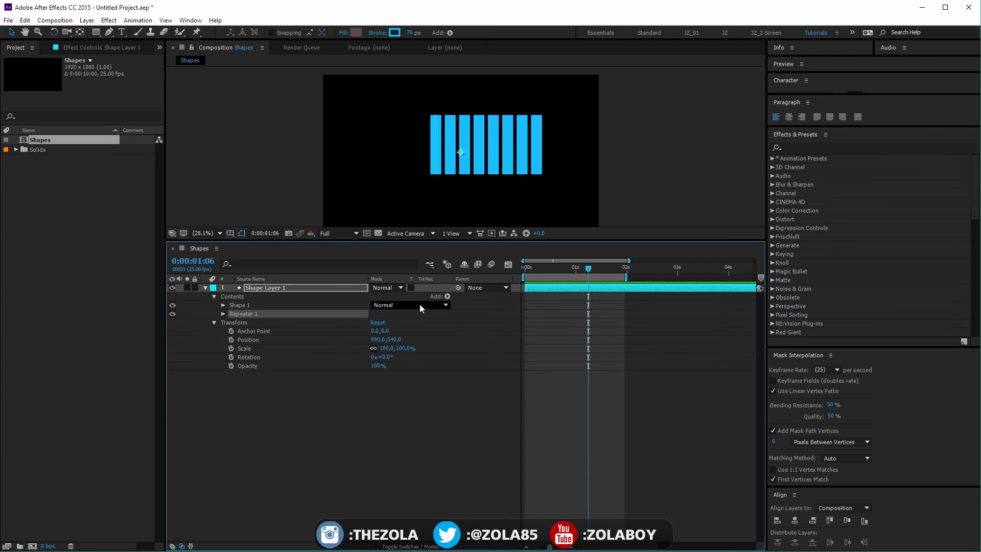
- Add a Wiggle Transform above Repeater 1 and set its Wiggles/Second to 0
left_click(447, 296)
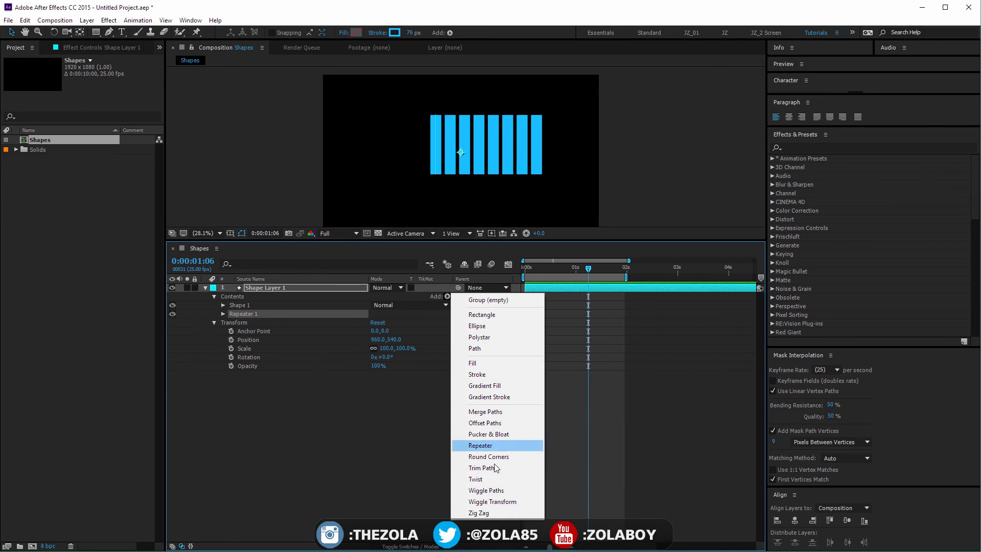
left_click(503, 501)
left_click(223, 313)
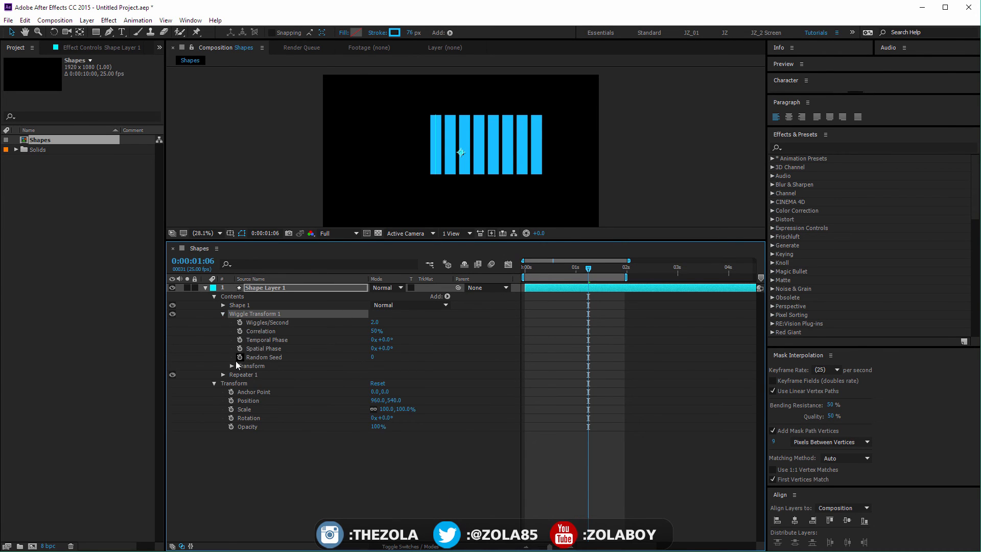
left_click(232, 365)
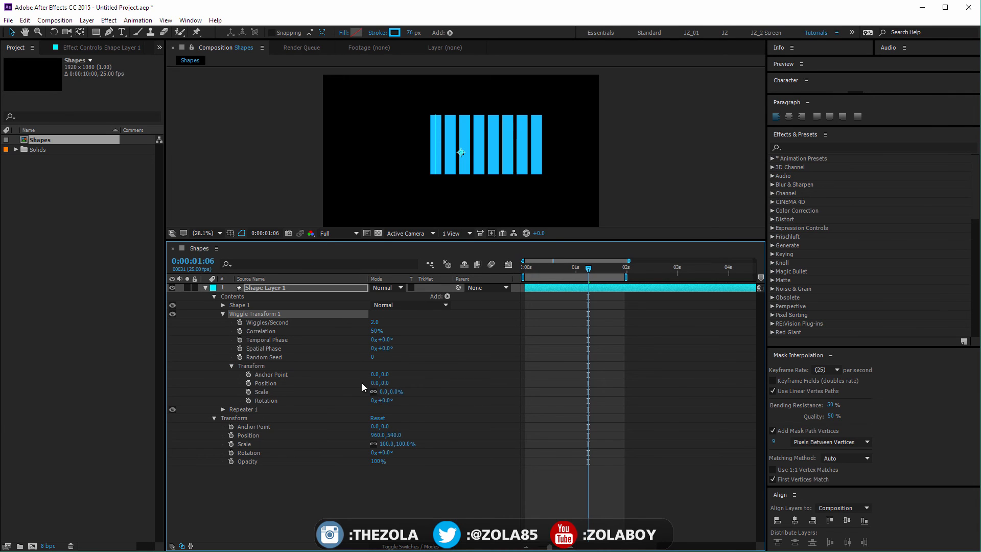
left_click(373, 322)
key("Return")
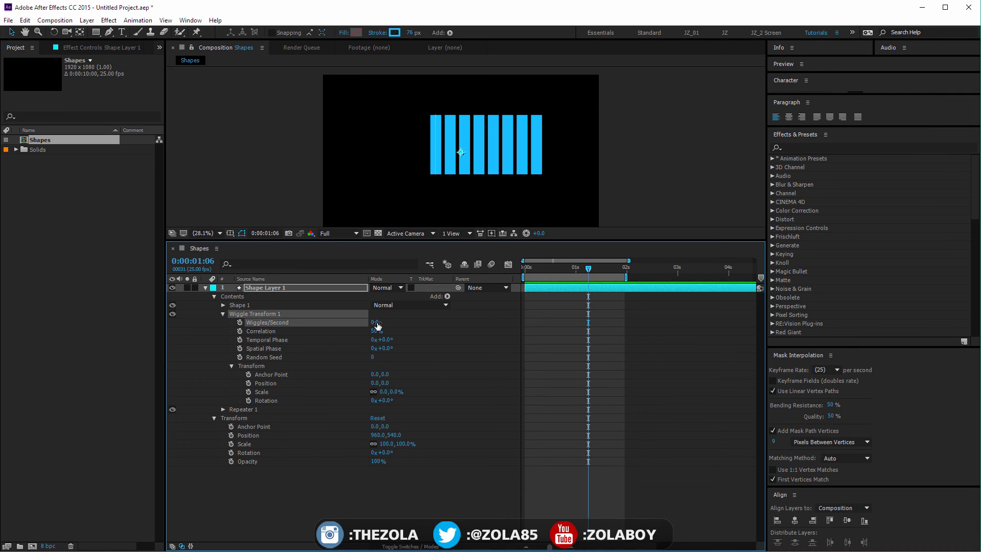
- Unlink the Wiggle Transform's Scale proportions and set its Scale to 0, 72%
mouse_move(385, 393)
left_mouse_down()
mouse_move(377, 400)
mouse_move(432, 387)
mouse_move(396, 400)
mouse_move(414, 398)
mouse_move(402, 394)
left_mouse_up()
key("ctrl+z")
left_click(393, 392)
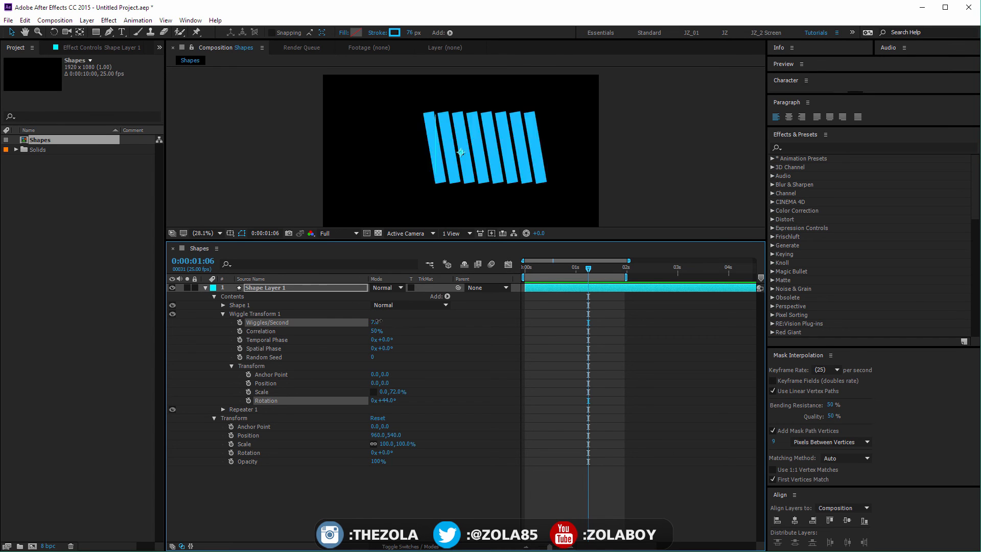
- Try a 44° Rotation with 15 Wiggles/Second on the Wiggle Transform, scrub the animation, and undo both changes
left_click_drag(376, 322, 382, 322)
mouse_move(526, 268)
left_mouse_down()
mouse_move(592, 269)
mouse_move(550, 273)
mouse_move(580, 267)
mouse_move(559, 271)
left_mouse_up()
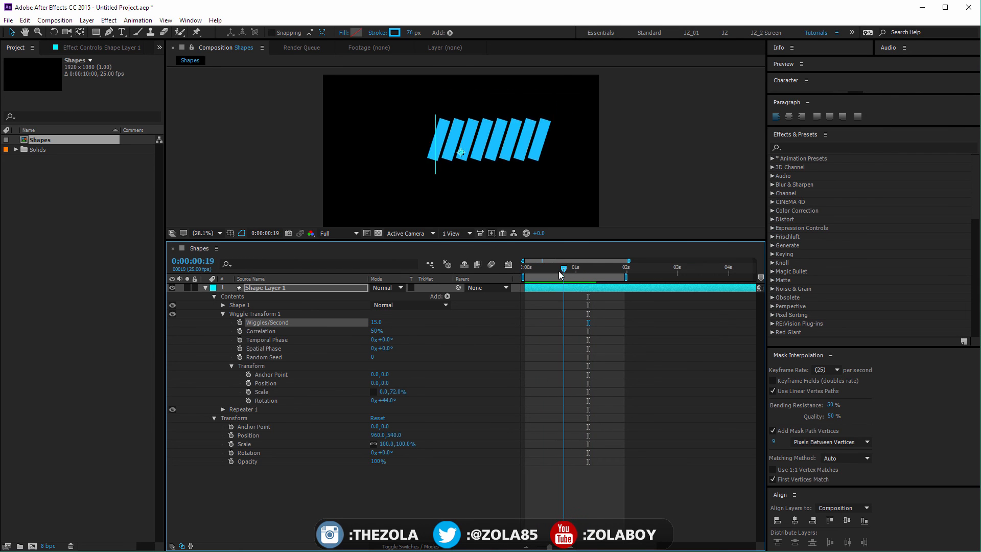
key("ctrl+z")
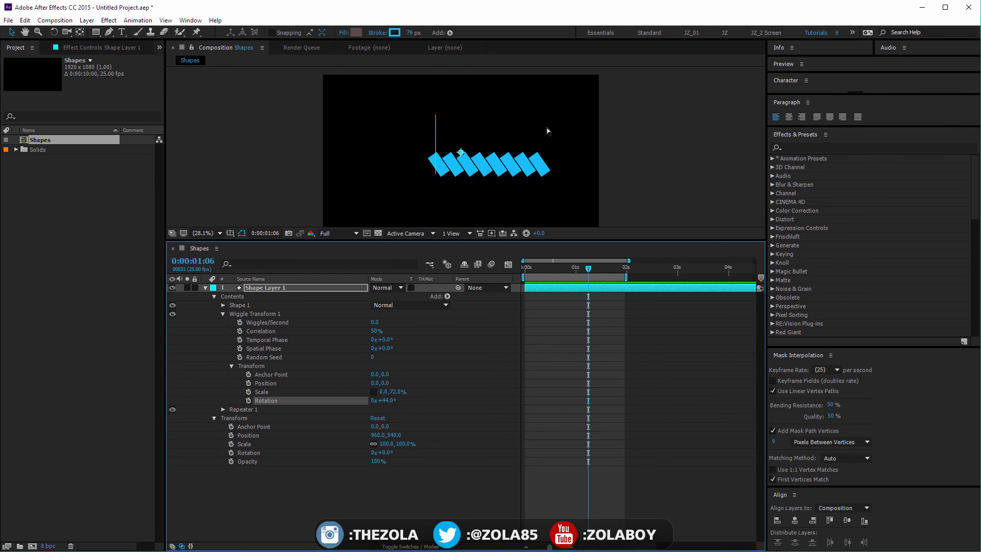
key("ctrl+z")
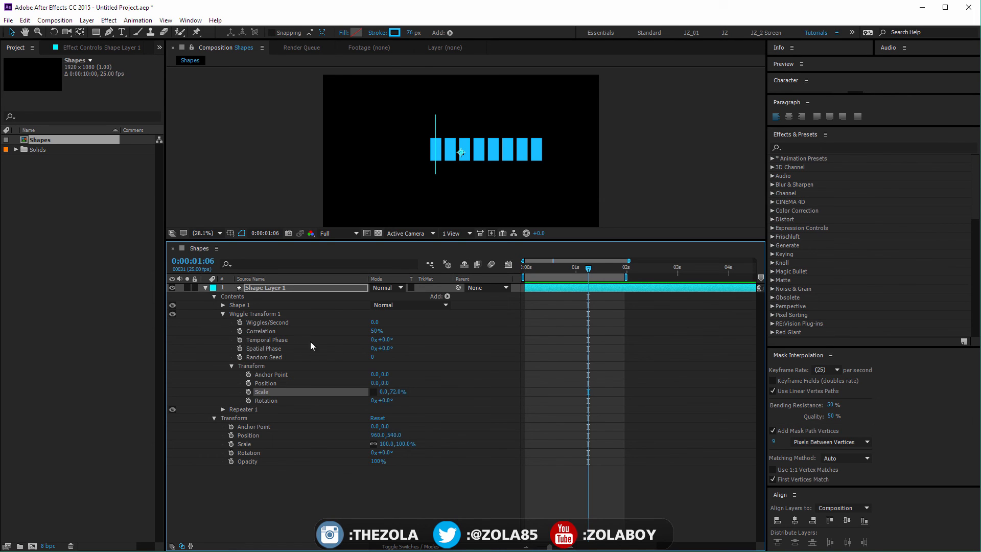
- Unlink Repeater 1's transform Scale proportions and set its Scale to 75, 100%
left_click(225, 409)
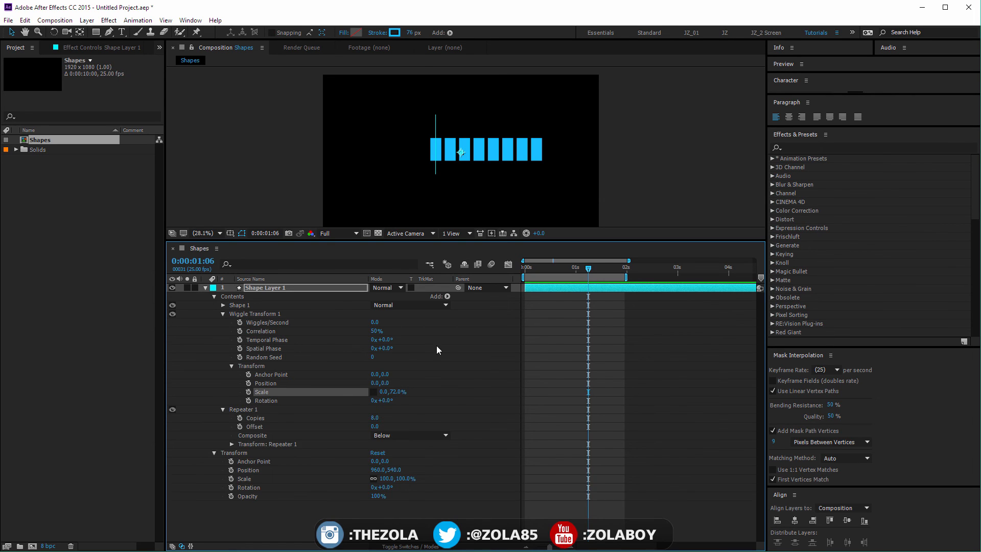
left_click(232, 443)
left_click(373, 470)
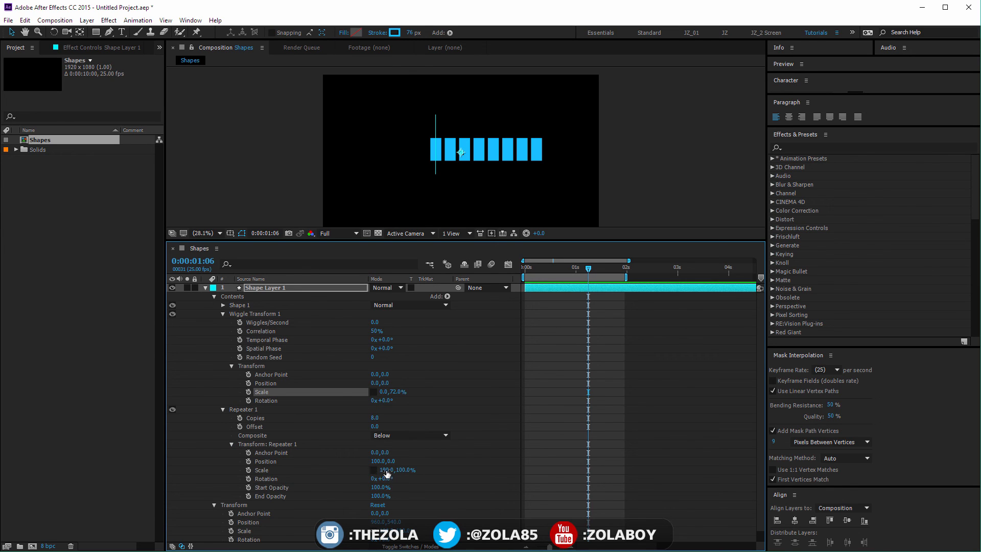
left_click_drag(388, 469, 458, 471)
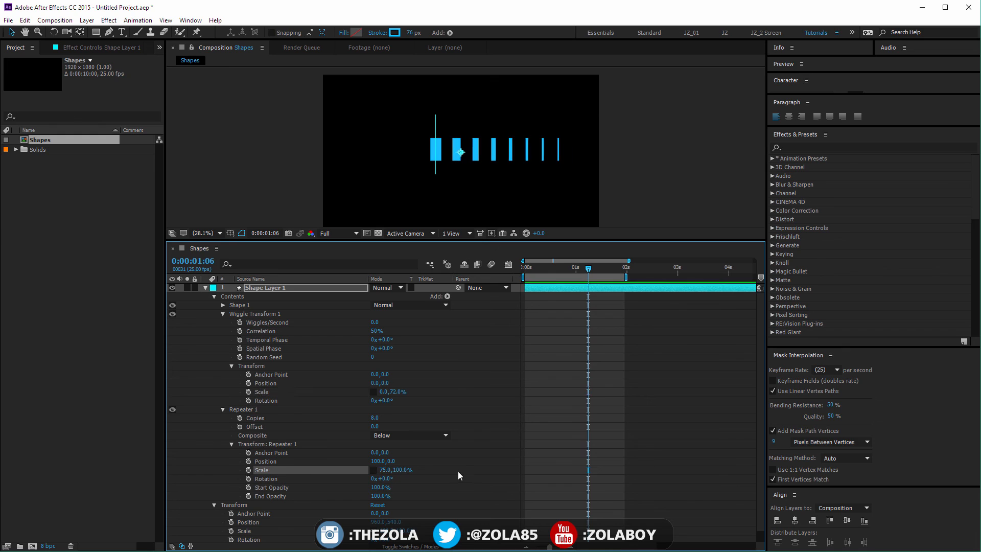
- Set the End Opacity of Repeater 1's transform to 0%
left_click(439, 372)
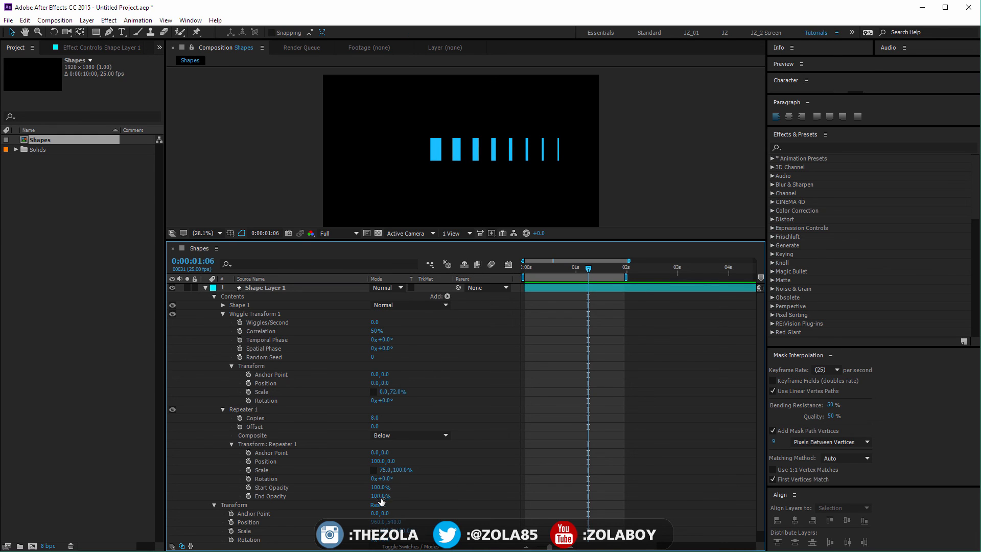
left_click_drag(380, 496, 327, 497)
left_click(458, 454)
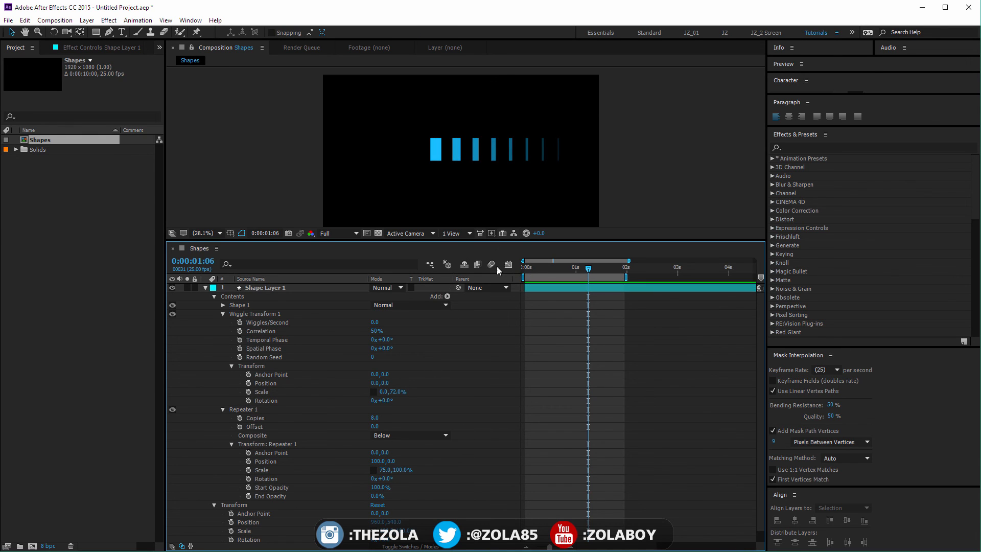
left_click(448, 296)
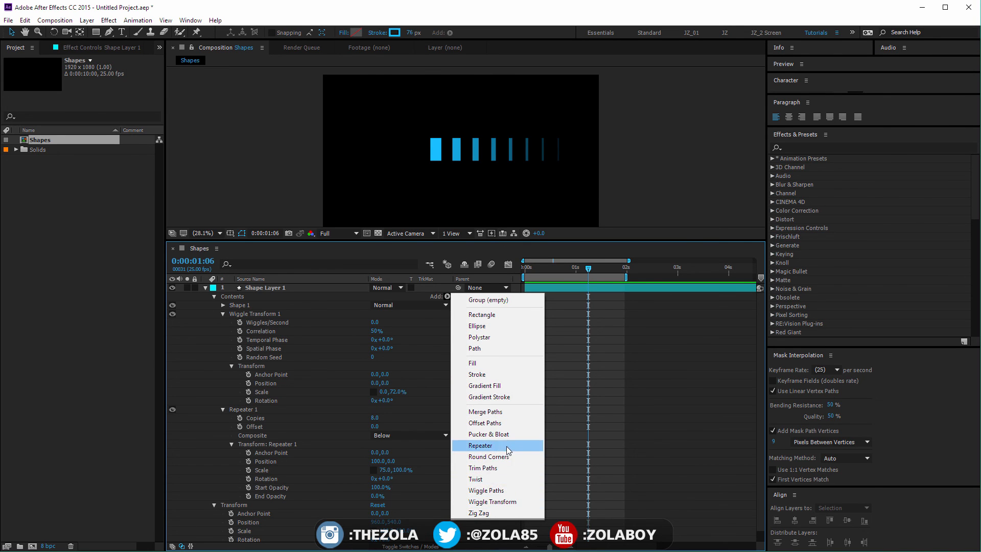
left_click(602, 408)
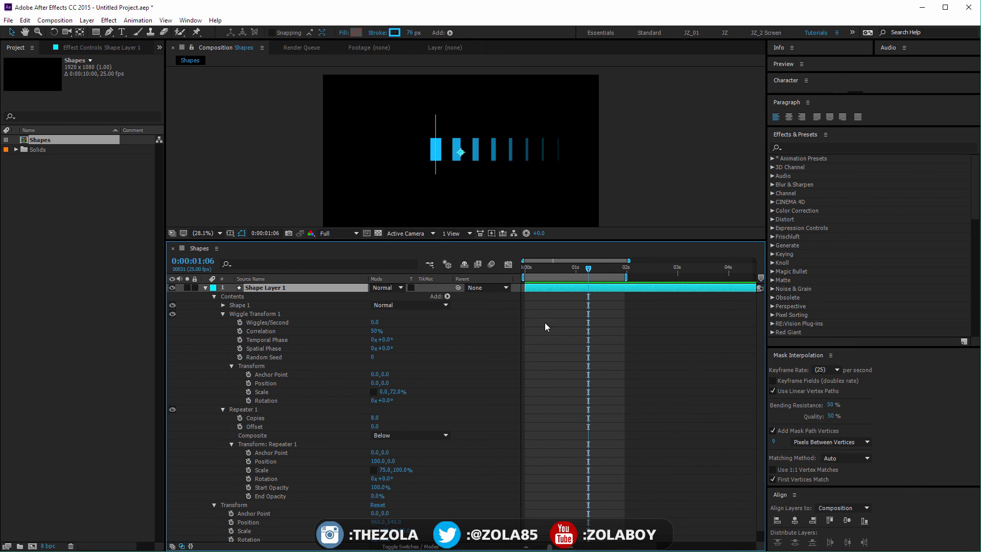
mouse_move(530, 269)
left_mouse_down()
mouse_move(568, 268)
mouse_move(541, 265)
left_mouse_up()
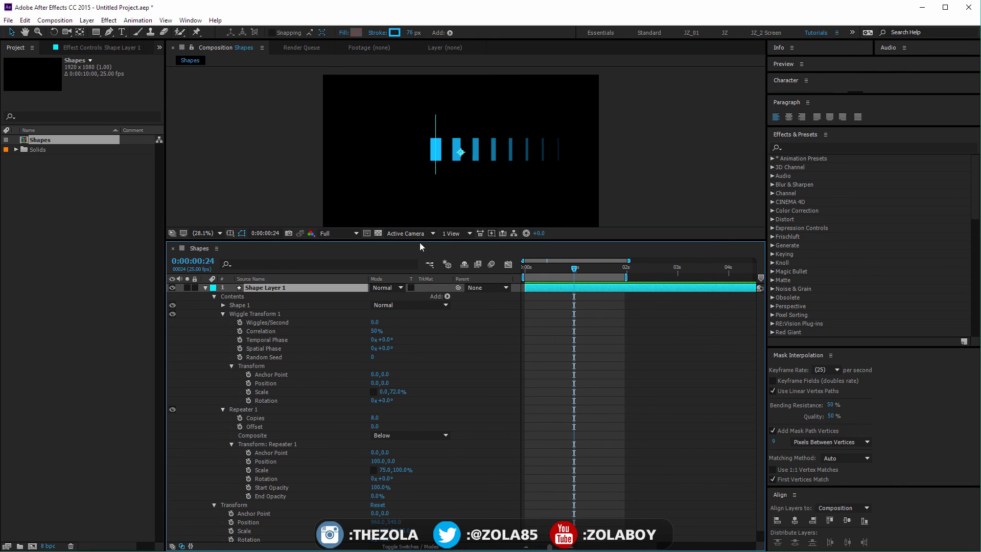
left_click(347, 360)
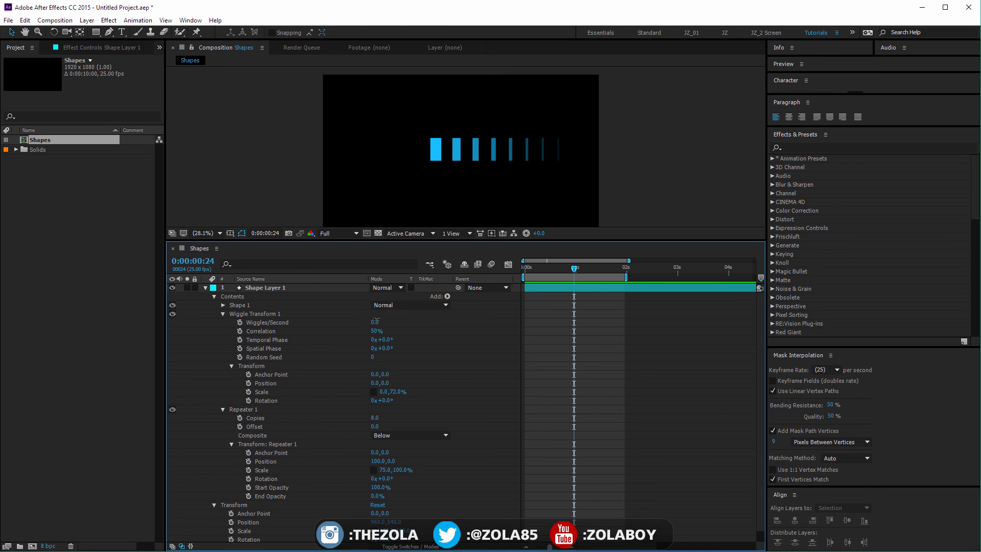
- Set the Wiggle Transform's Wiggles/Second to 11 and its Scale to 0, 102%, and scrub the animation
left_click_drag(376, 320, 410, 337)
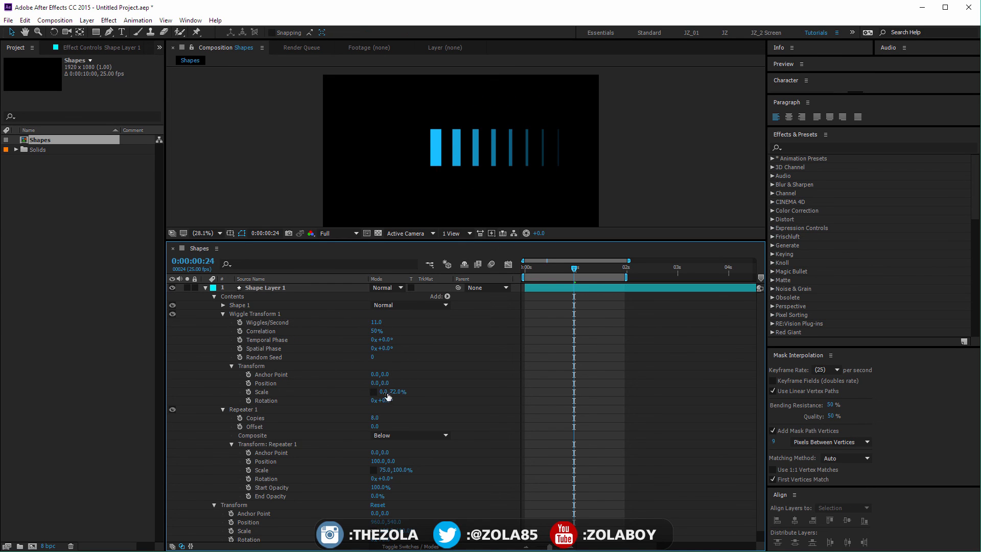
left_click_drag(396, 392, 413, 392)
mouse_move(532, 268)
left_mouse_down()
mouse_move(586, 267)
mouse_move(545, 268)
left_mouse_up()
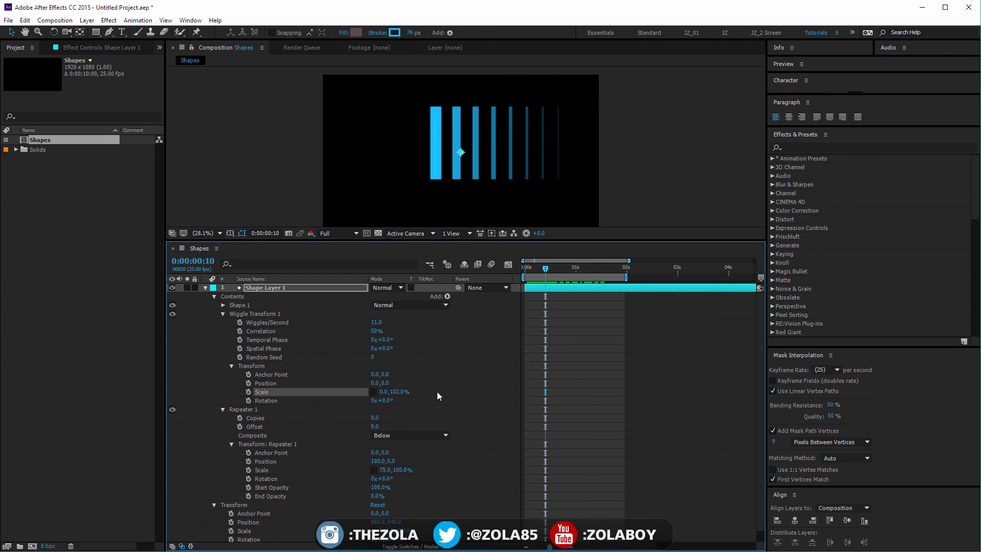
- Move Wiggle Transform 1 below Repeater 1 in the shape layer's contents and preview the animation
left_click(222, 313)
left_click_drag(250, 323, 253, 311)
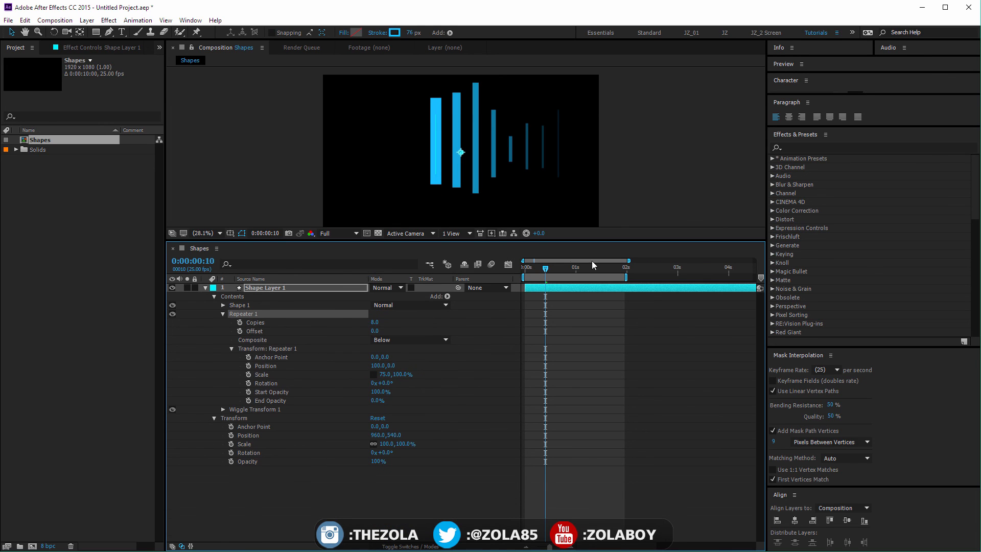
key("space")
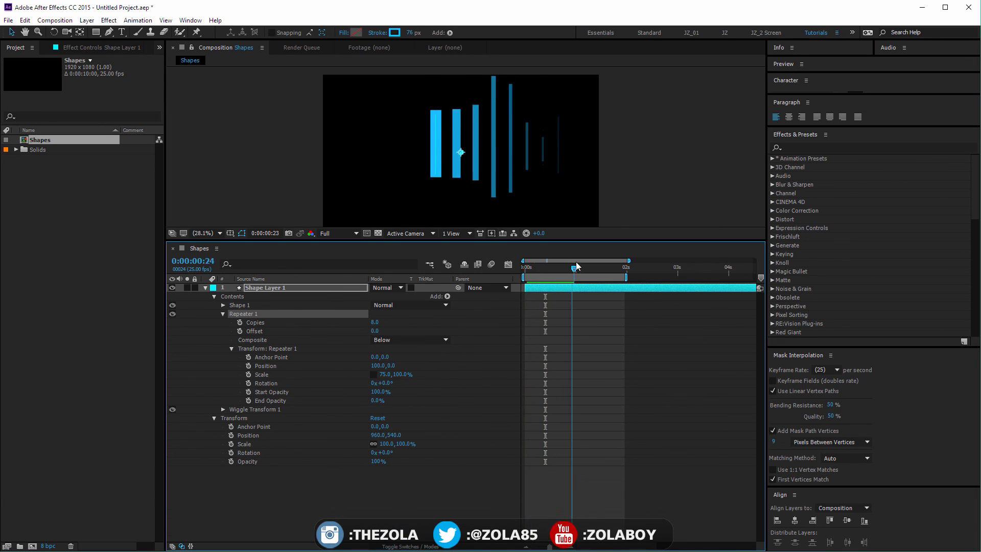
left_click_drag(562, 267, 554, 268)
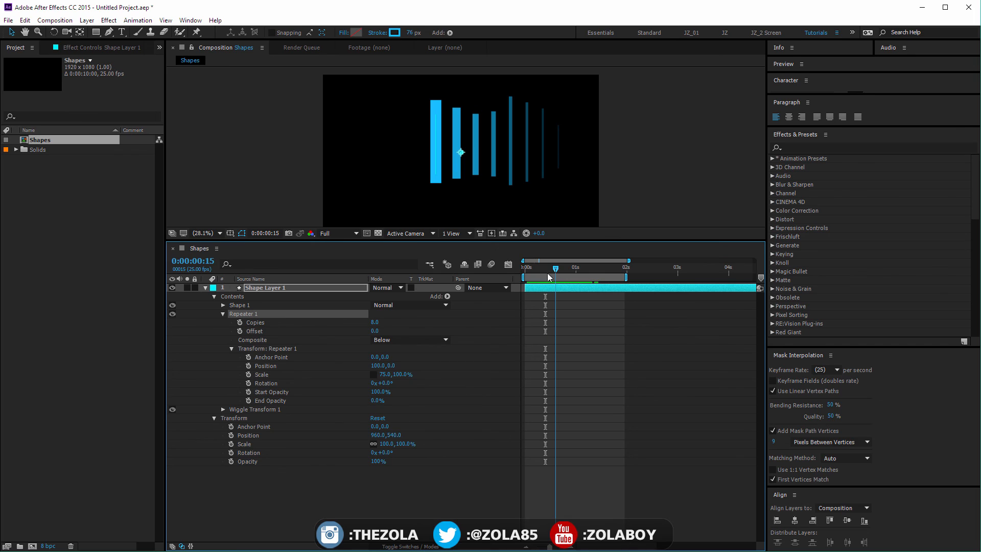
- Collapse Repeater 1, select Wiggle Transform 1 and scrub through the first second to examine how each bar wiggles
left_click(223, 313)
left_click(260, 324)
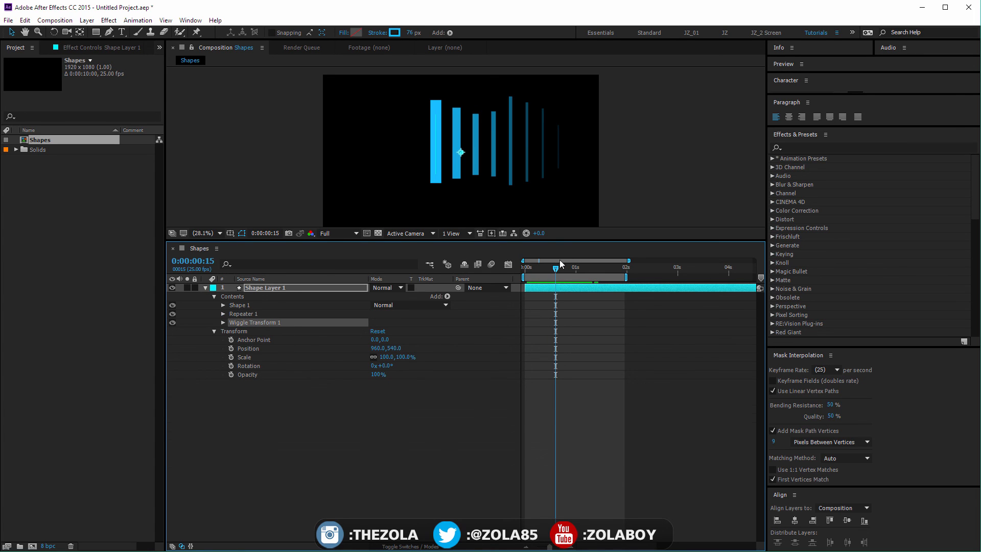
left_click_drag(523, 268, 567, 266)
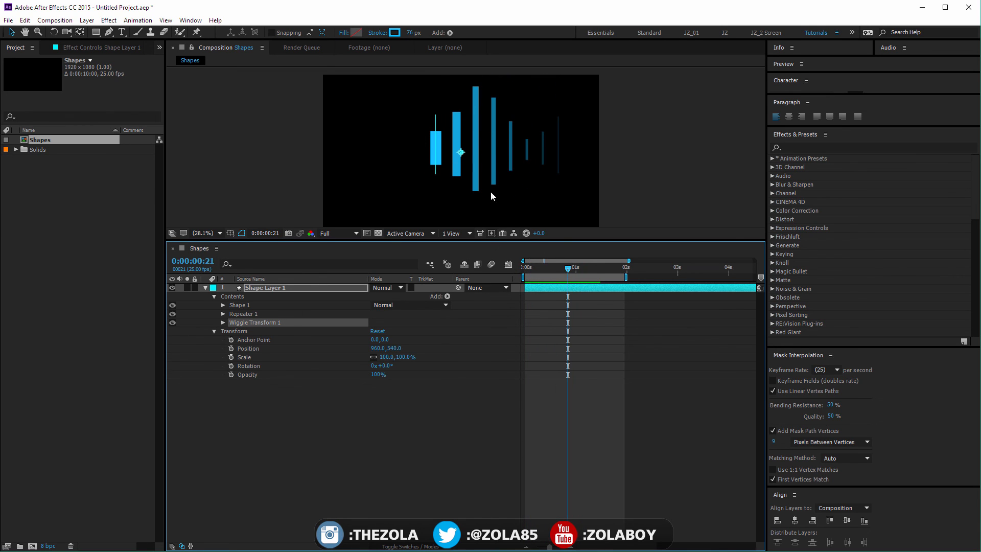
left_click_drag(546, 269, 561, 268)
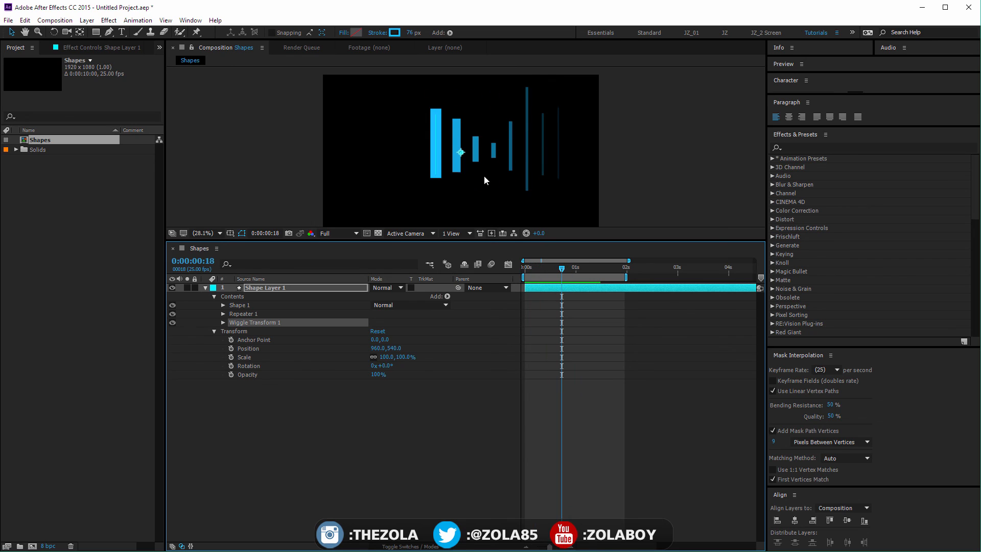